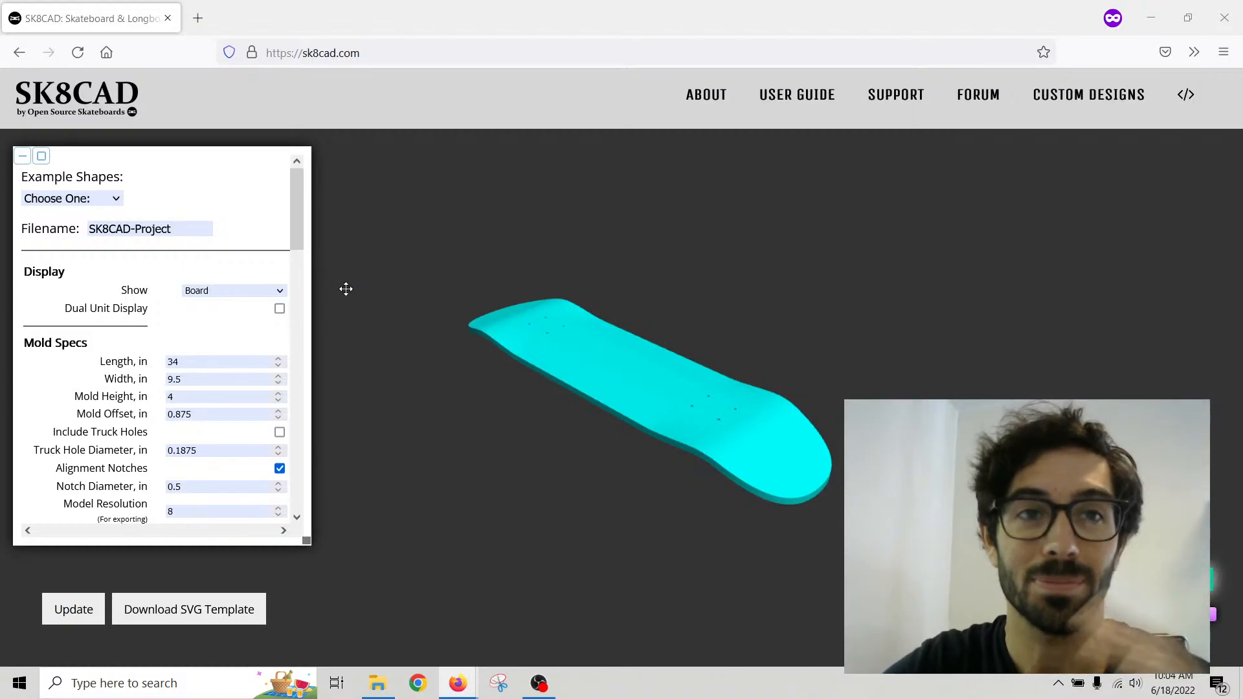
# Step: Reload the sk8cad.com page
pyautogui.click(348, 48)
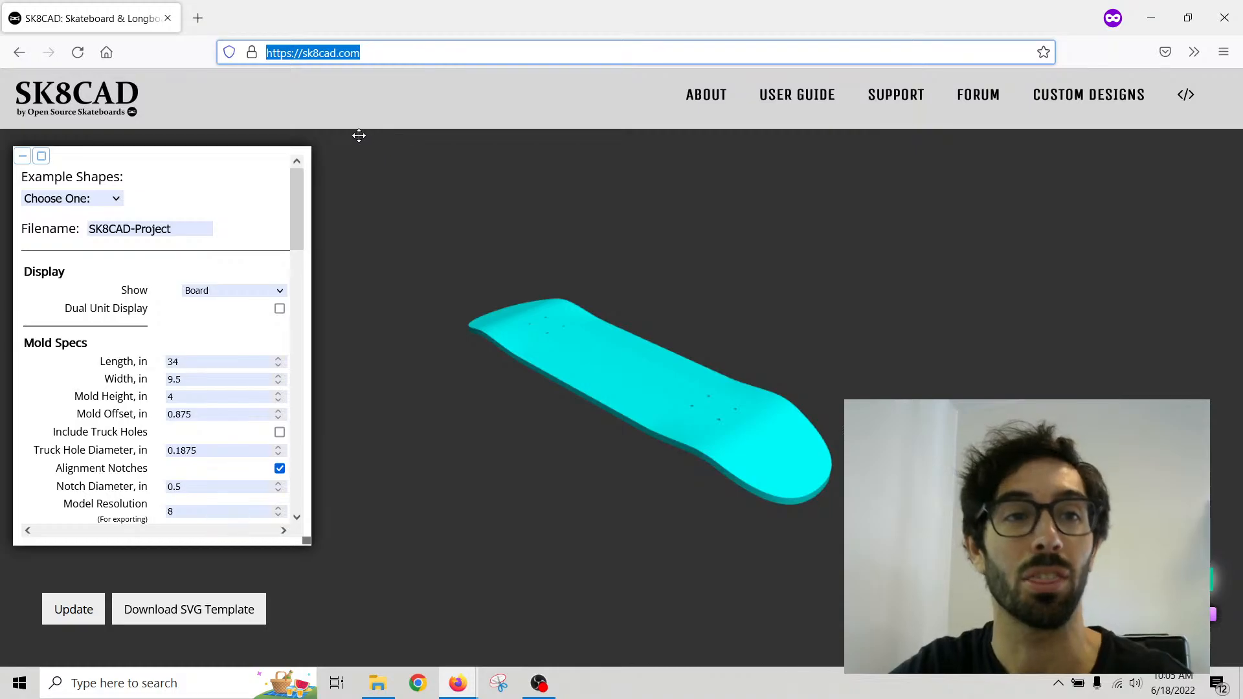
pyautogui.click(78, 55)
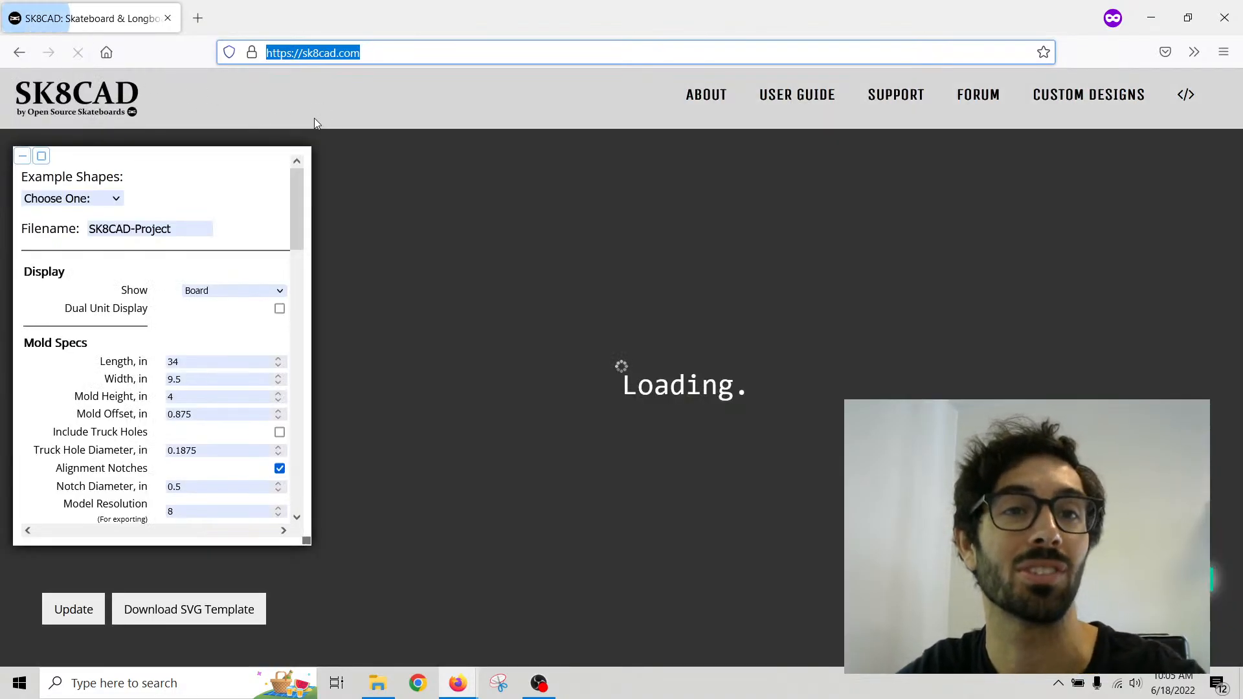
pyautogui.click(281, 53)
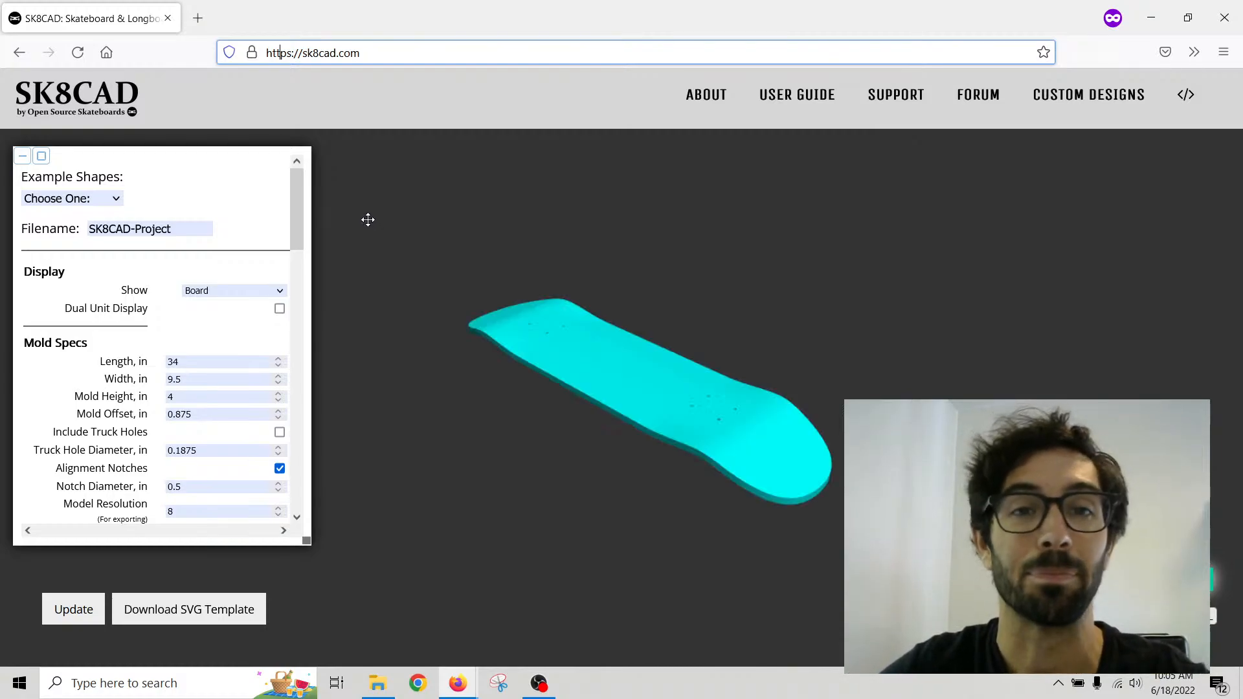
# Step: Read the site's About information, including the ordering and terms sections, and close it
pyautogui.click(714, 108)
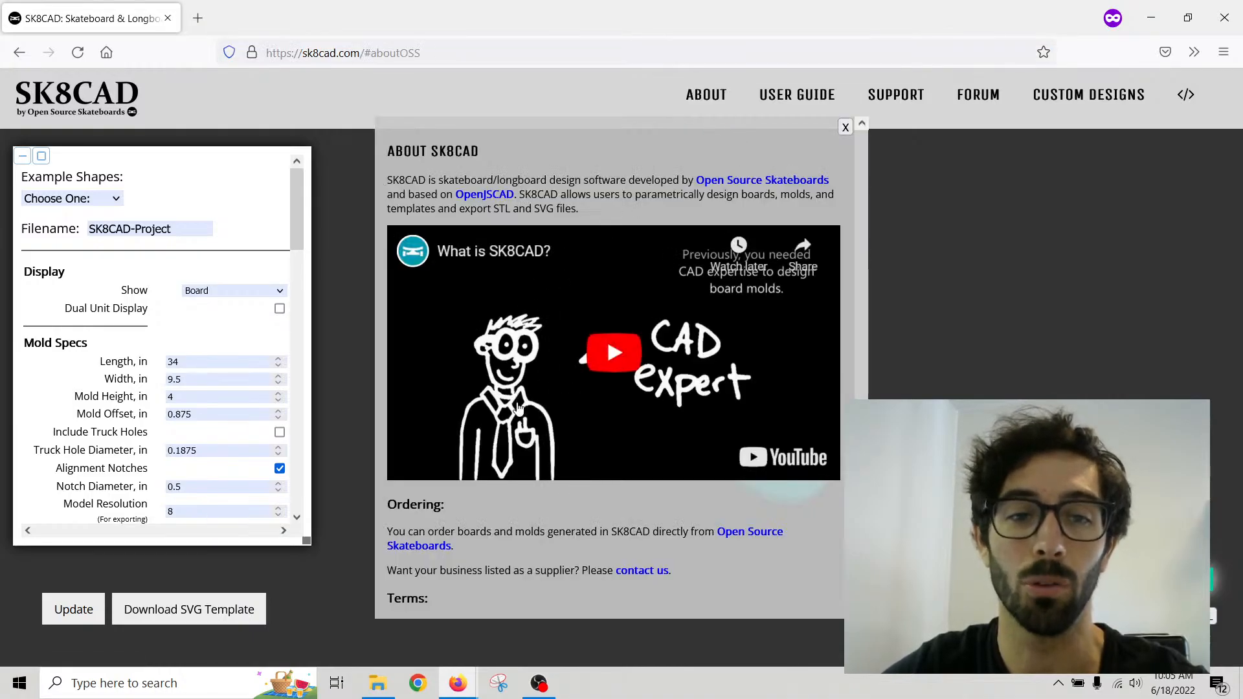
pyautogui.scroll(-4, 518, 407)
pyautogui.scroll(4, 559, 475)
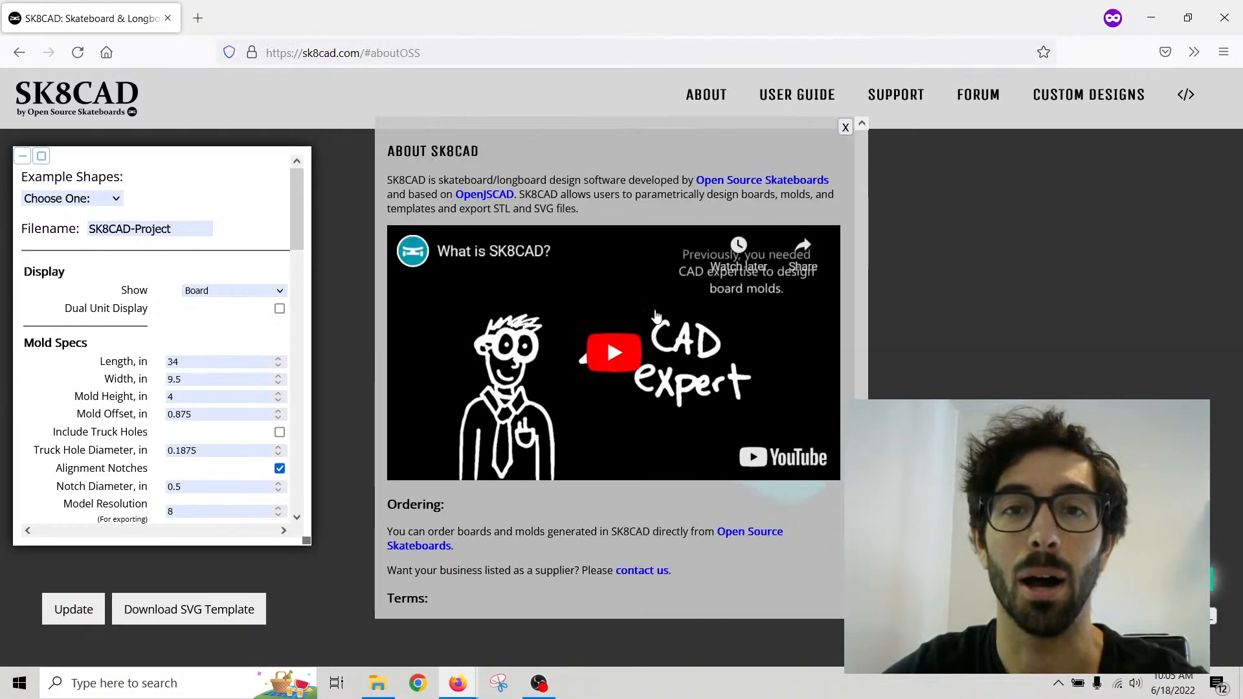
pyautogui.scroll(-5, 565, 483)
pyautogui.scroll(4, 592, 422)
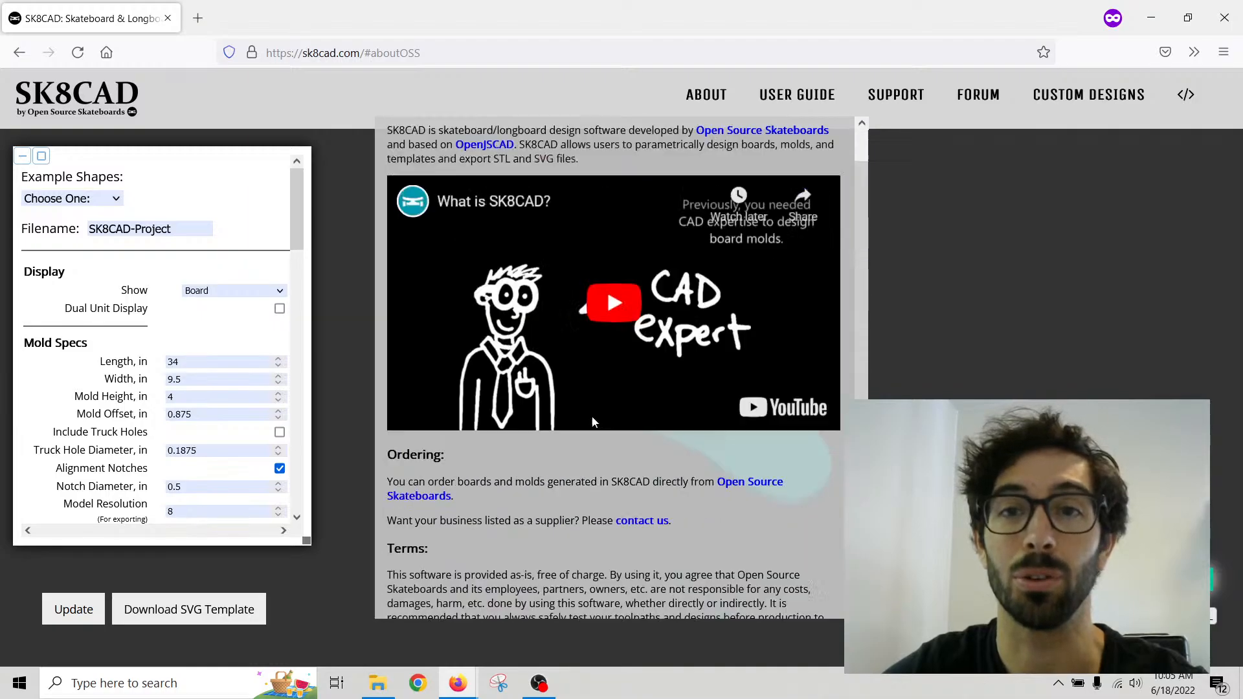
pyautogui.scroll(2, 591, 419)
pyautogui.click(841, 129)
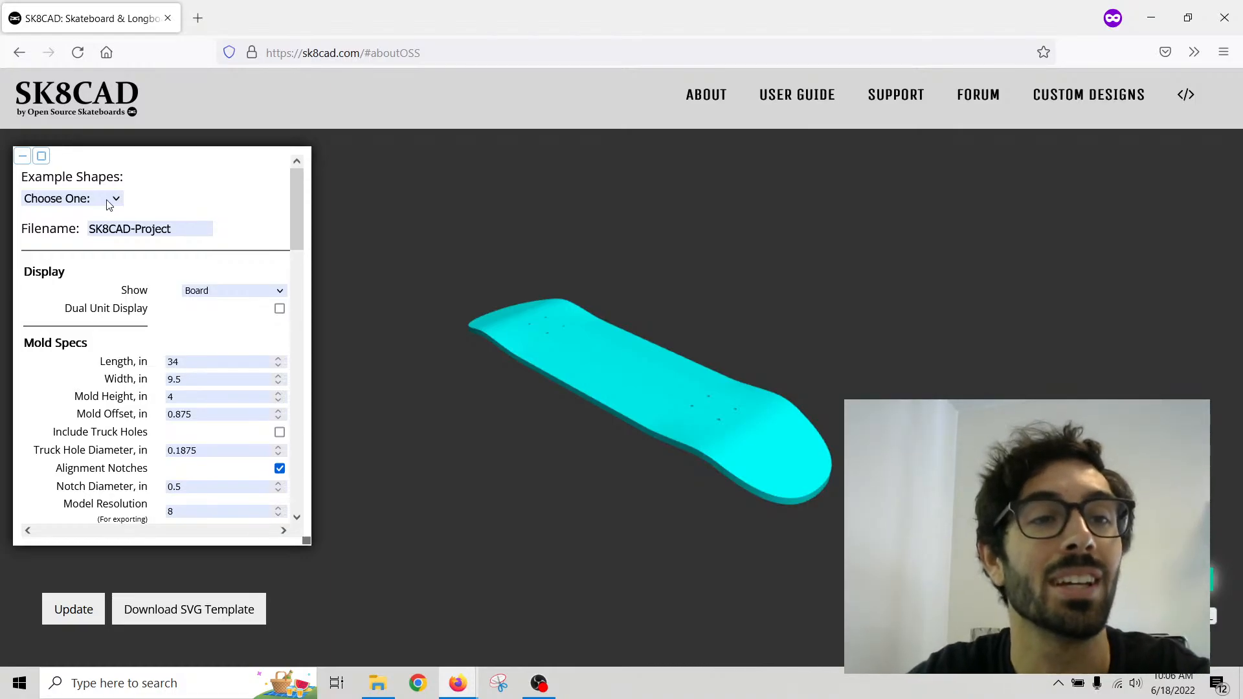
# Step: Load the Surf Skate example shape in place of the default board
pyautogui.click(110, 204)
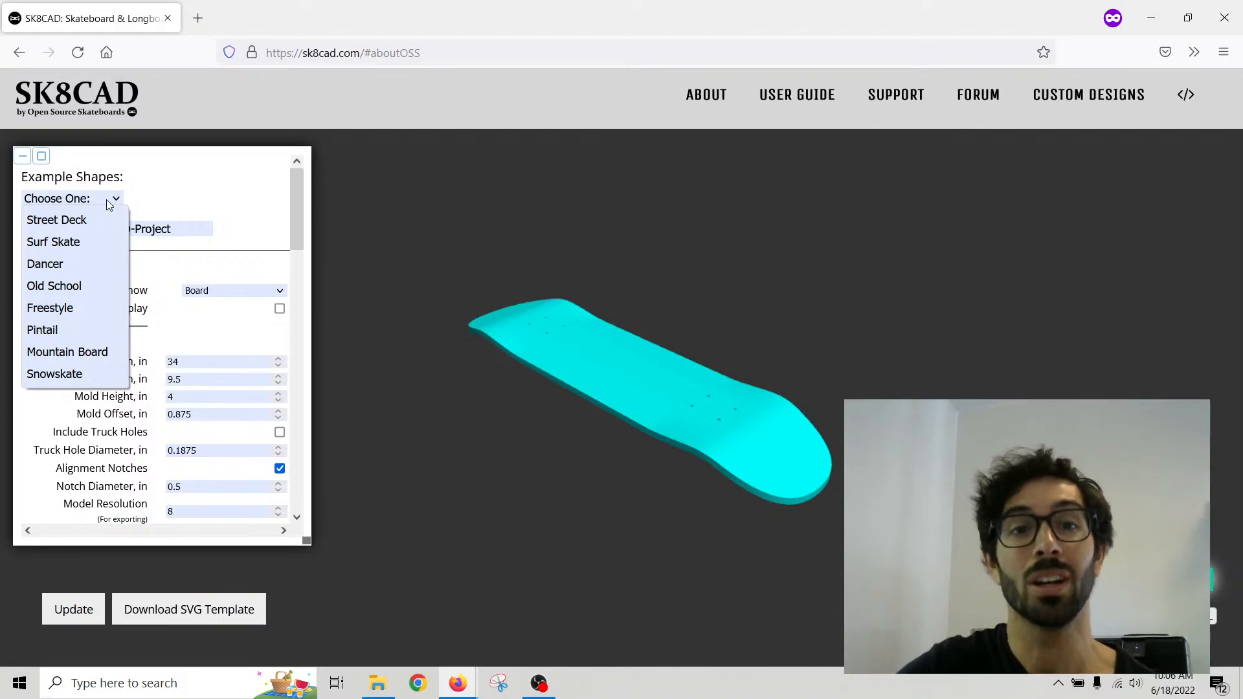
pyautogui.click(527, 225)
pyautogui.moveTo(527, 225); pyautogui.dragTo(524, 344)
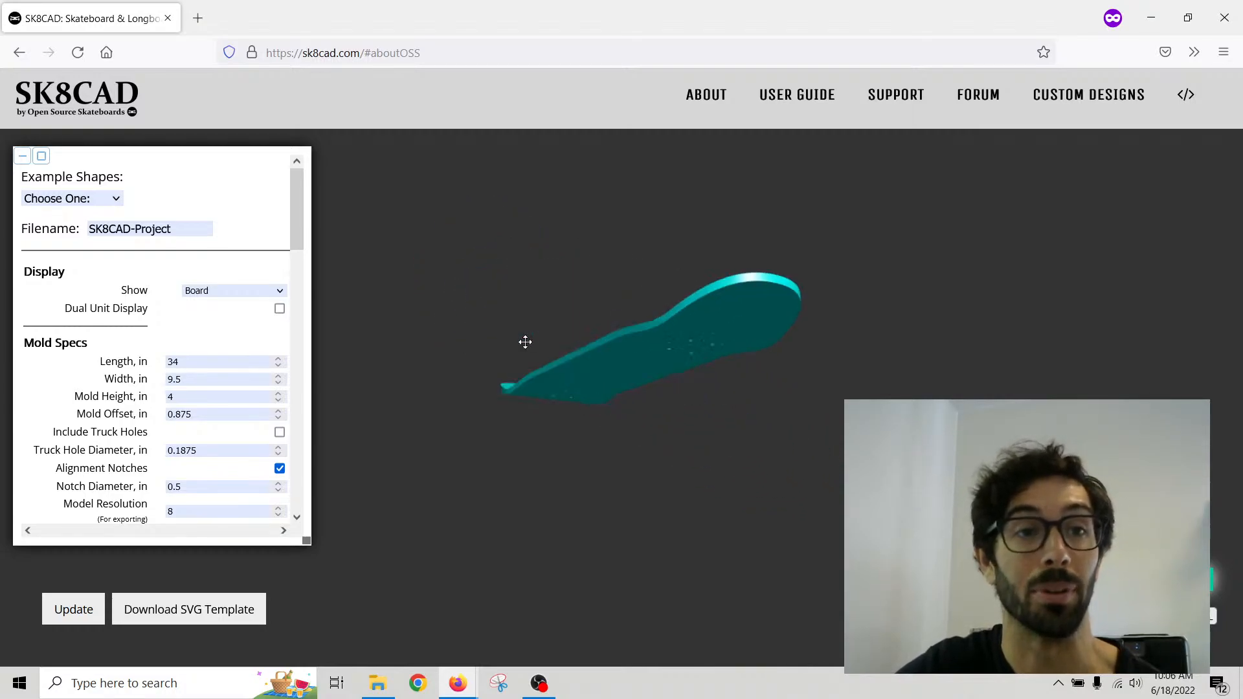
pyautogui.click(114, 200)
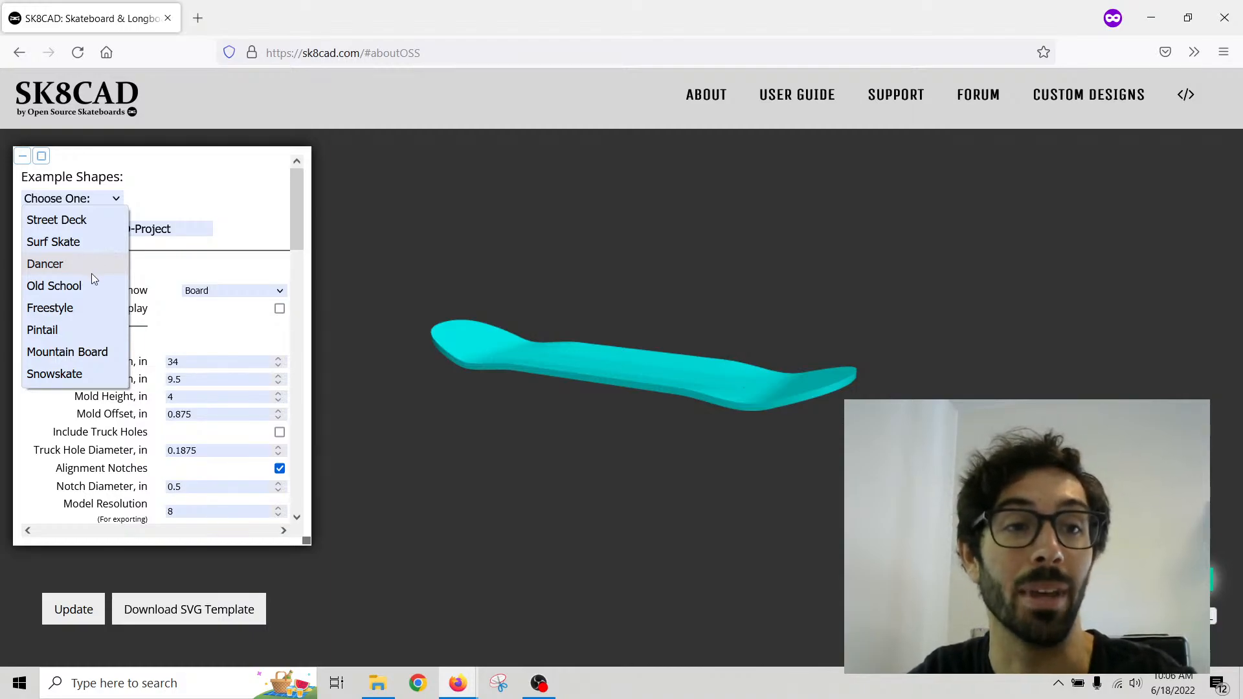
pyautogui.click(70, 244)
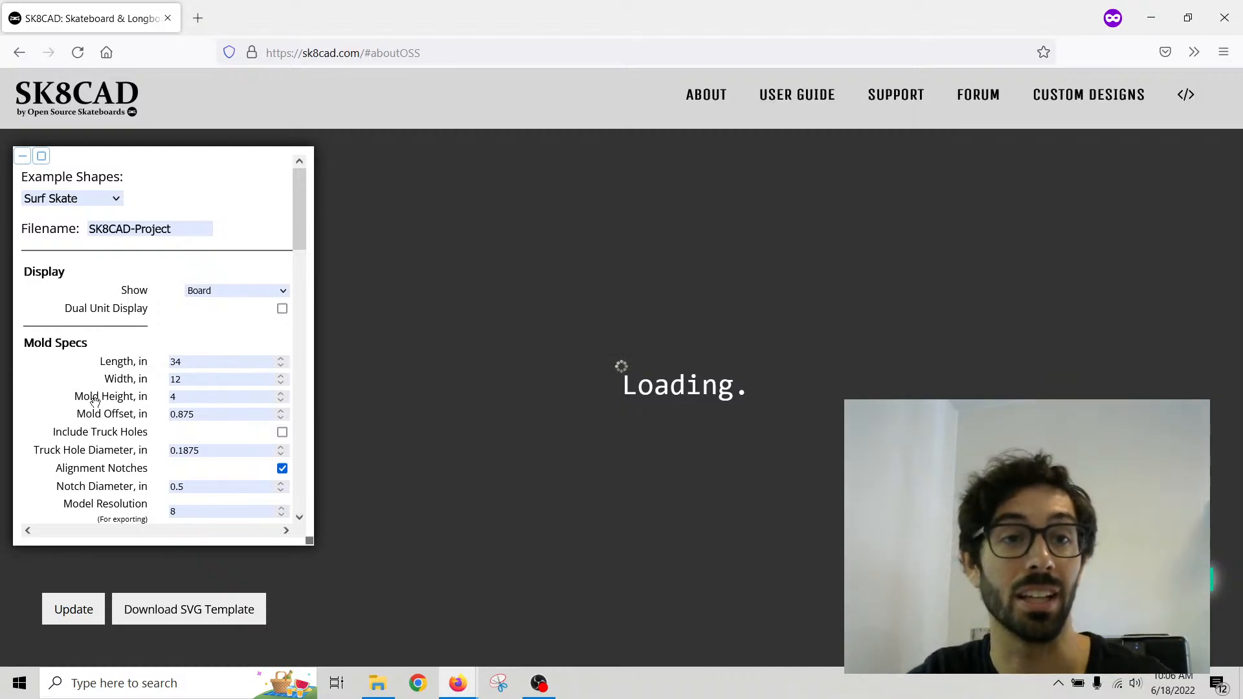
# Step: Examine the Surf Skate's mold, section and board design parameters and the shape of its 3D model
pyautogui.scroll(-3, 129, 382)
pyautogui.scroll(-12, 168, 379)
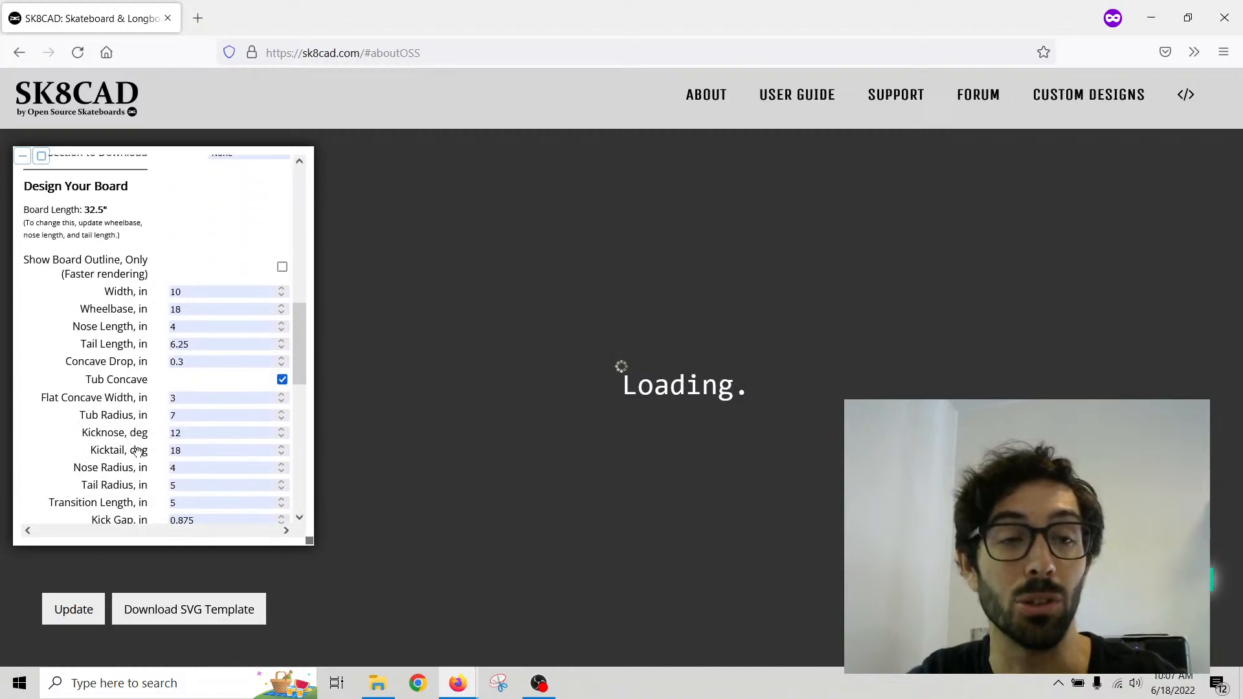
pyautogui.scroll(12, 137, 451)
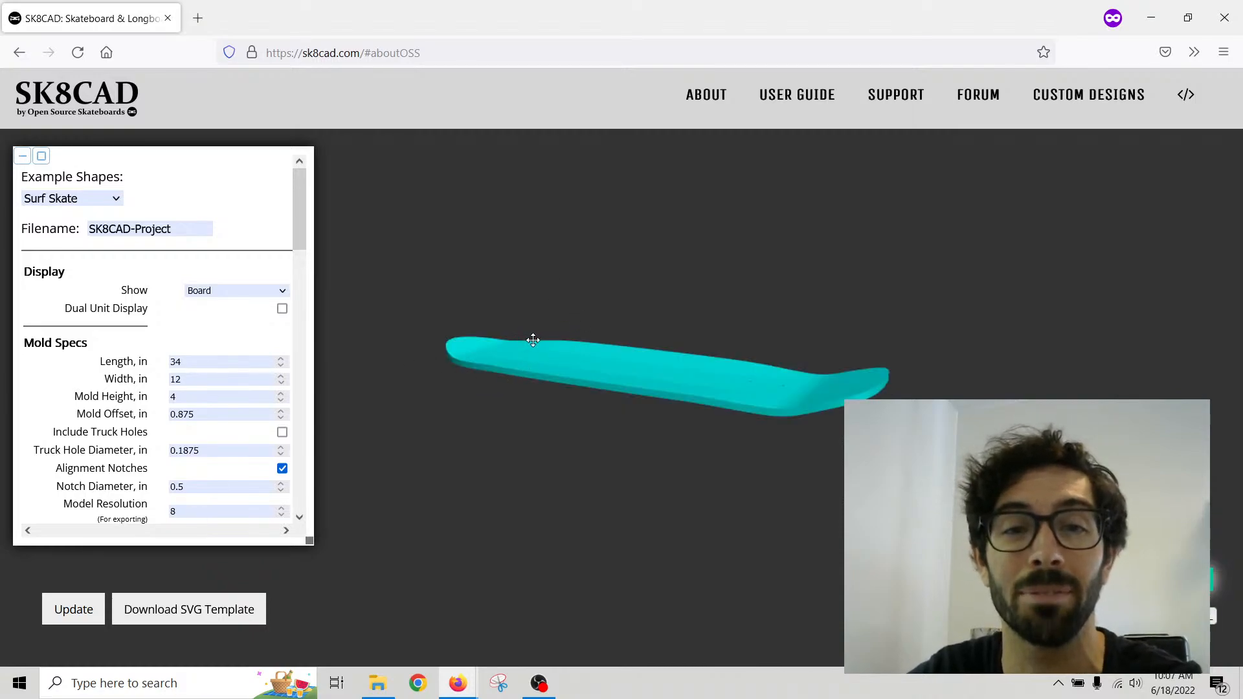
pyautogui.moveTo(533, 341); pyautogui.dragTo(664, 351)
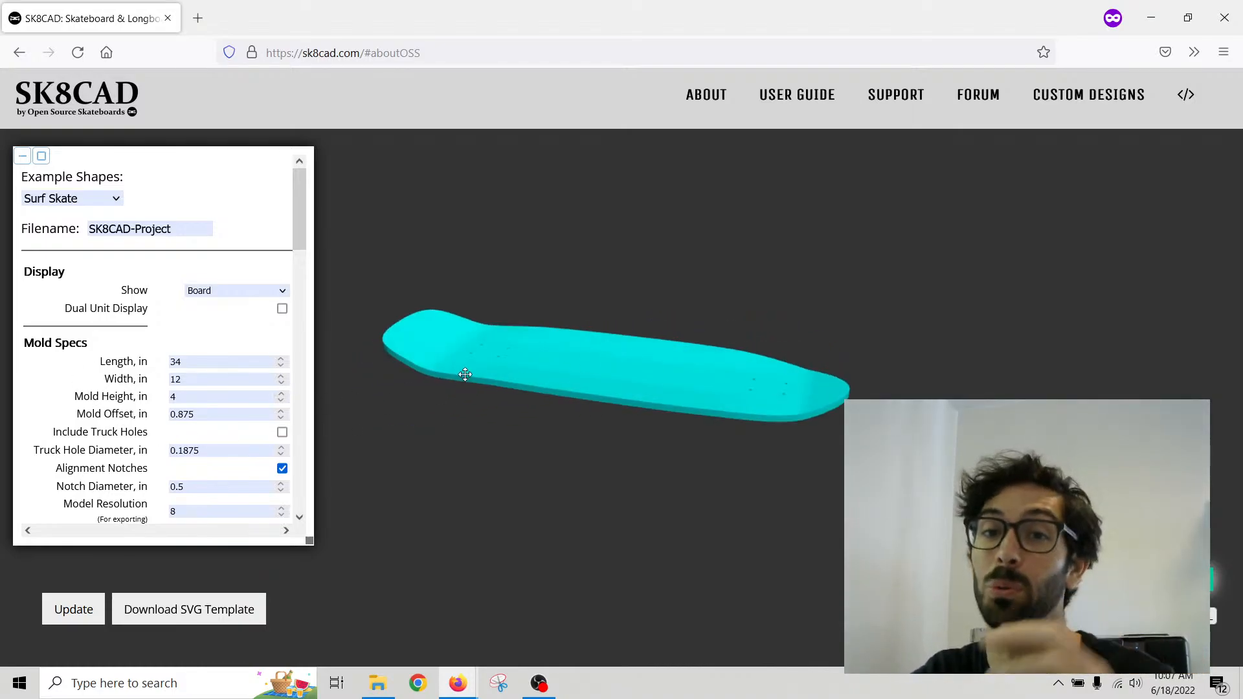
pyautogui.moveTo(465, 374); pyautogui.dragTo(447, 408)
pyautogui.scroll(-3, 79, 397)
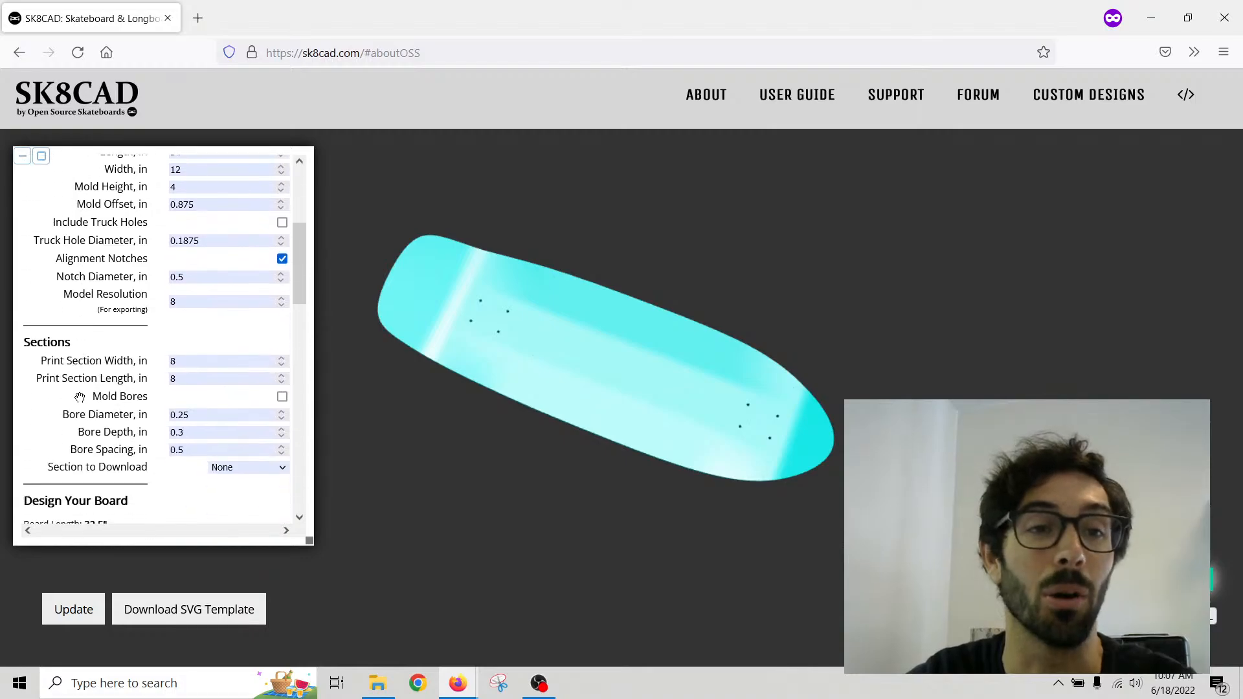
pyautogui.scroll(-10, 79, 396)
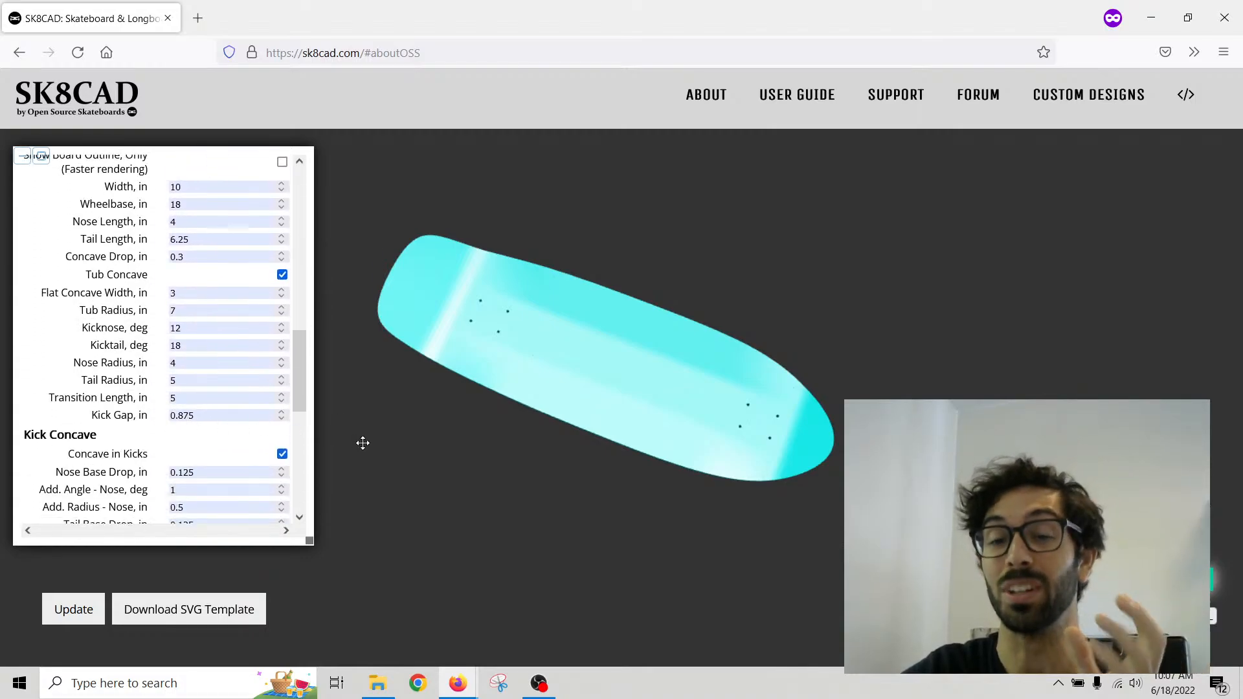
pyautogui.scroll(13, 51, 364)
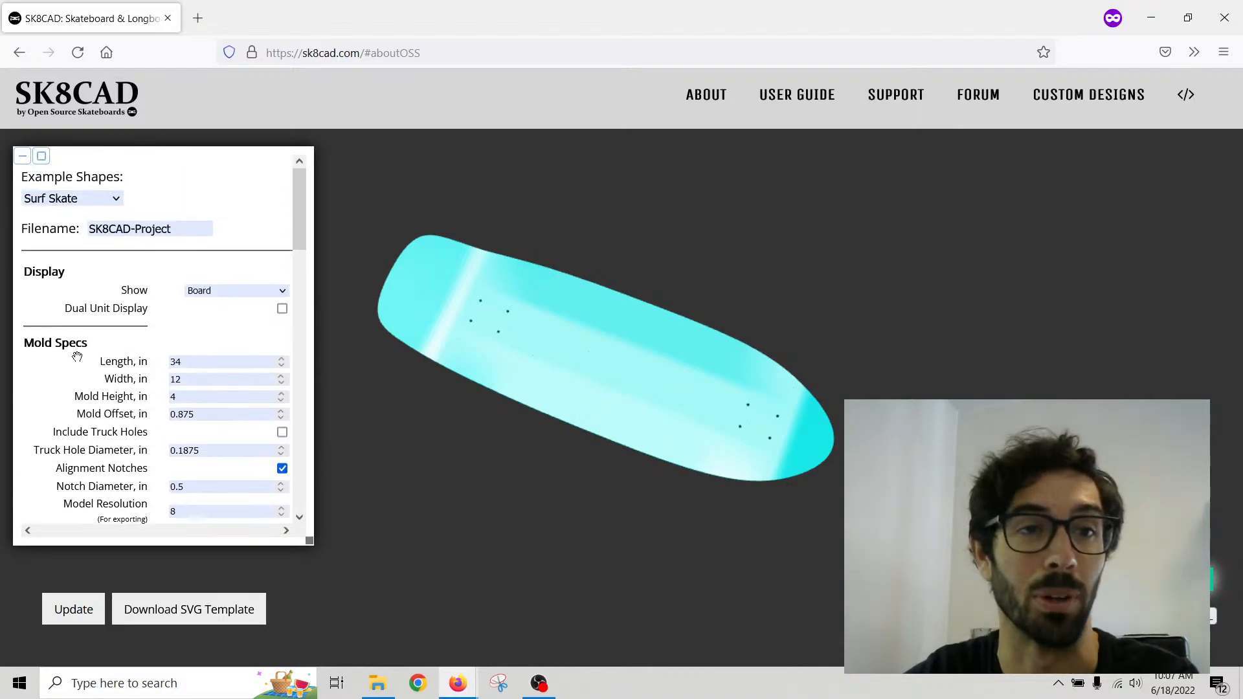
# Step: Load the Mountain Board example shape and view the resulting model
pyautogui.click(90, 201)
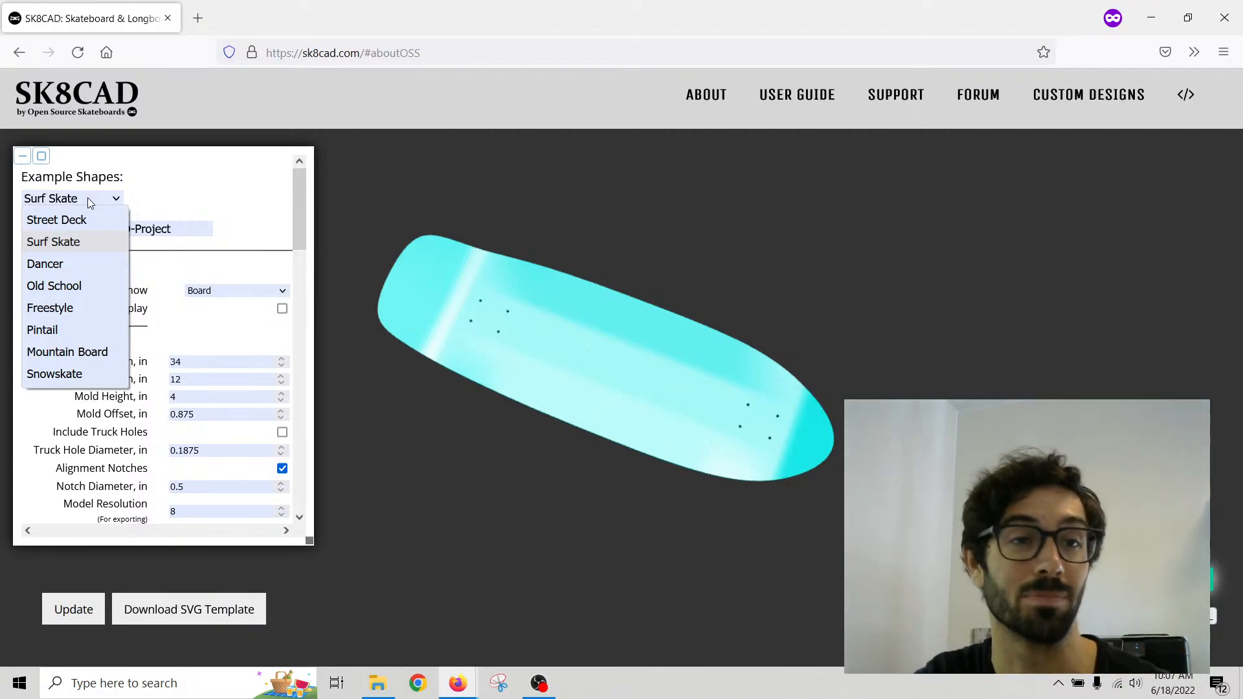
pyautogui.click(51, 351)
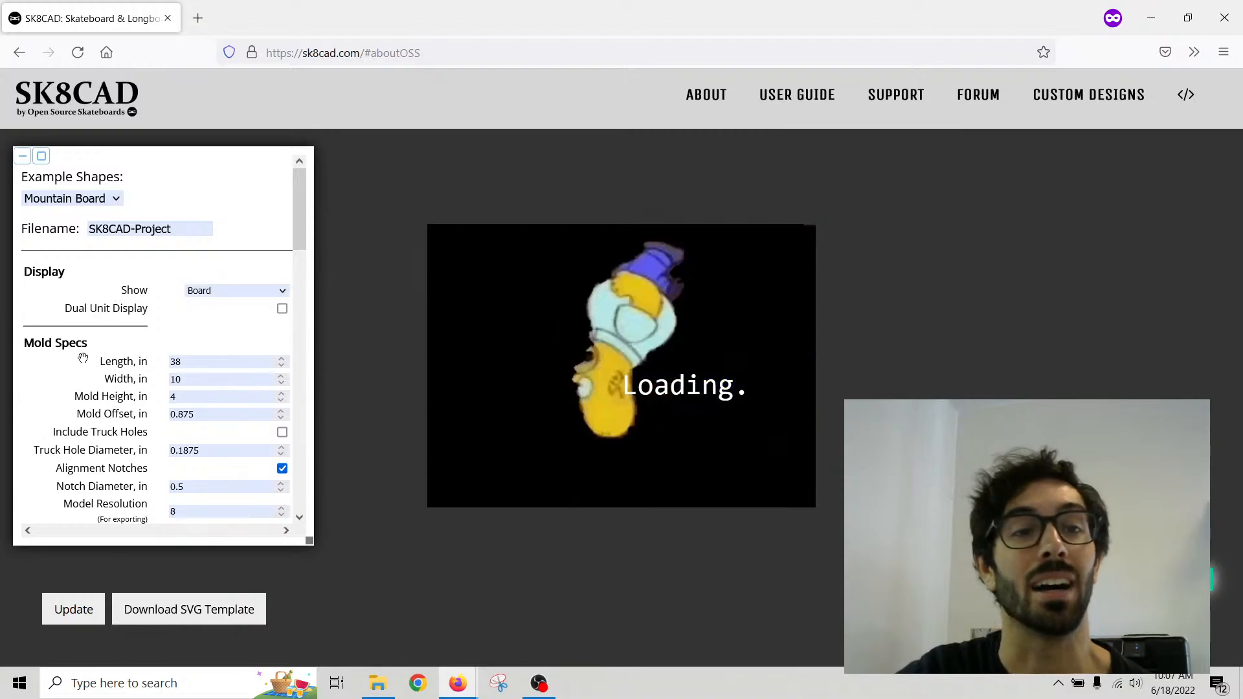
pyautogui.scroll(-3, 83, 358)
pyautogui.moveTo(375, 435); pyautogui.dragTo(735, 417)
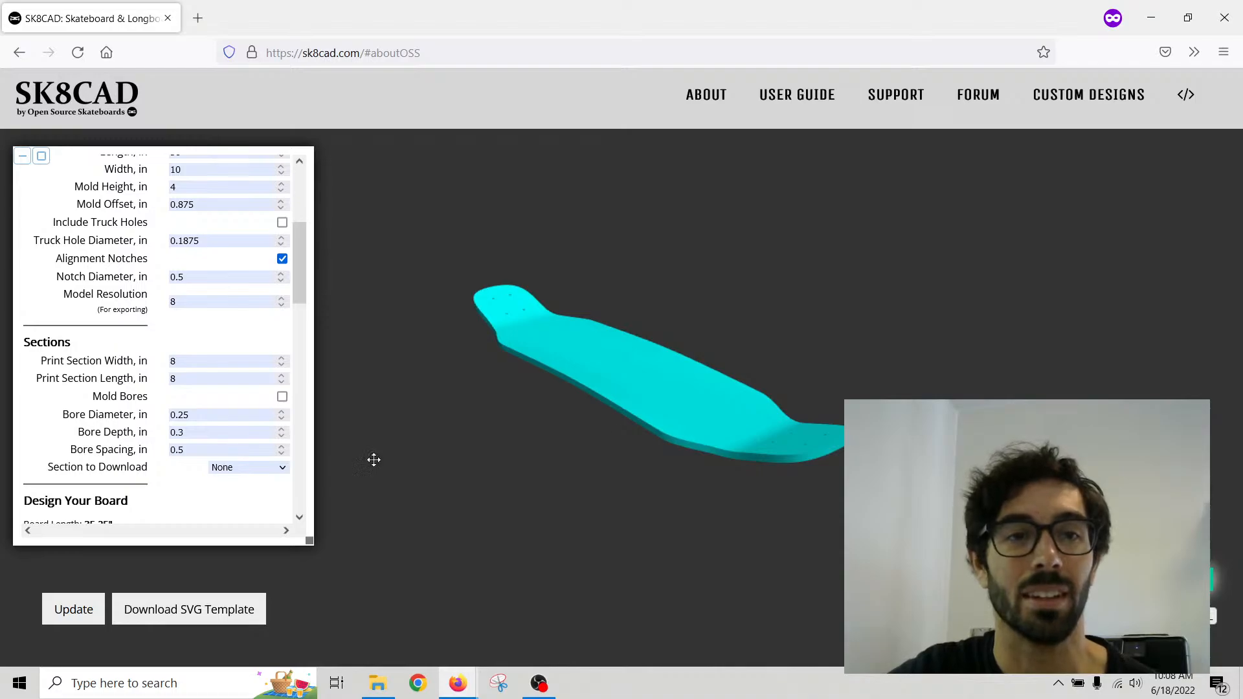
# Step: Load the Street Deck example shape
pyautogui.scroll(3, 84, 403)
pyautogui.click(75, 198)
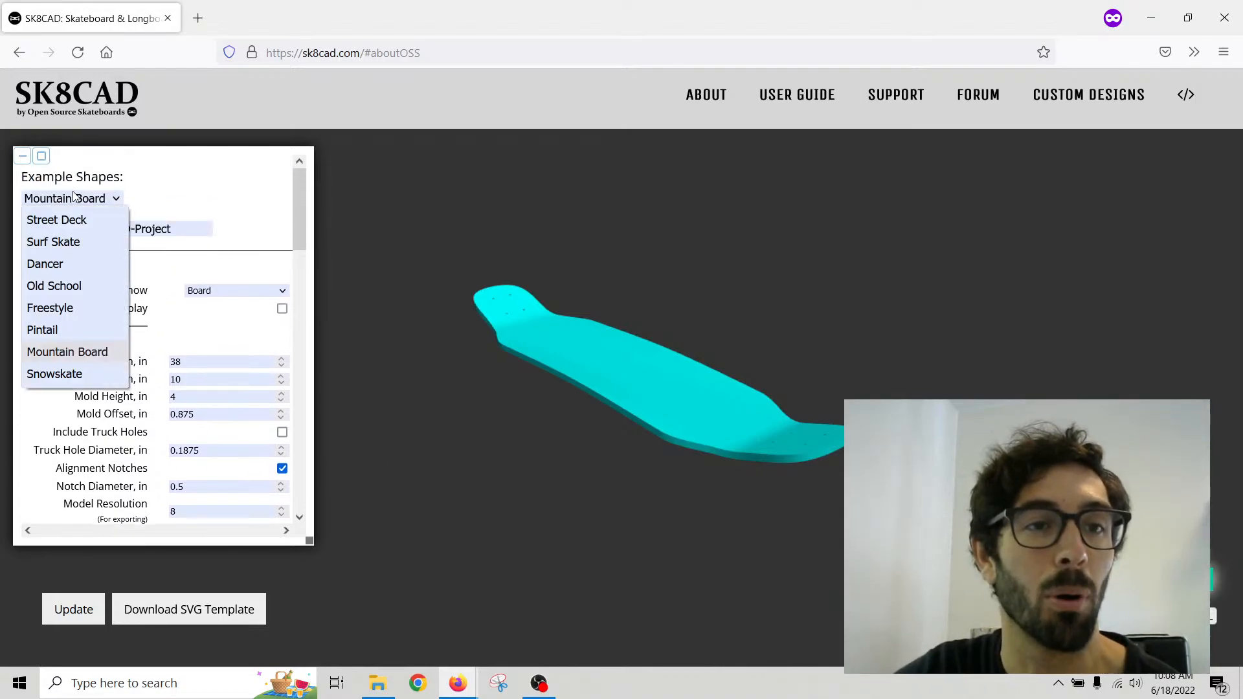
pyautogui.click(78, 220)
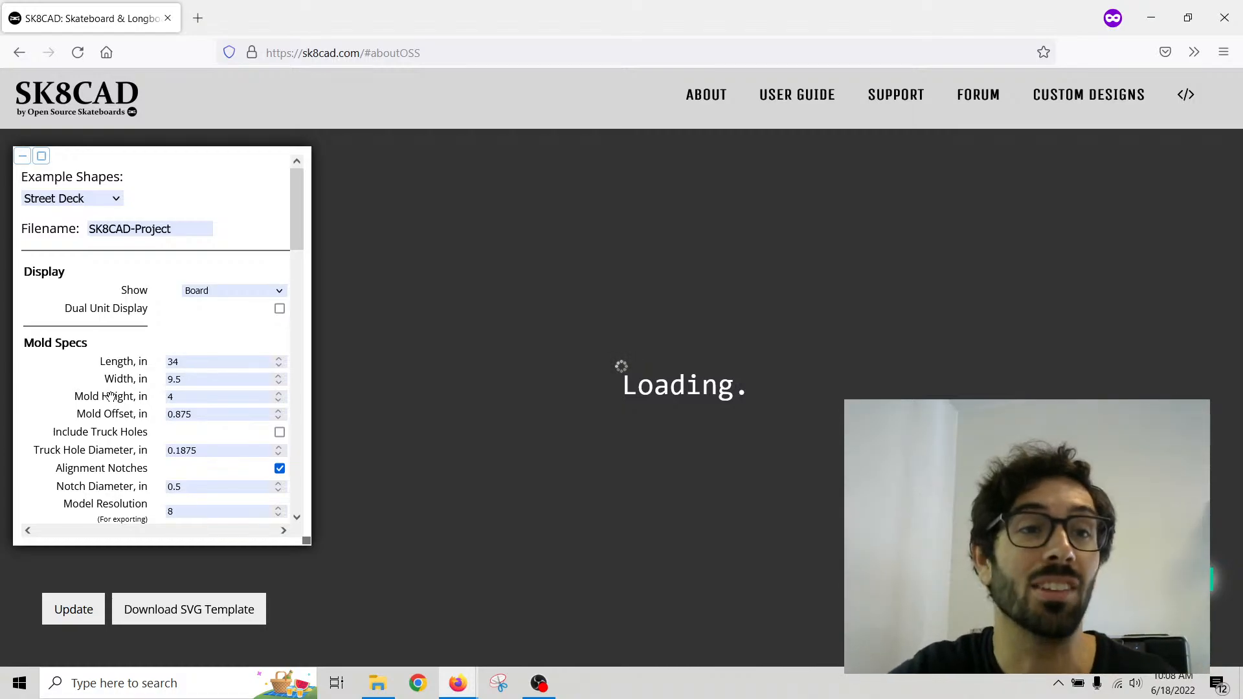
# Step: Rename the project file as My Street Deck
pyautogui.moveTo(176, 229); pyautogui.dragTo(43, 226)
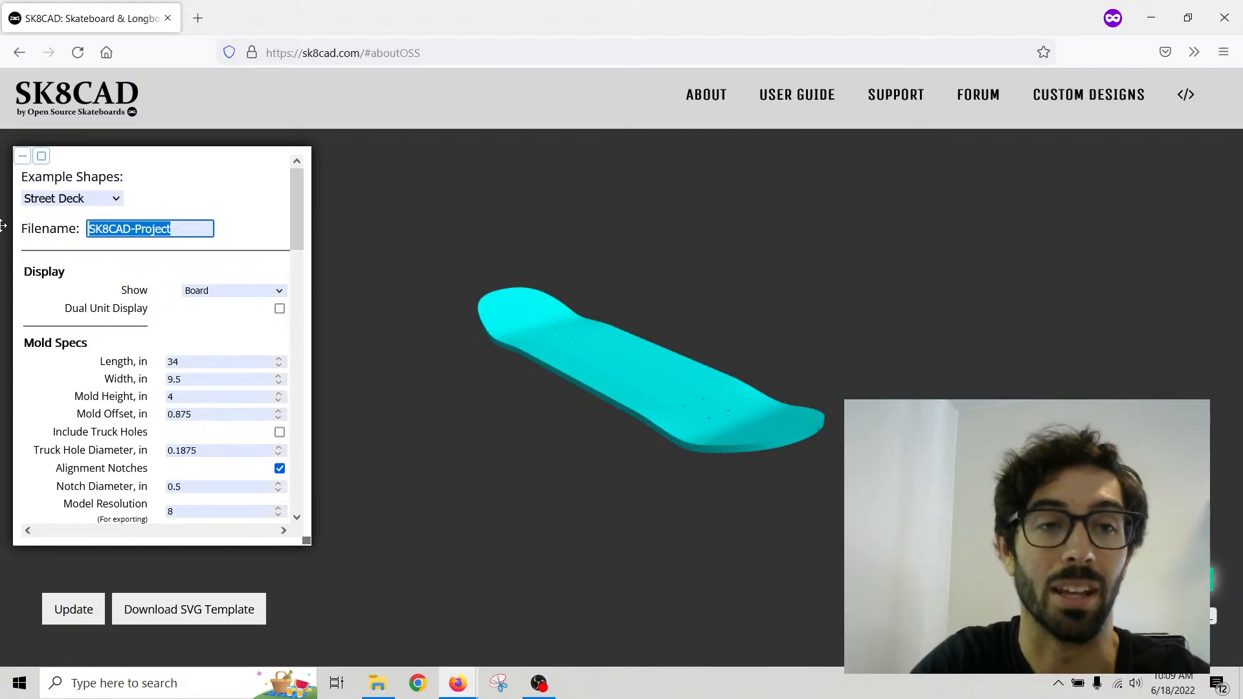
pyautogui.write('My')
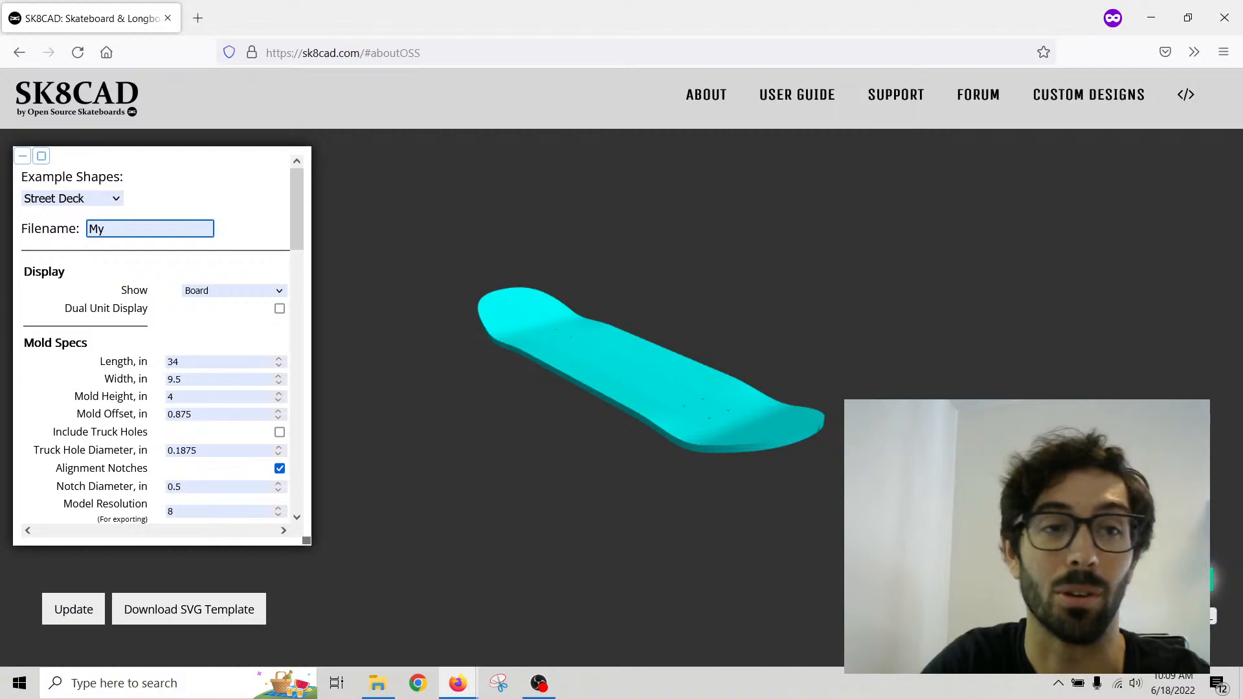
pyautogui.write(' Stre')
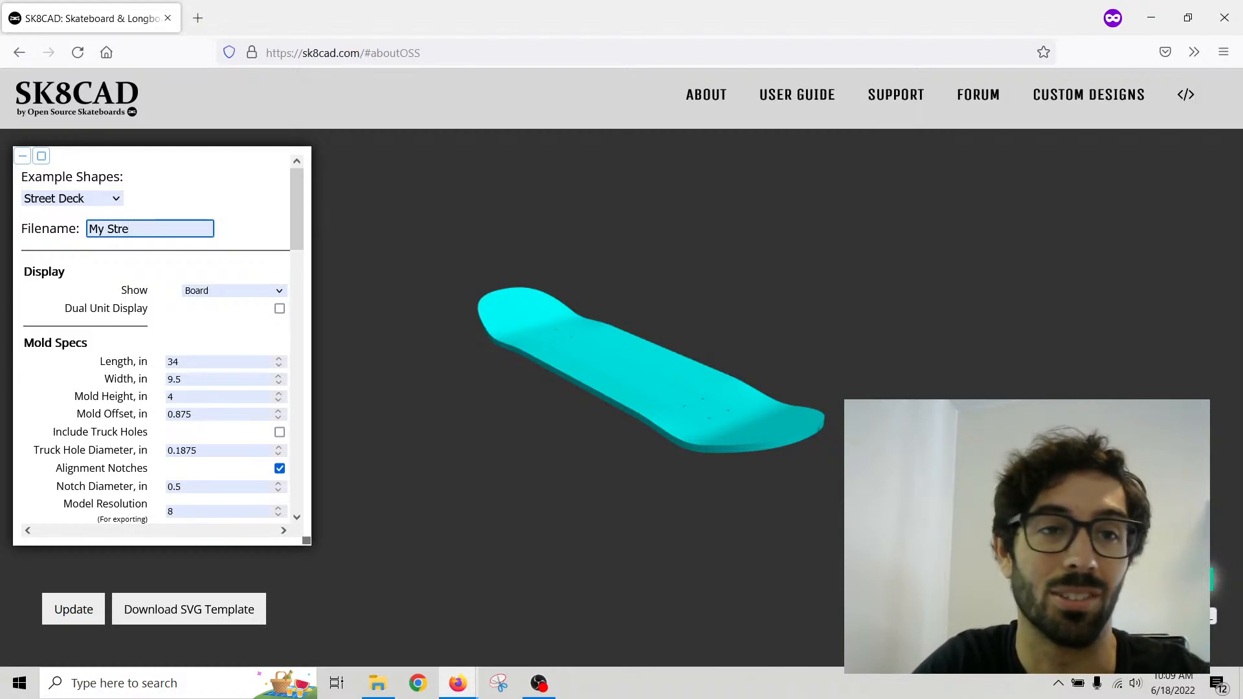
pyautogui.write('et Dec')
pyautogui.press('BackSpace')
pyautogui.press('BackSpace')
pyautogui.press('BackSpace')
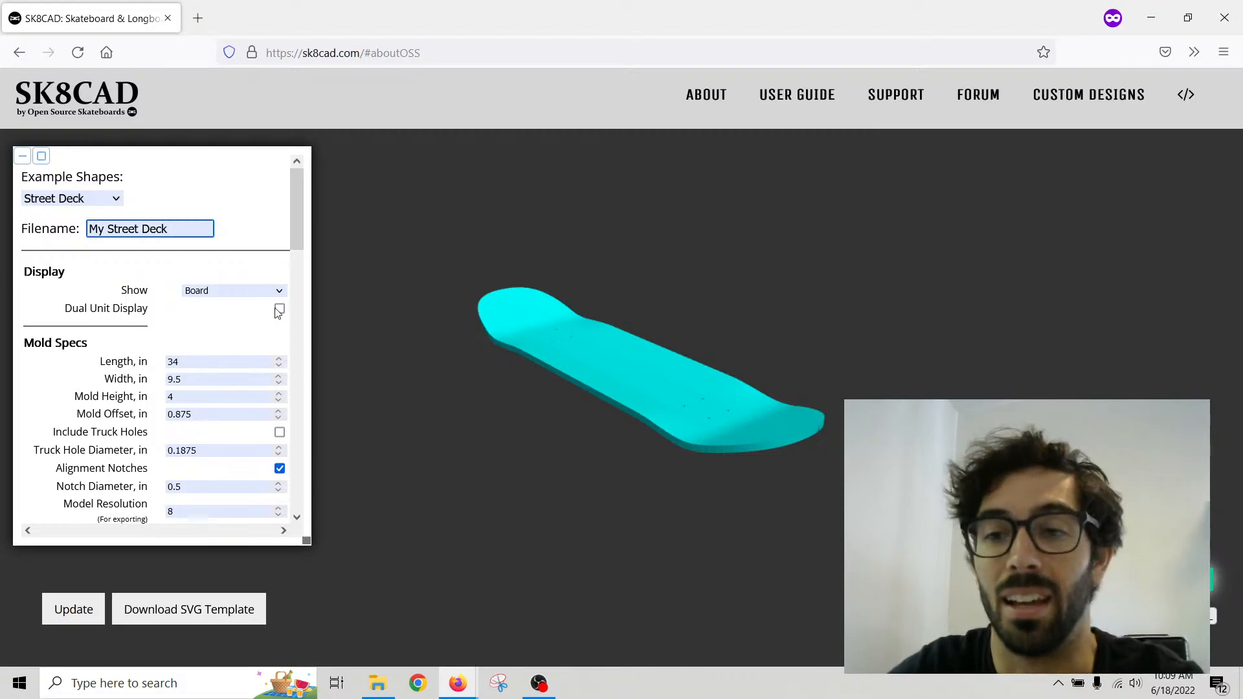
# Step: Download My Street Deck as an STL model and as an SVG template, dismissing the donation window after each download
pyautogui.press('Return')
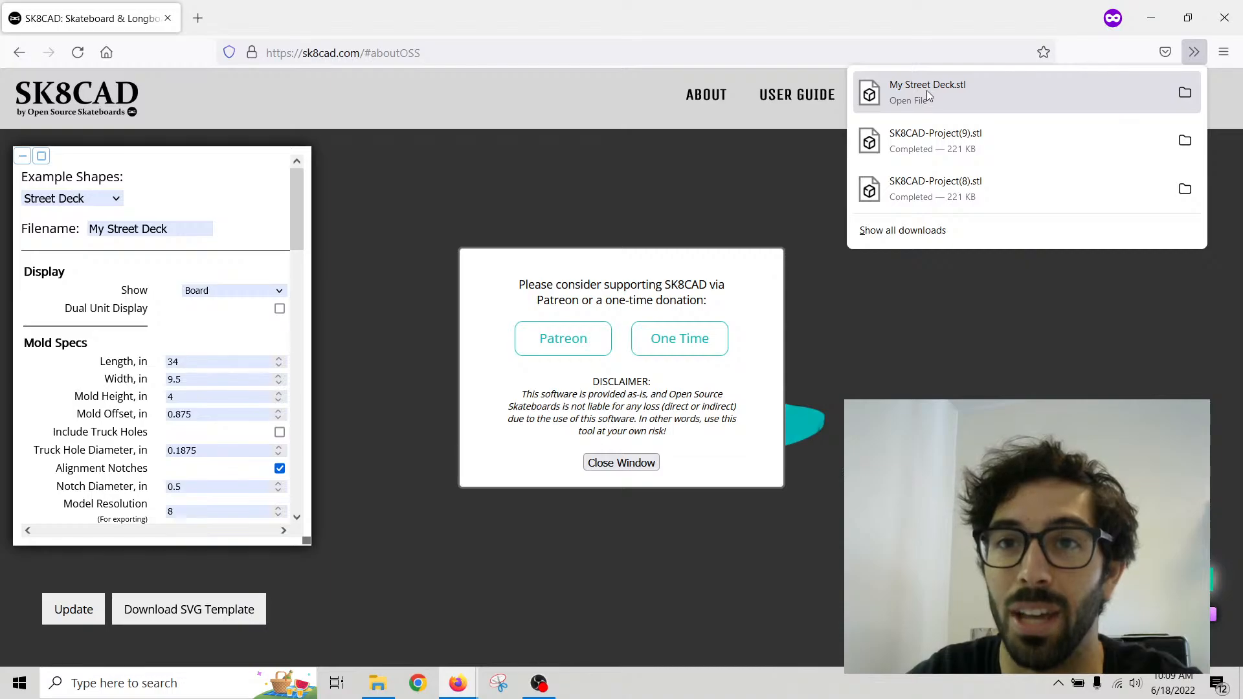
pyautogui.click(621, 462)
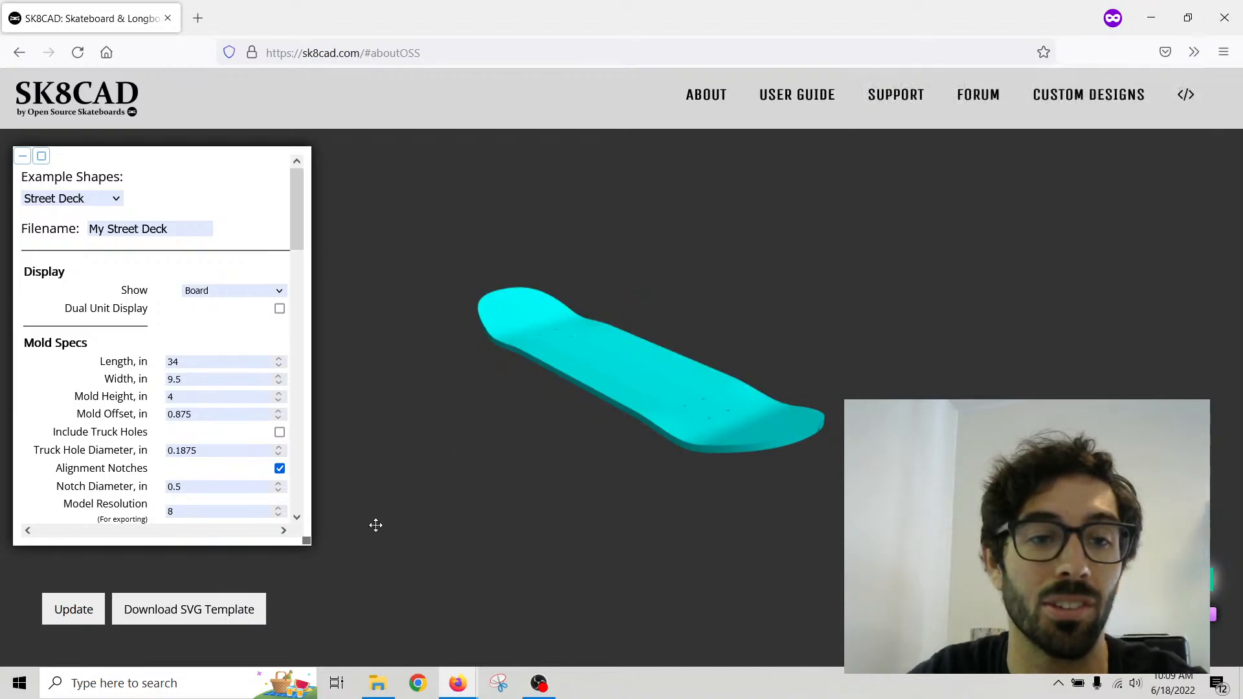
pyautogui.click(220, 616)
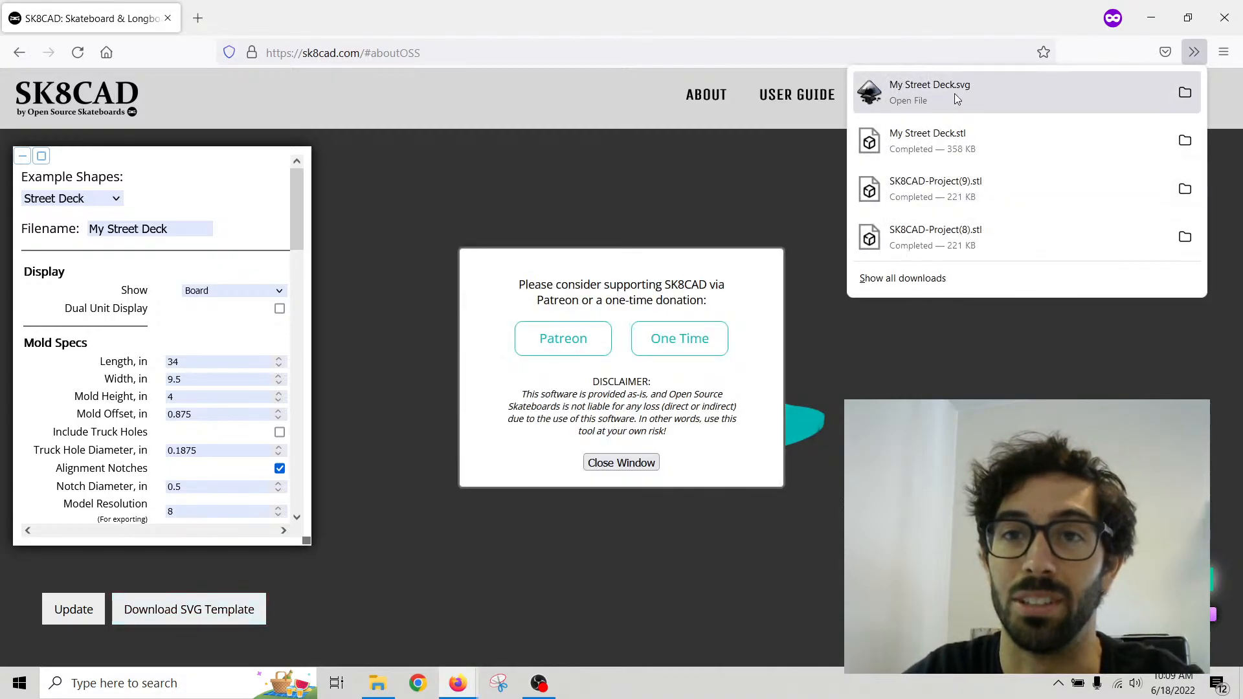
pyautogui.click(609, 465)
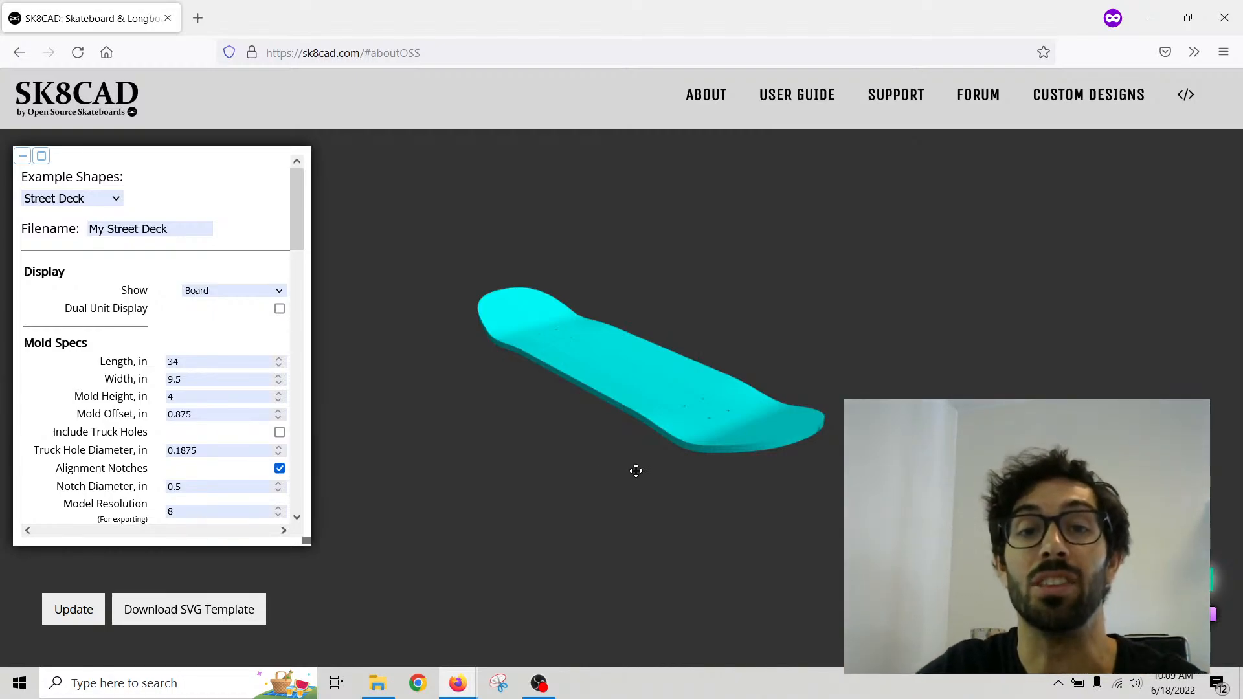
# Step: Inspect the street deck model from above, at an angle and close up
pyautogui.moveTo(580, 338); pyautogui.dragTo(542, 392)
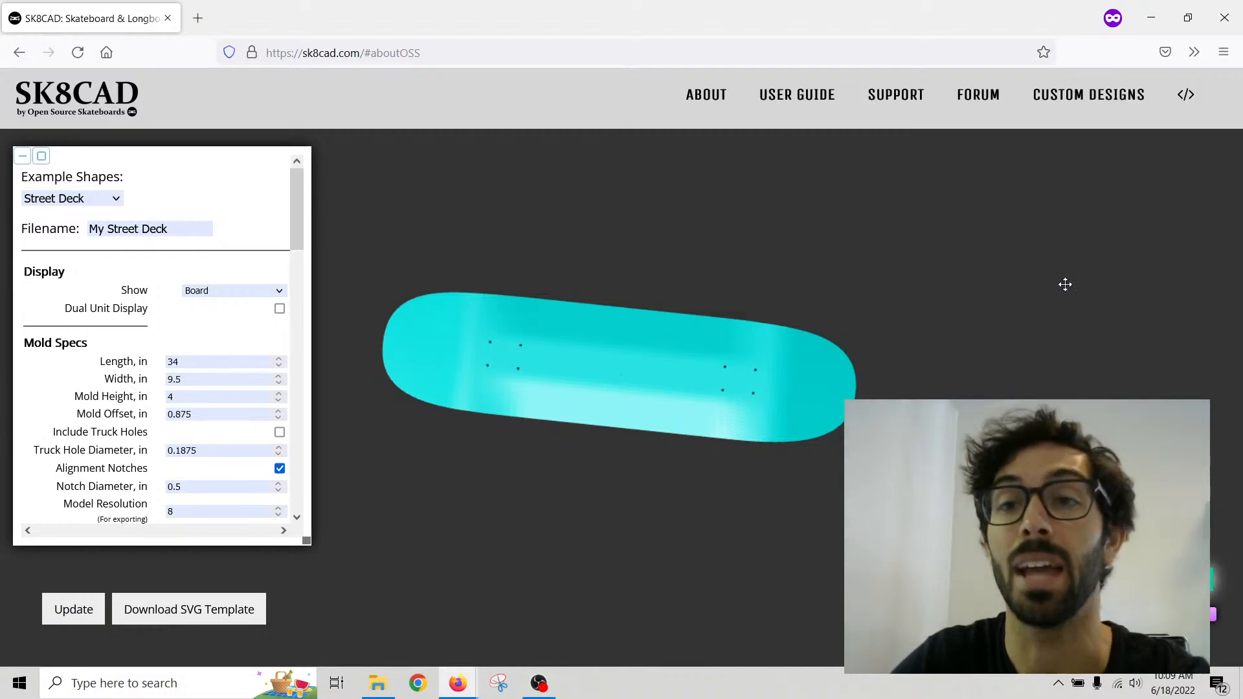
pyautogui.moveTo(564, 503); pyautogui.dragTo(569, 461)
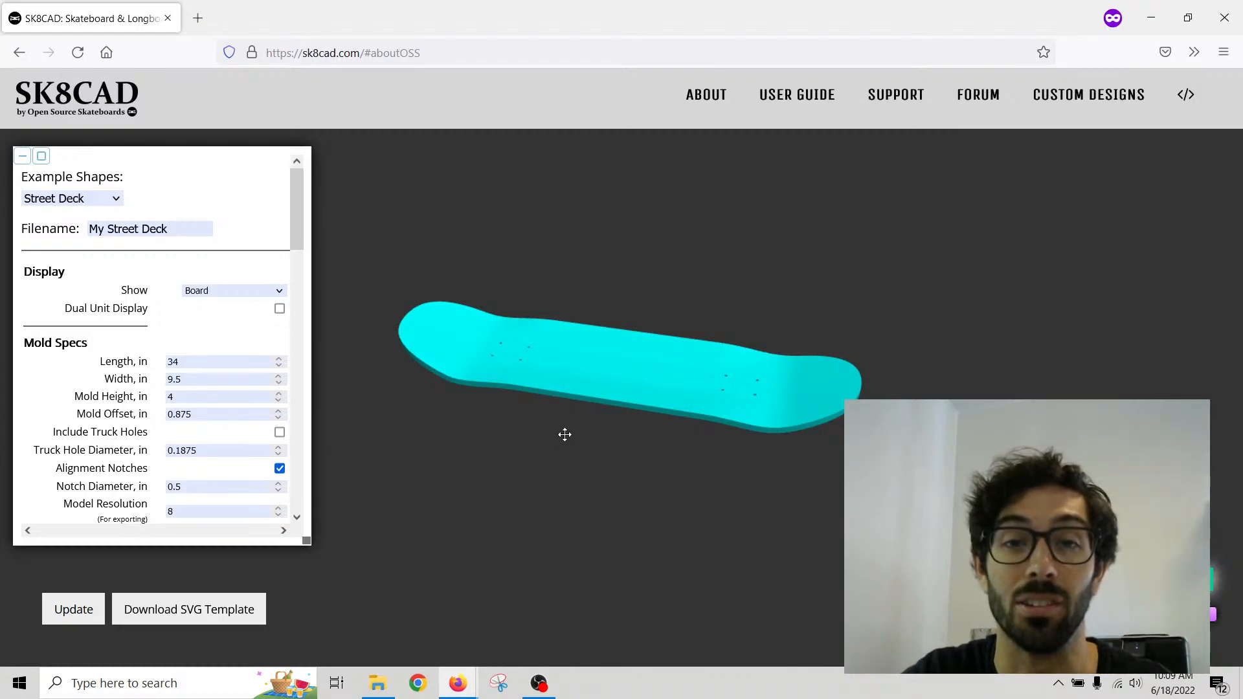
pyautogui.moveTo(511, 430); pyautogui.dragTo(544, 427)
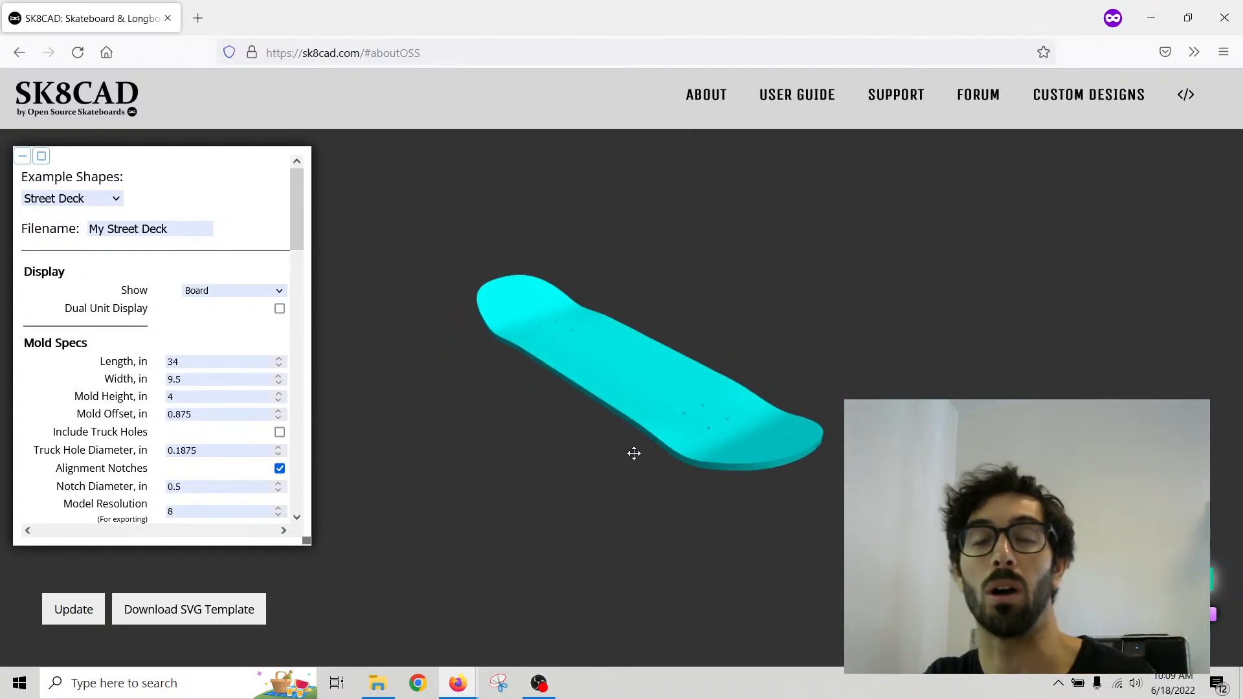
pyautogui.scroll(5, 694, 480)
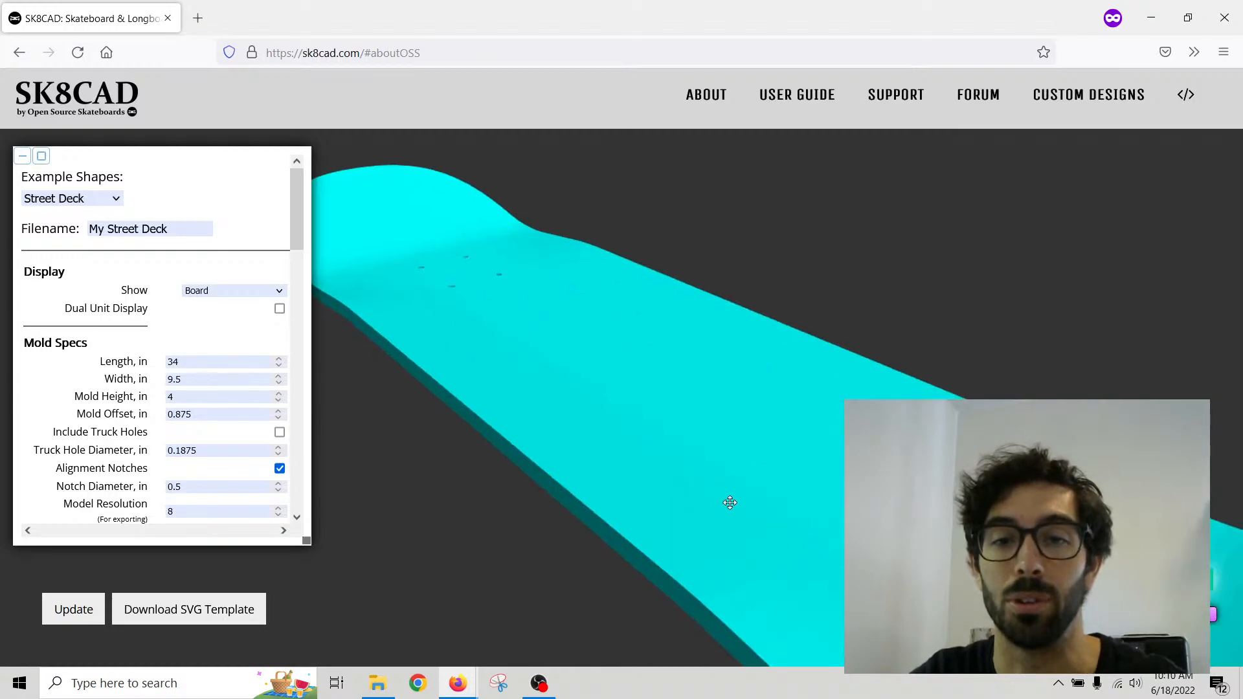
pyautogui.scroll(-5, 729, 503)
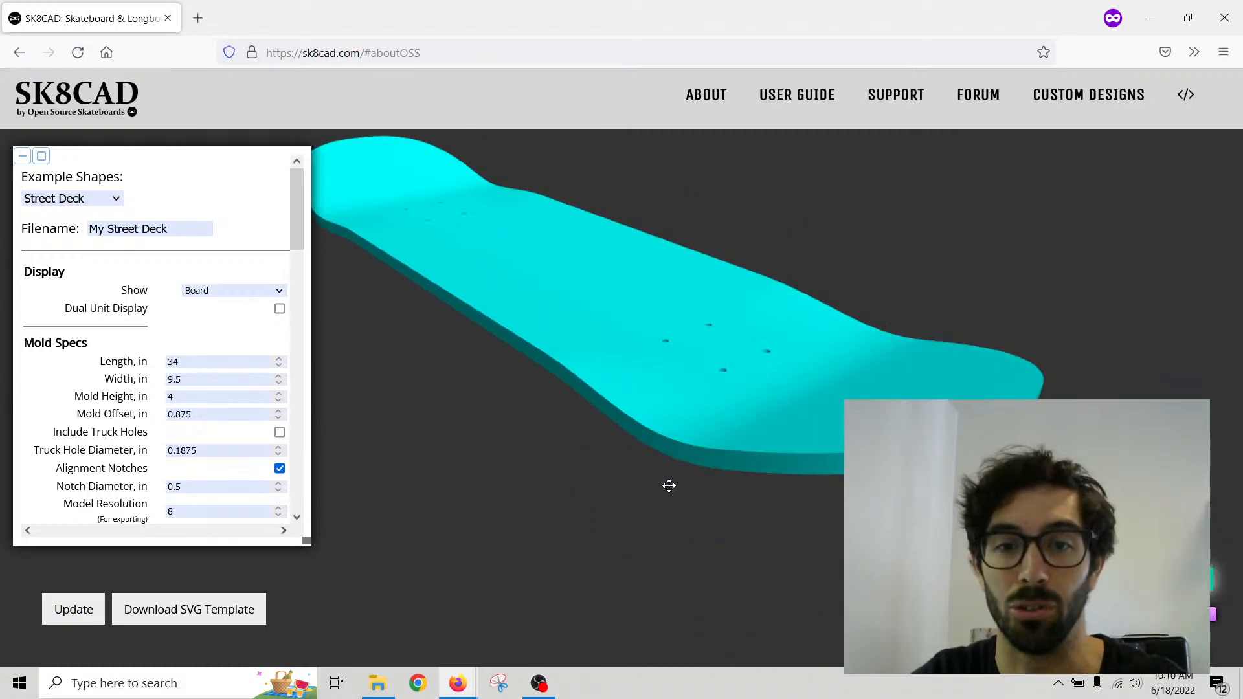
# Step: Display the male mold instead of the board and inspect it from several angles and close up
pyautogui.moveTo(669, 485); pyautogui.dragTo(650, 434)
pyautogui.moveTo(633, 436); pyautogui.dragTo(564, 421)
pyautogui.scroll(-5, 563, 420)
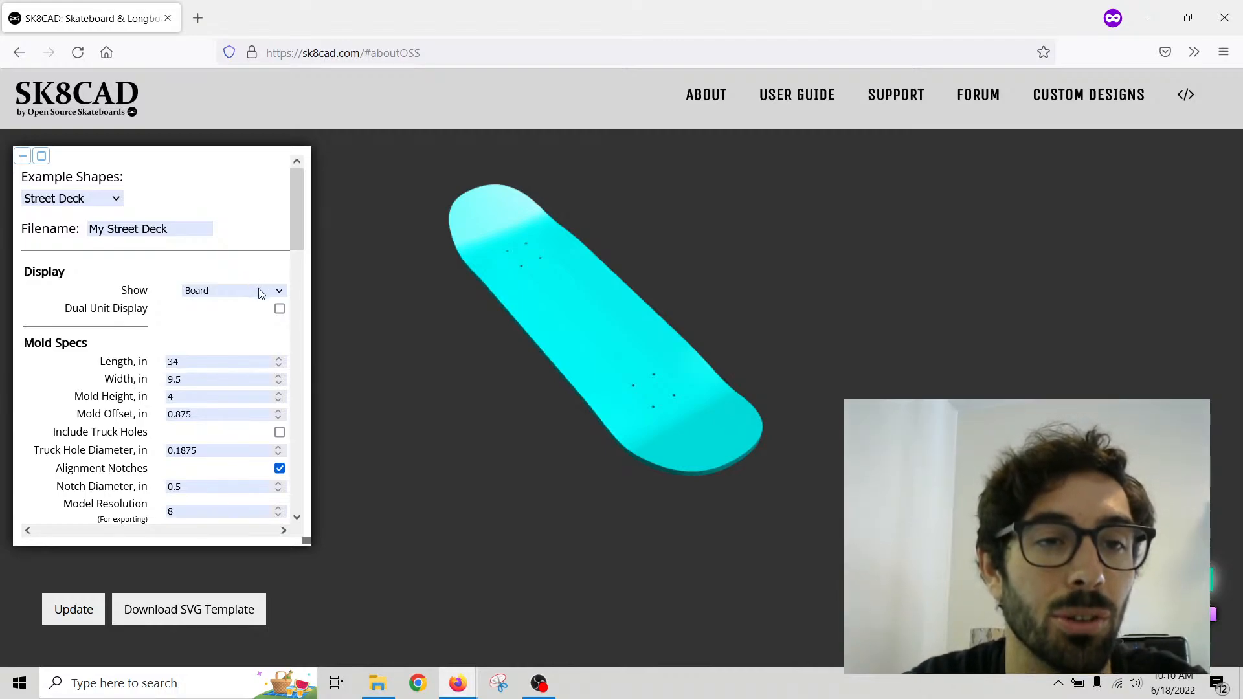
pyautogui.click(262, 290)
pyautogui.click(228, 330)
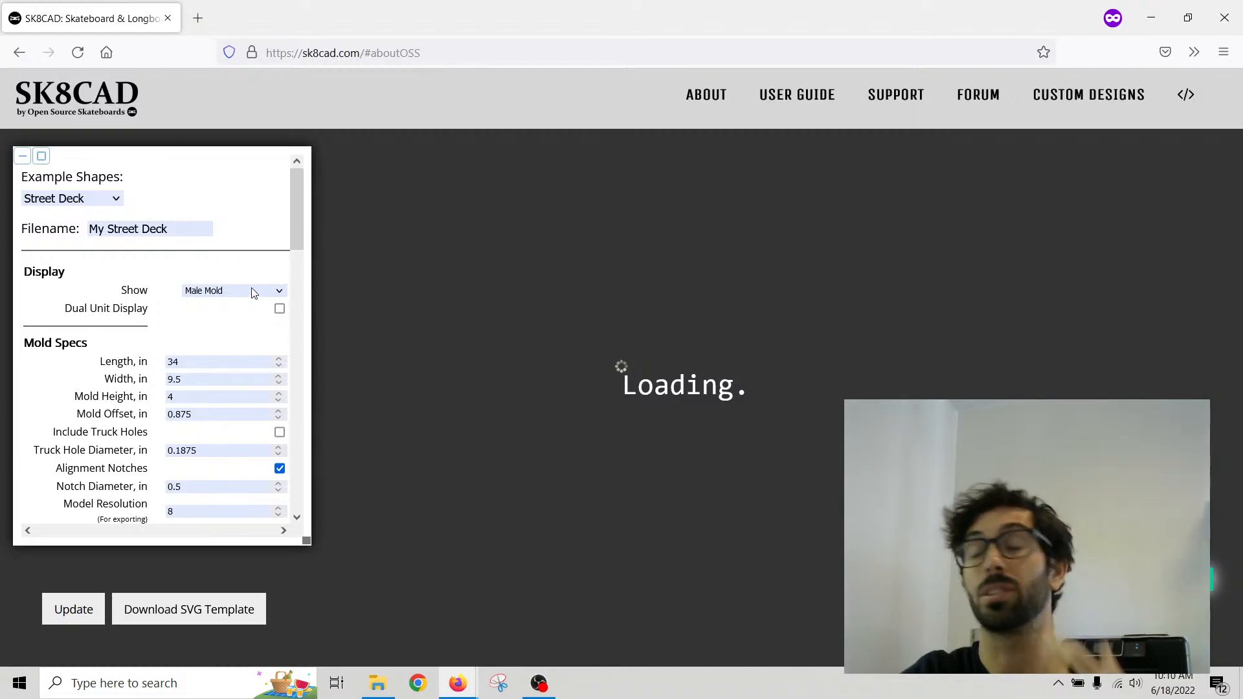
pyautogui.moveTo(513, 343); pyautogui.dragTo(580, 349)
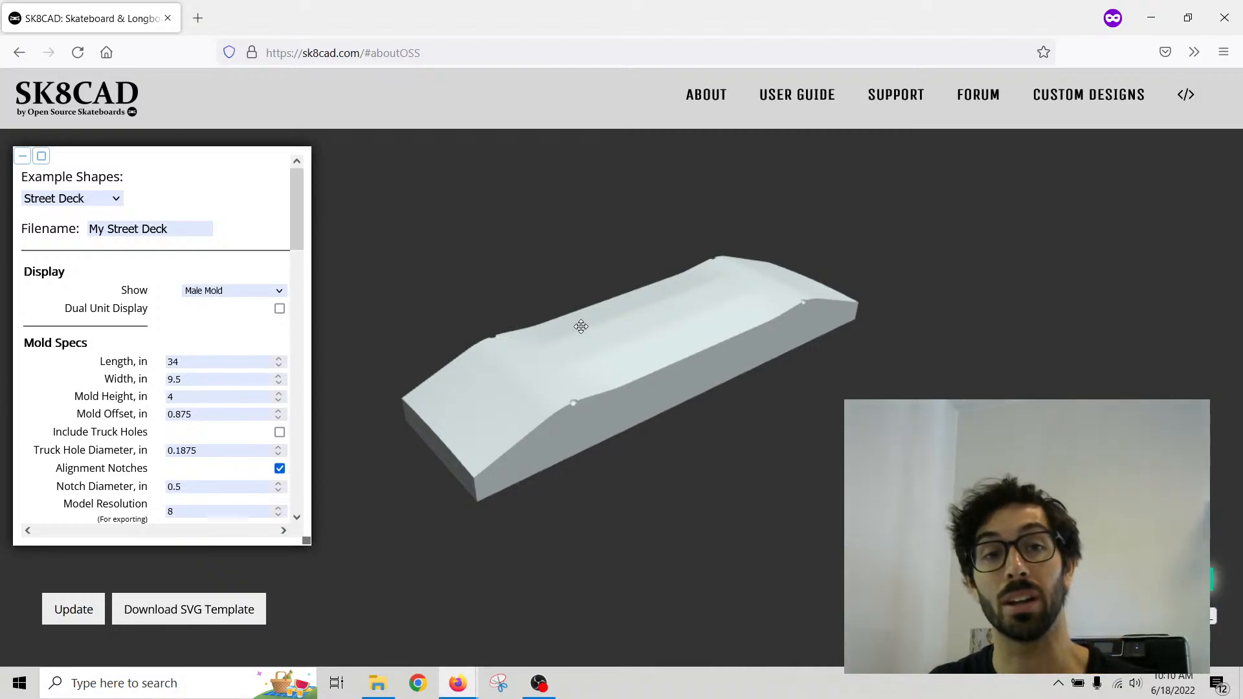
pyautogui.moveTo(561, 369); pyautogui.dragTo(592, 352)
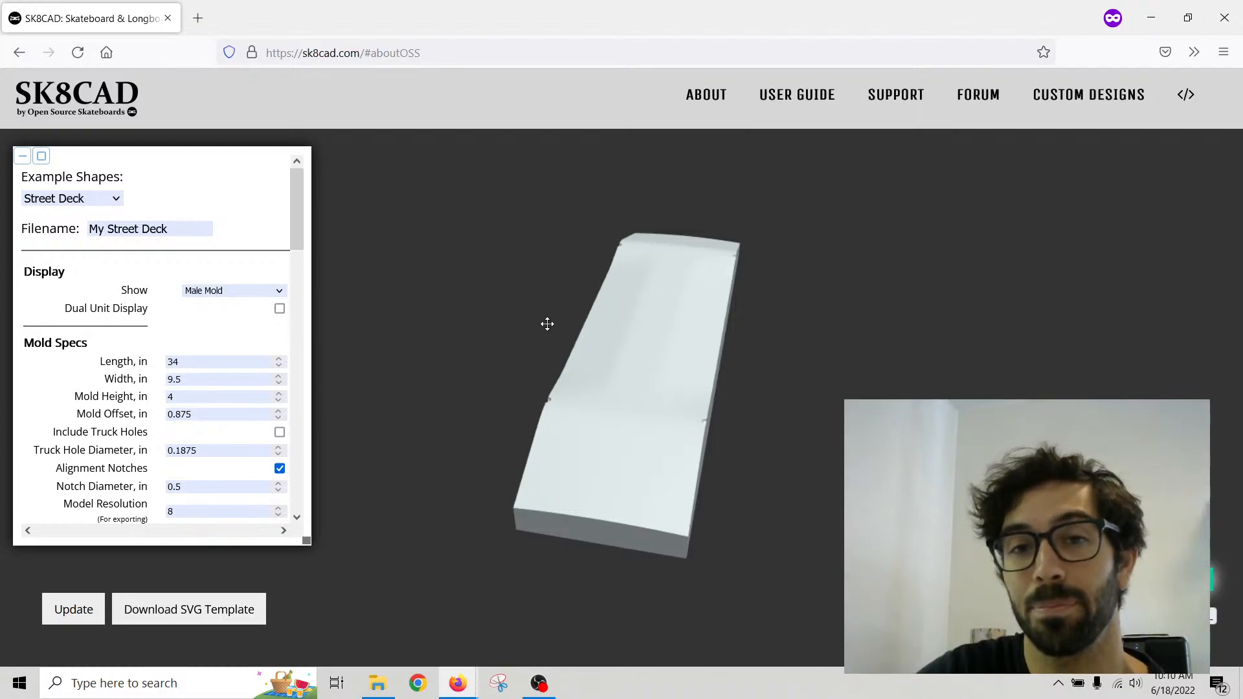
pyautogui.scroll(5, 651, 369)
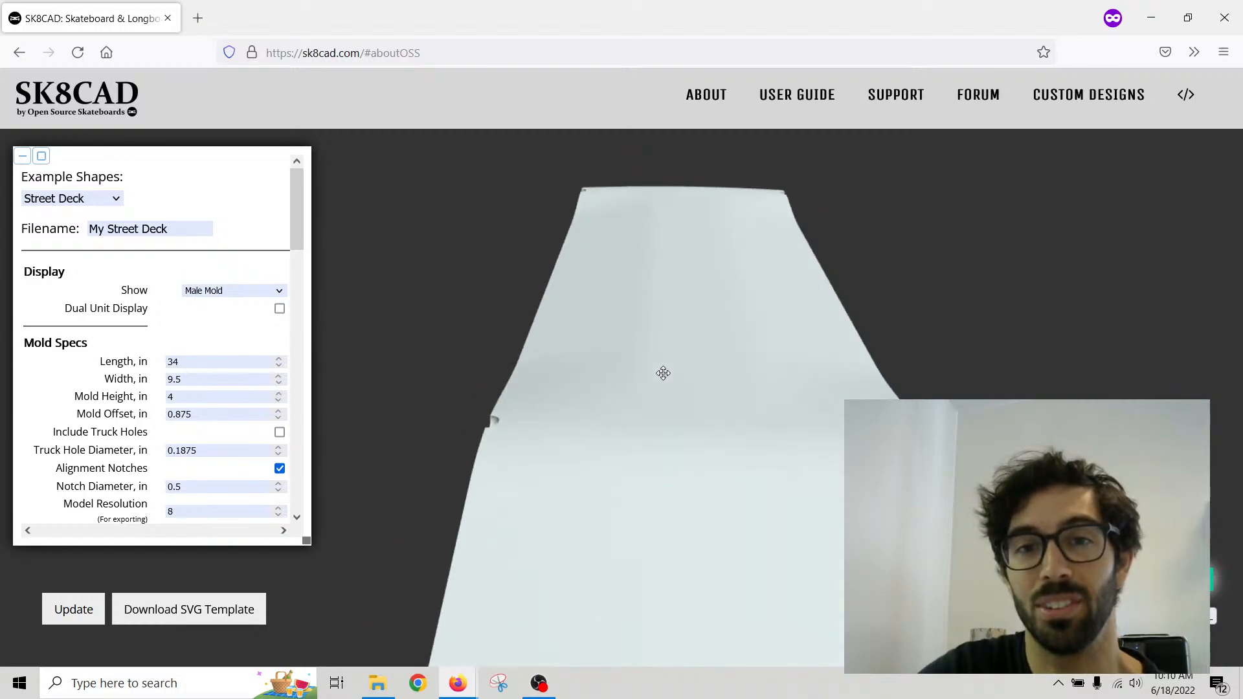
pyautogui.moveTo(766, 300); pyautogui.dragTo(733, 313)
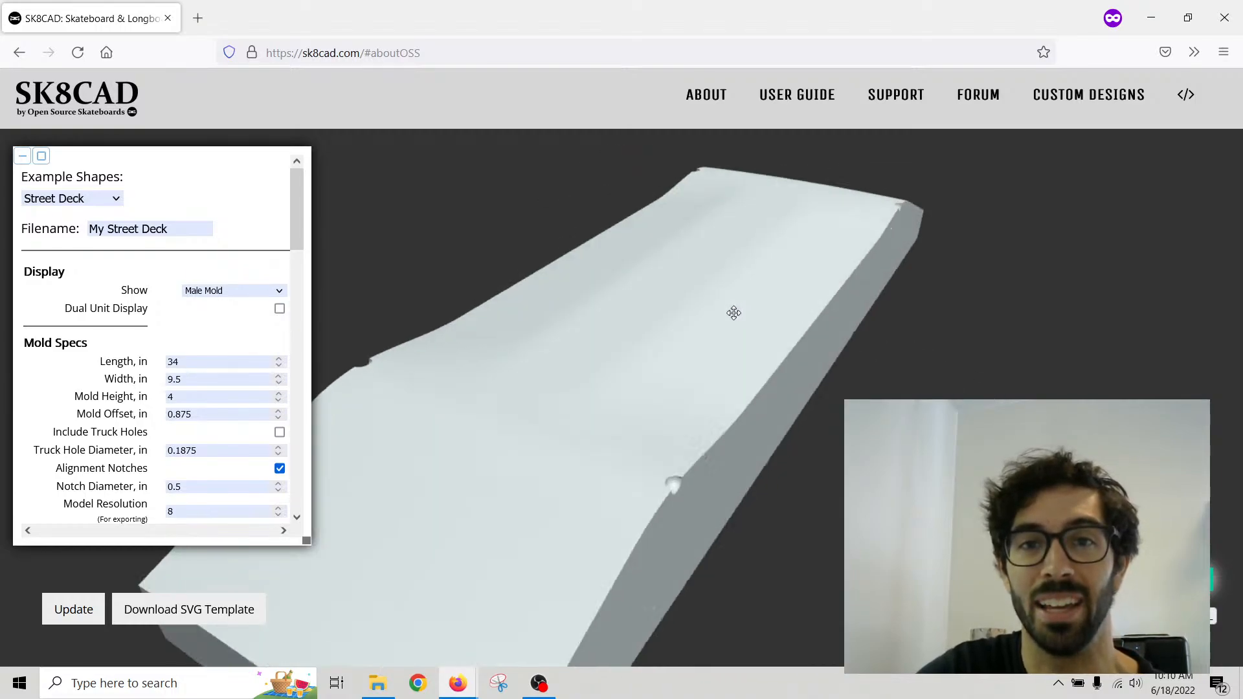
pyautogui.scroll(-5, 716, 338)
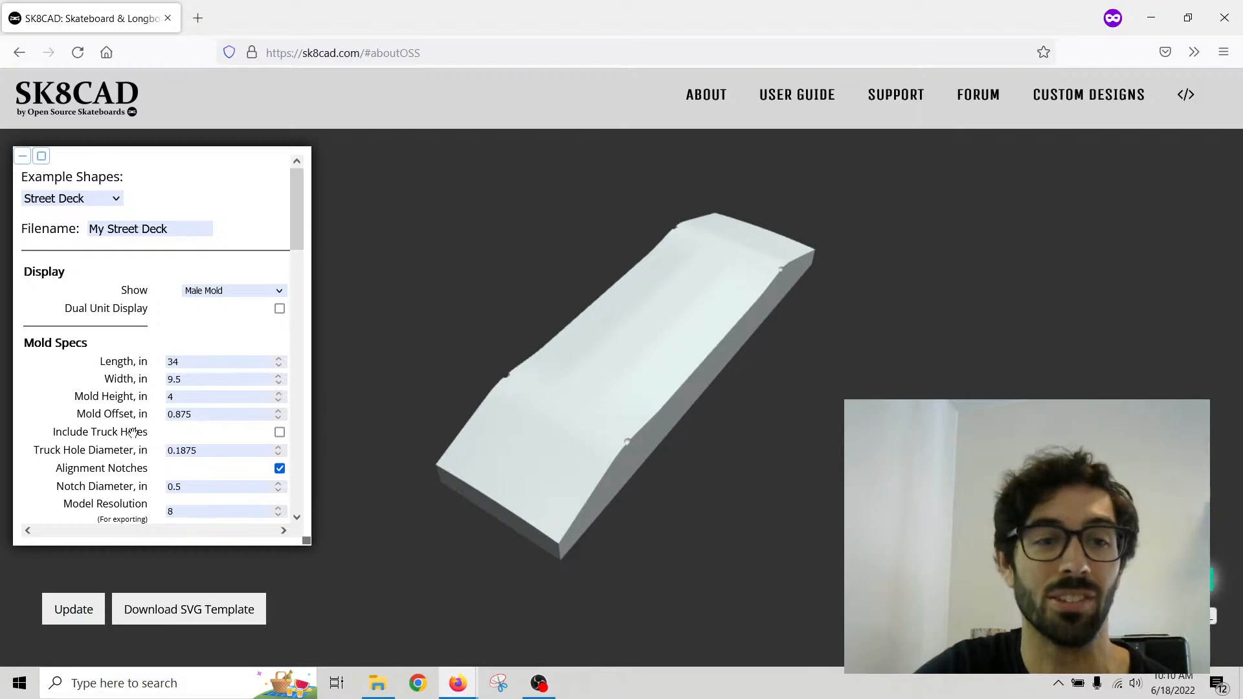
# Step: Turn off Tub Concave in the board design and view the male mold end-on
pyautogui.scroll(-10, 133, 432)
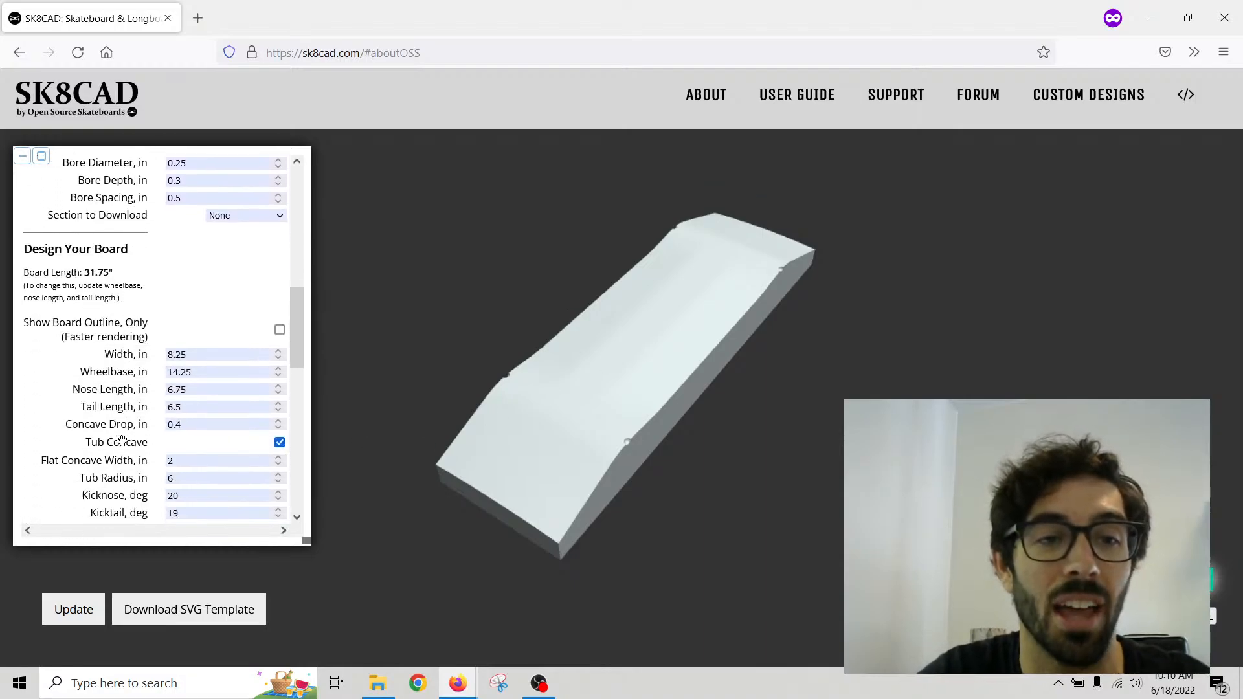
pyautogui.scroll(-4, 122, 440)
pyautogui.scroll(3, 122, 440)
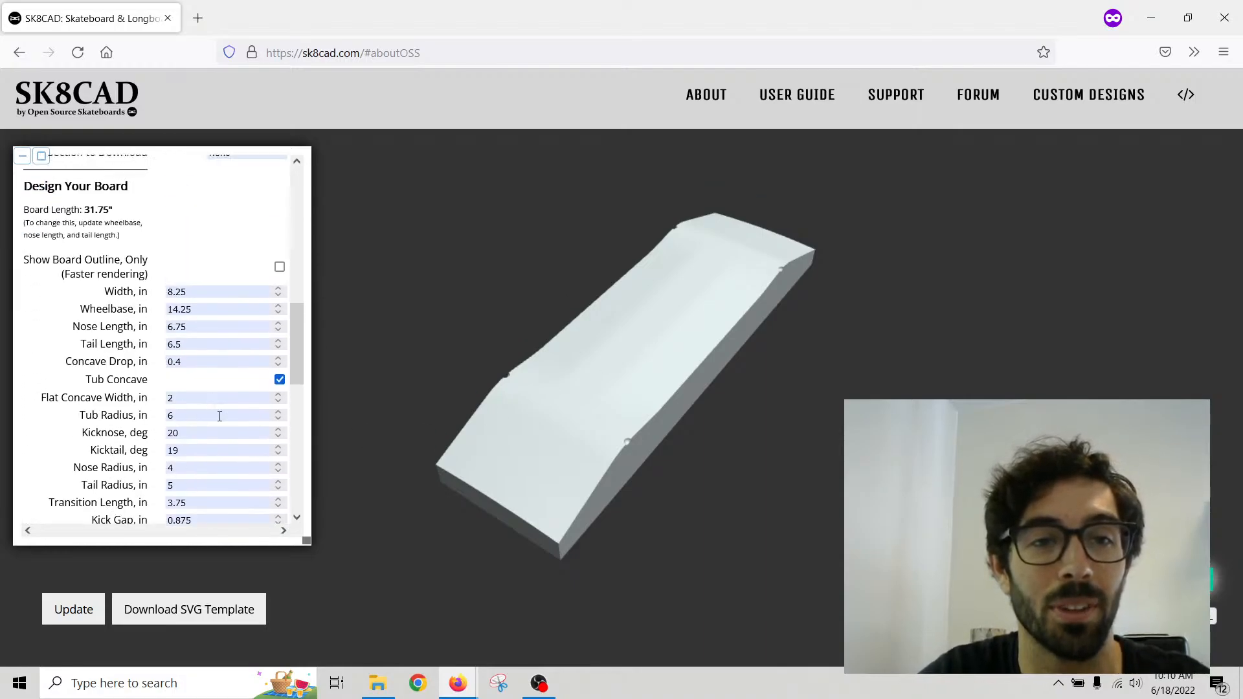
pyautogui.click(279, 379)
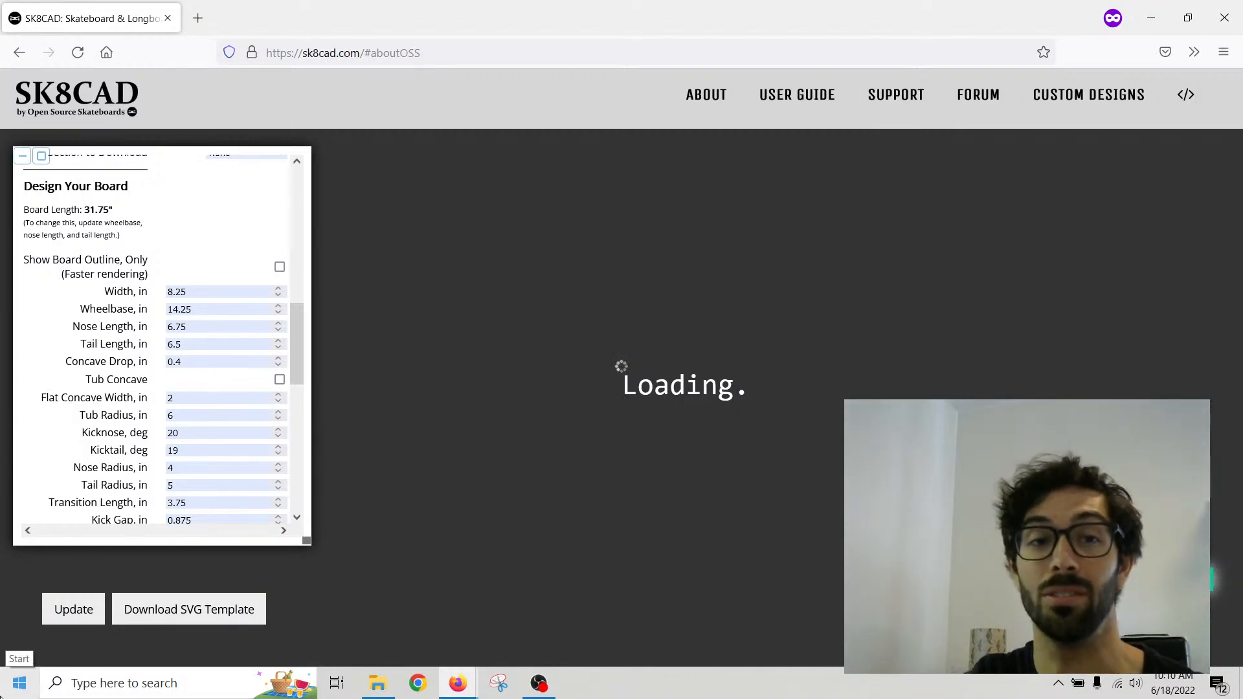
pyautogui.moveTo(526, 546); pyautogui.dragTo(553, 517)
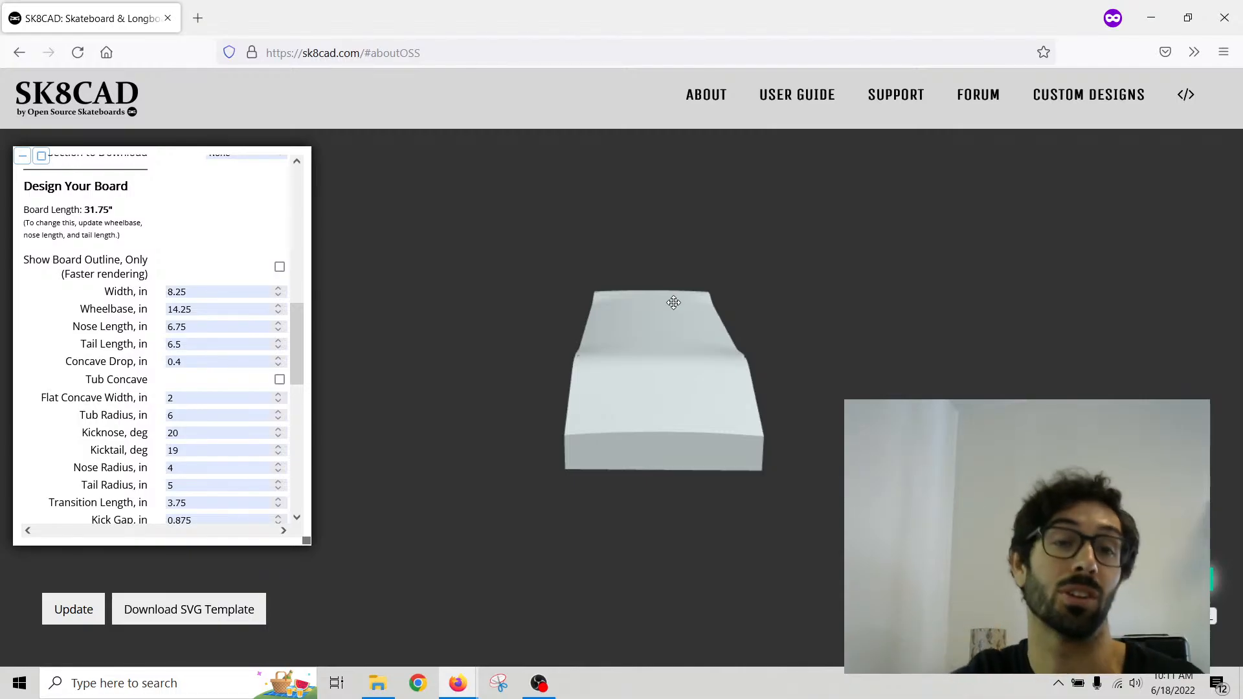
# Step: Turn Tub Concave back on and inspect the mold's concave close up and at an angle
pyautogui.click(279, 379)
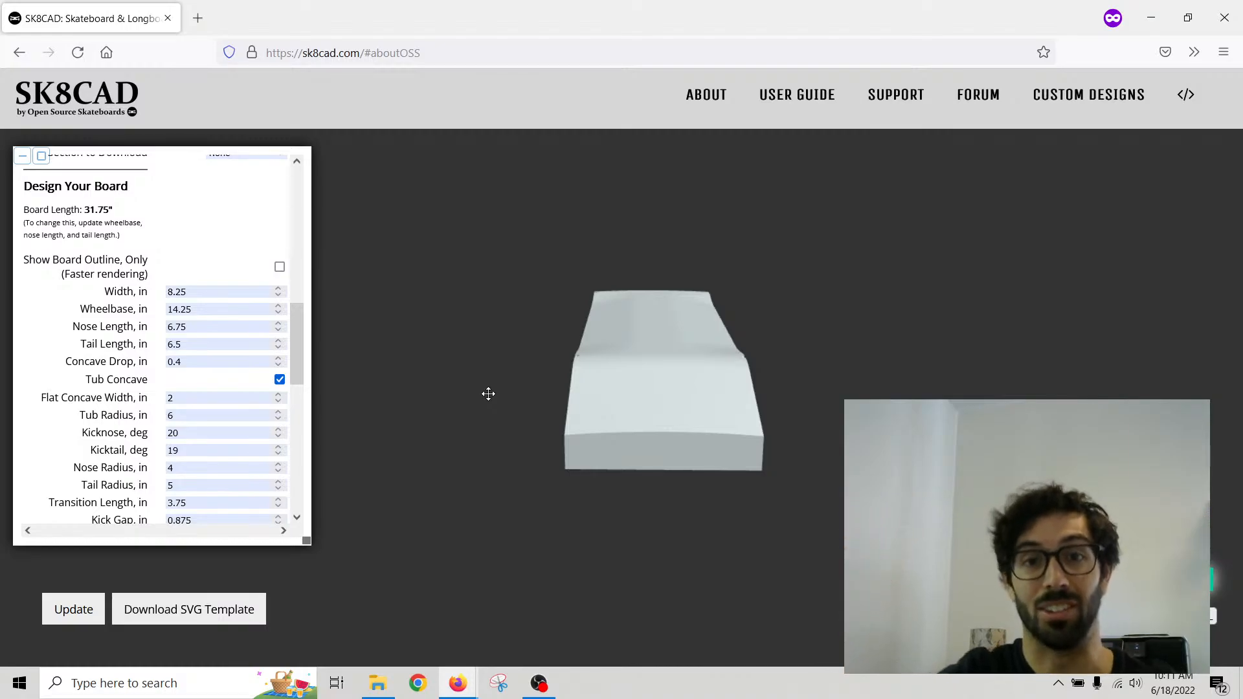
pyautogui.scroll(2, 711, 344)
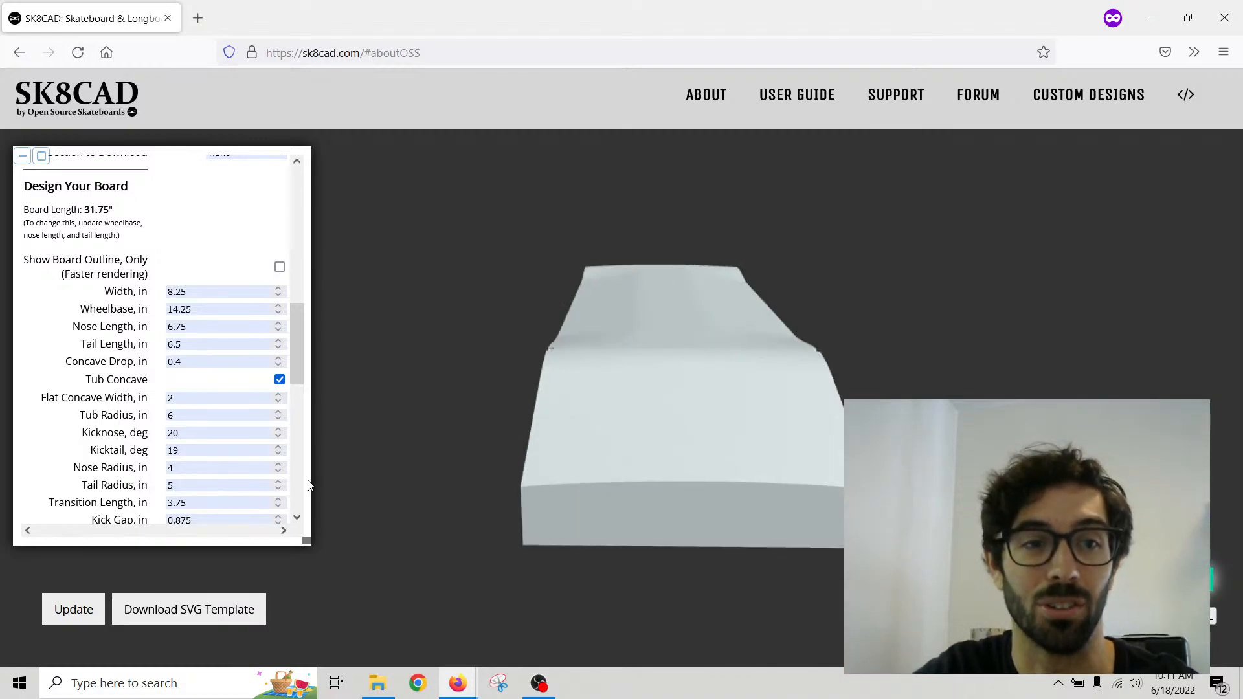
pyautogui.moveTo(649, 347); pyautogui.dragTo(623, 365)
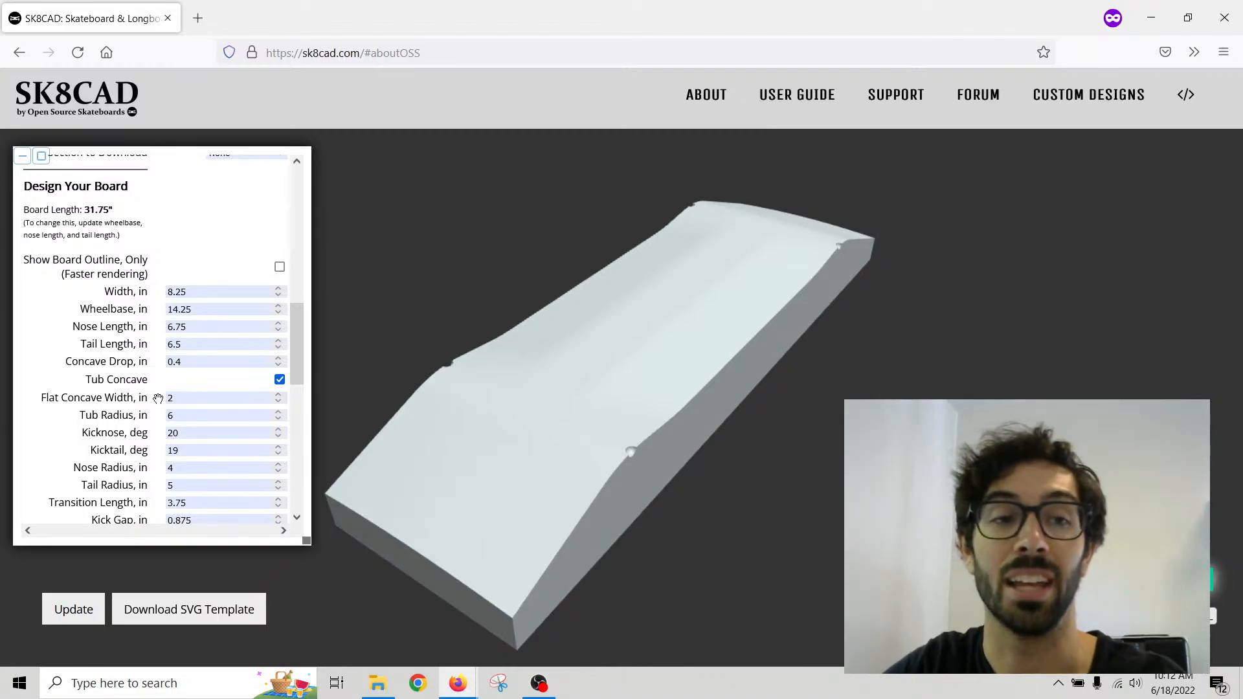
pyautogui.moveTo(519, 395); pyautogui.dragTo(546, 384)
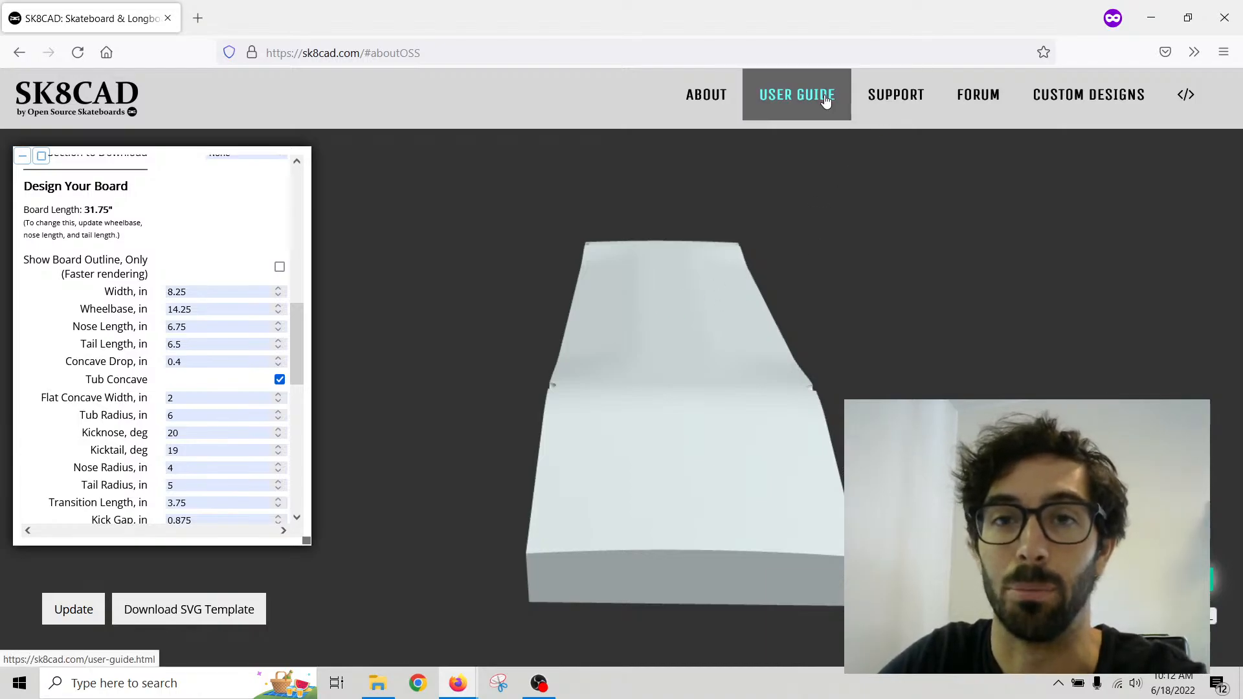
# Step: Consult the Board Specs section of the user guide for the tub radius and concave diagrams, and return to the design
pyautogui.click(797, 97)
pyautogui.scroll(-10, 663, 277)
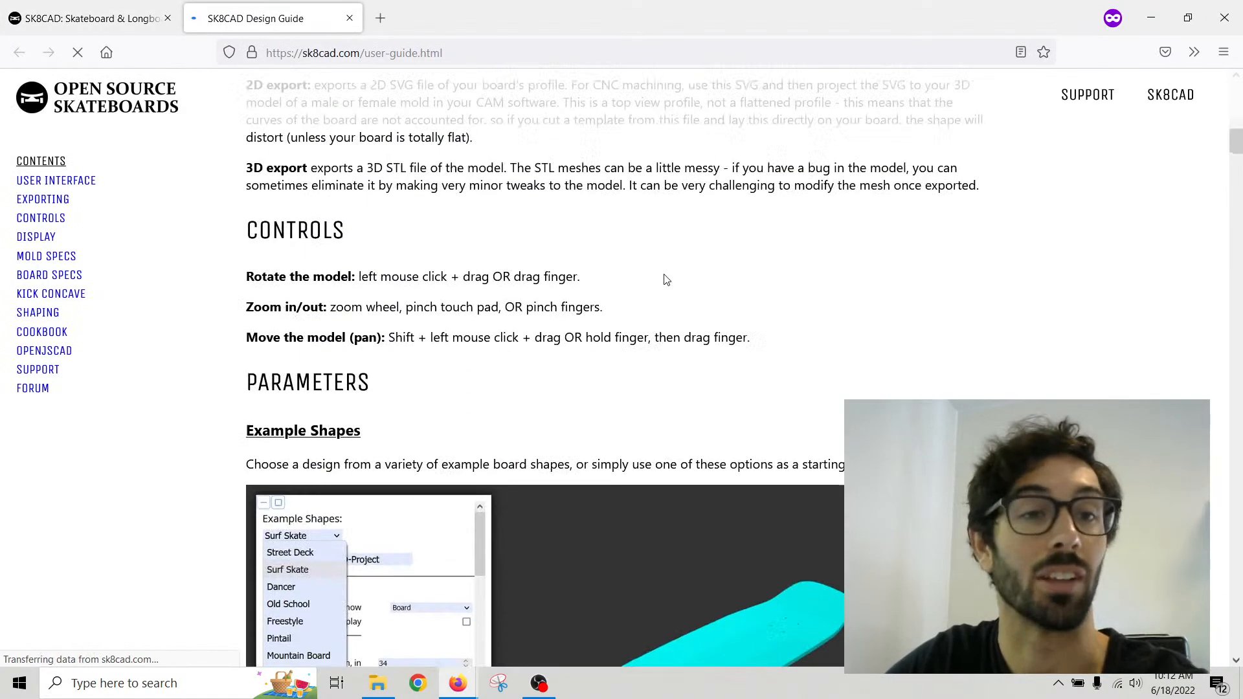
pyautogui.click(71, 276)
pyautogui.scroll(-15, 561, 329)
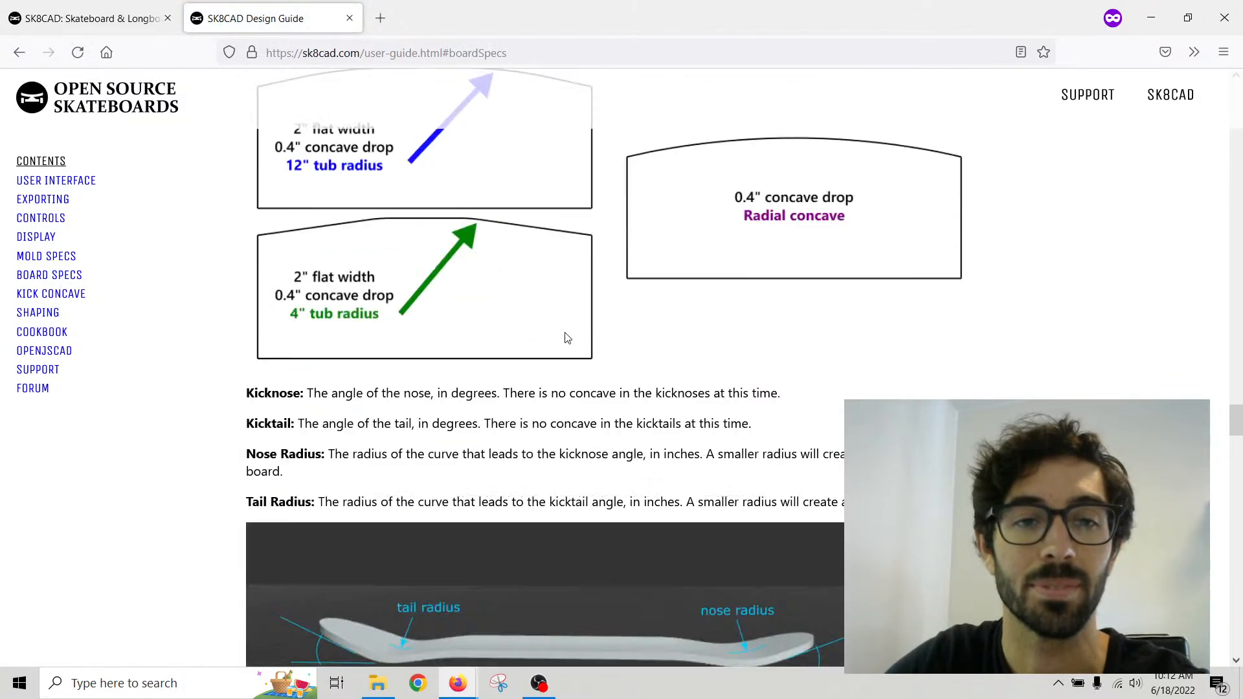
pyautogui.scroll(3, 568, 338)
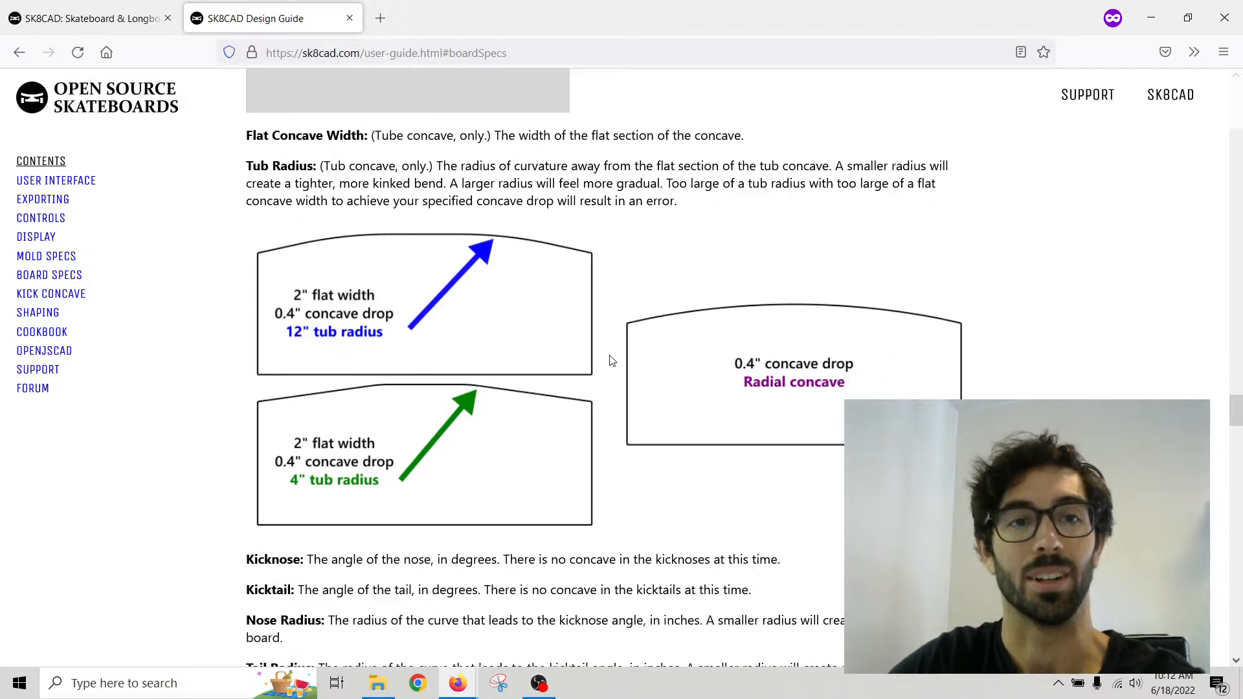
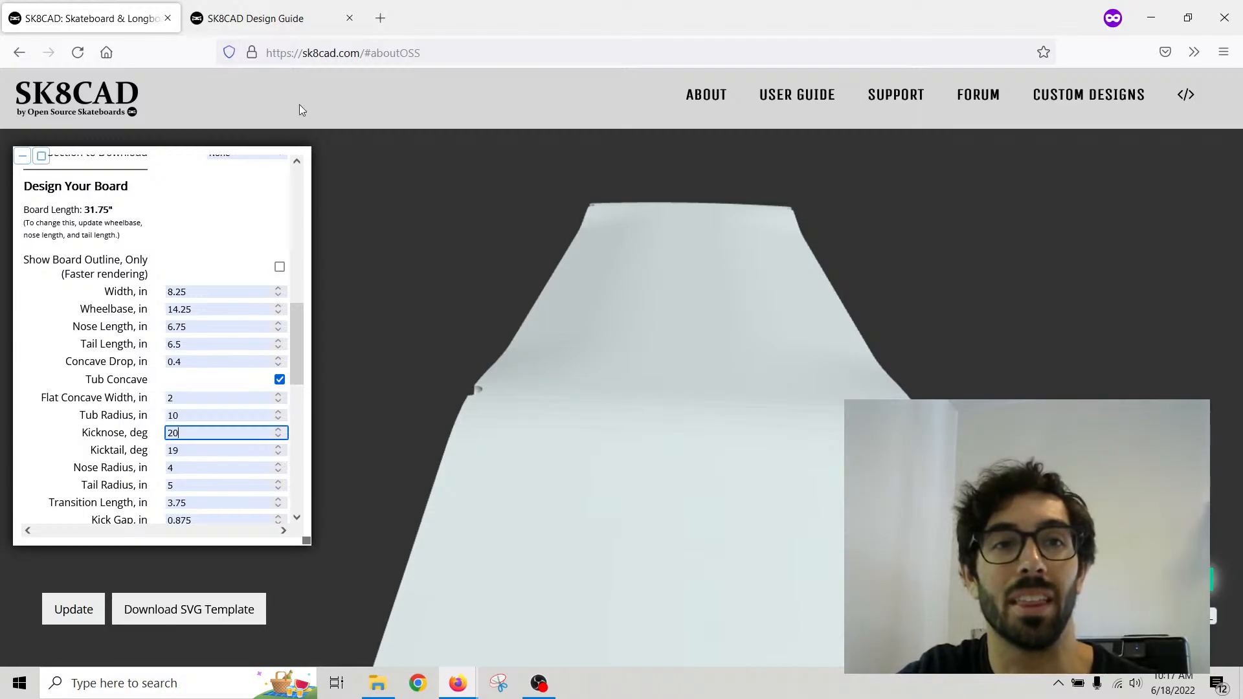
pyautogui.click(267, 18)
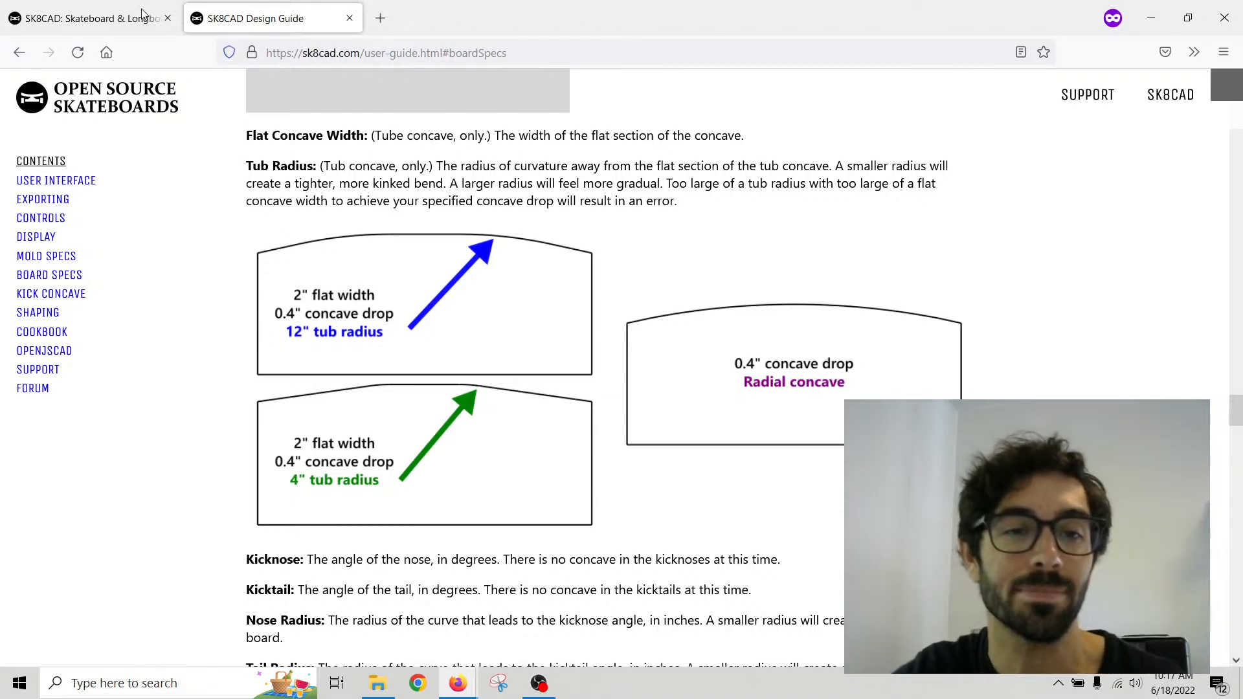
pyautogui.click(102, 5)
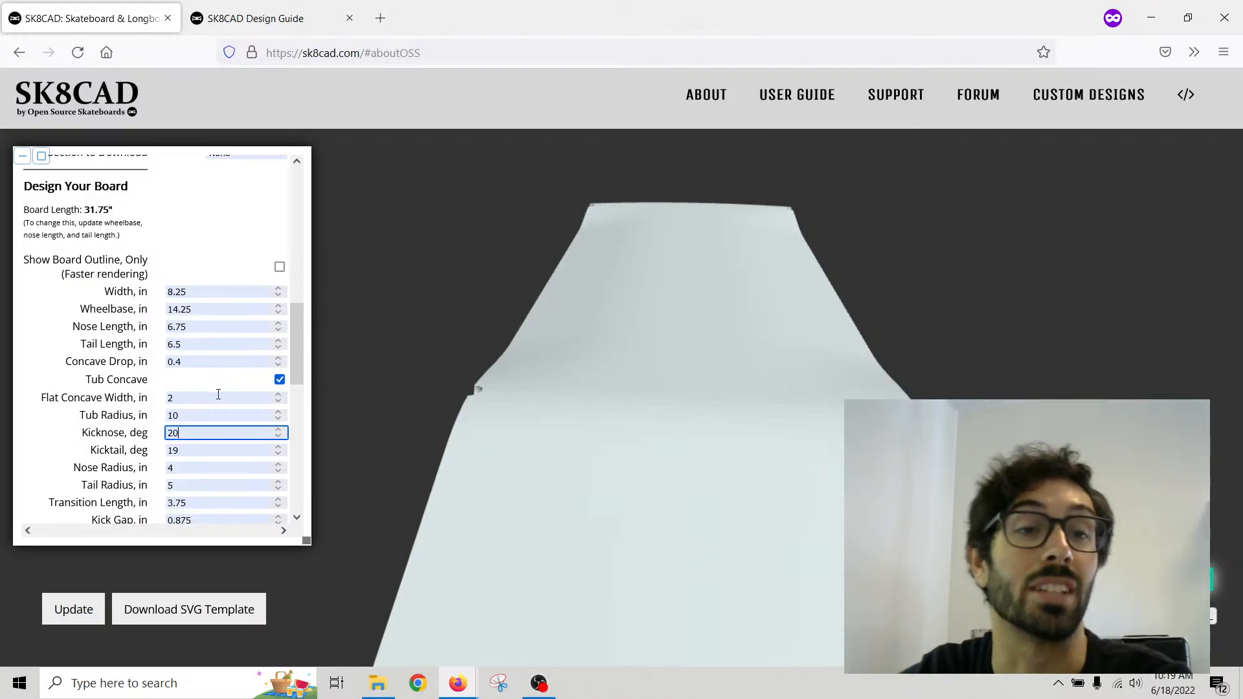
# Step: Review the Kick Concave settings and examine the curvature of the mold's kick end close up
pyautogui.scroll(-5, 117, 395)
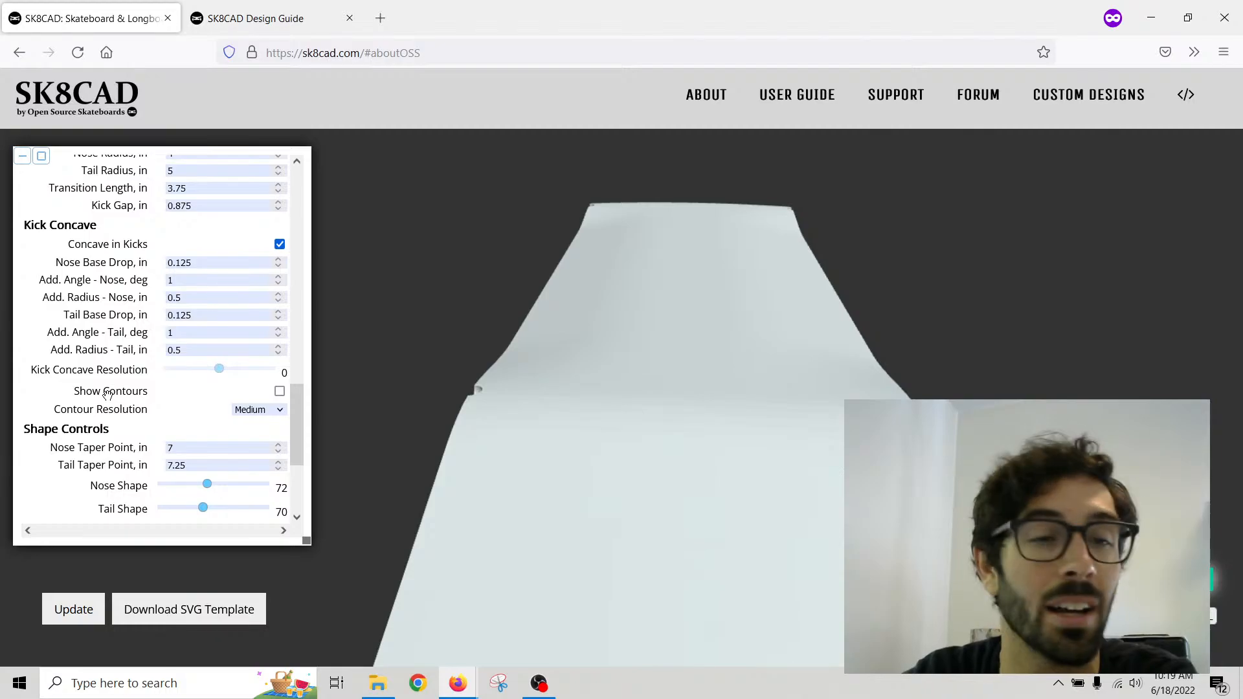
pyautogui.scroll(-2, 109, 395)
pyautogui.scroll(2, 106, 393)
pyautogui.scroll(3, 105, 393)
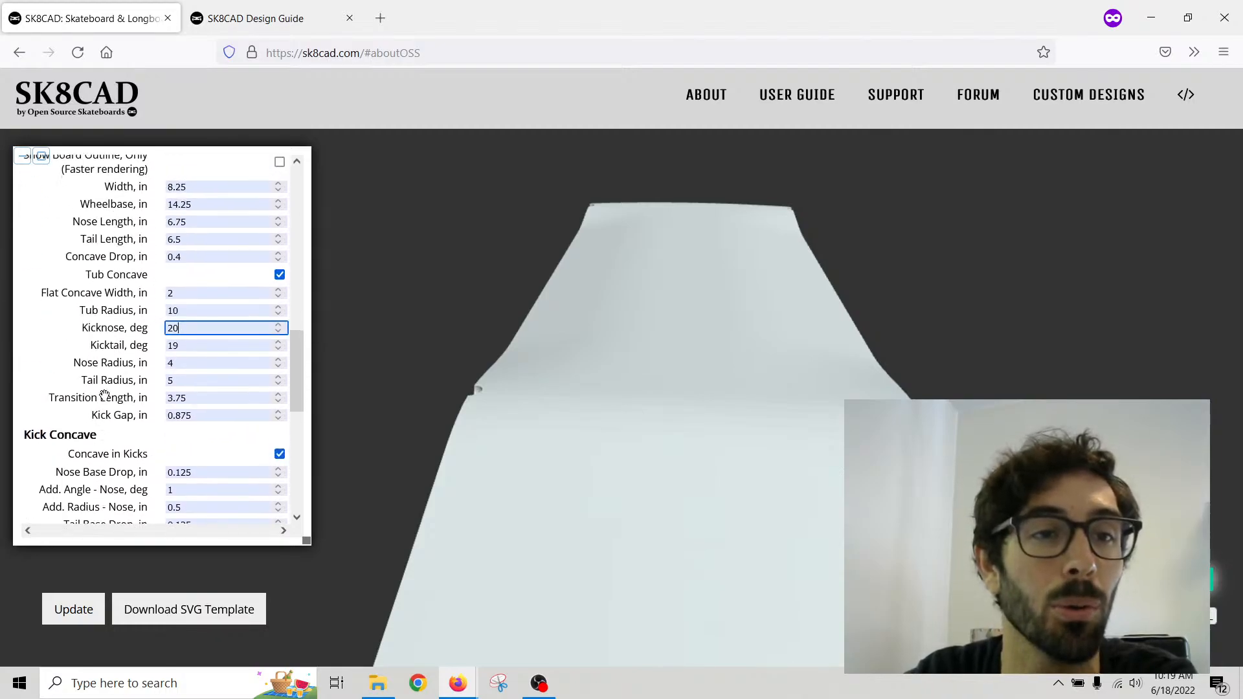
pyautogui.scroll(-3, 105, 395)
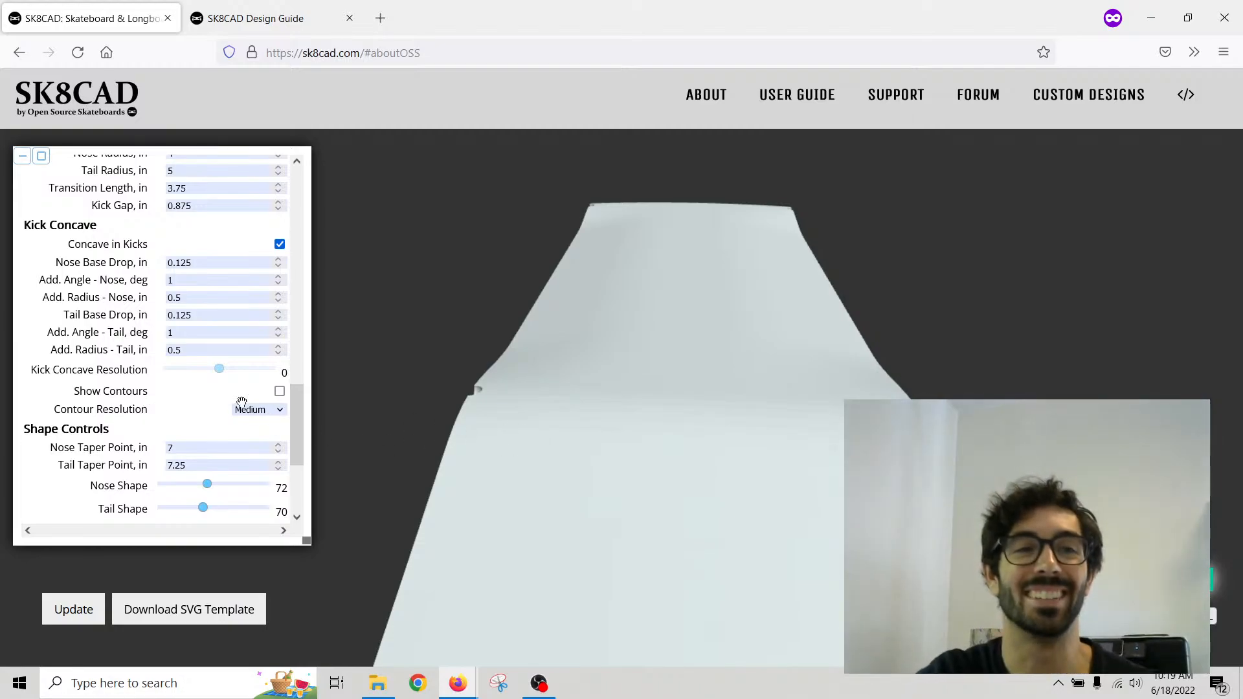
pyautogui.scroll(-3, 540, 344)
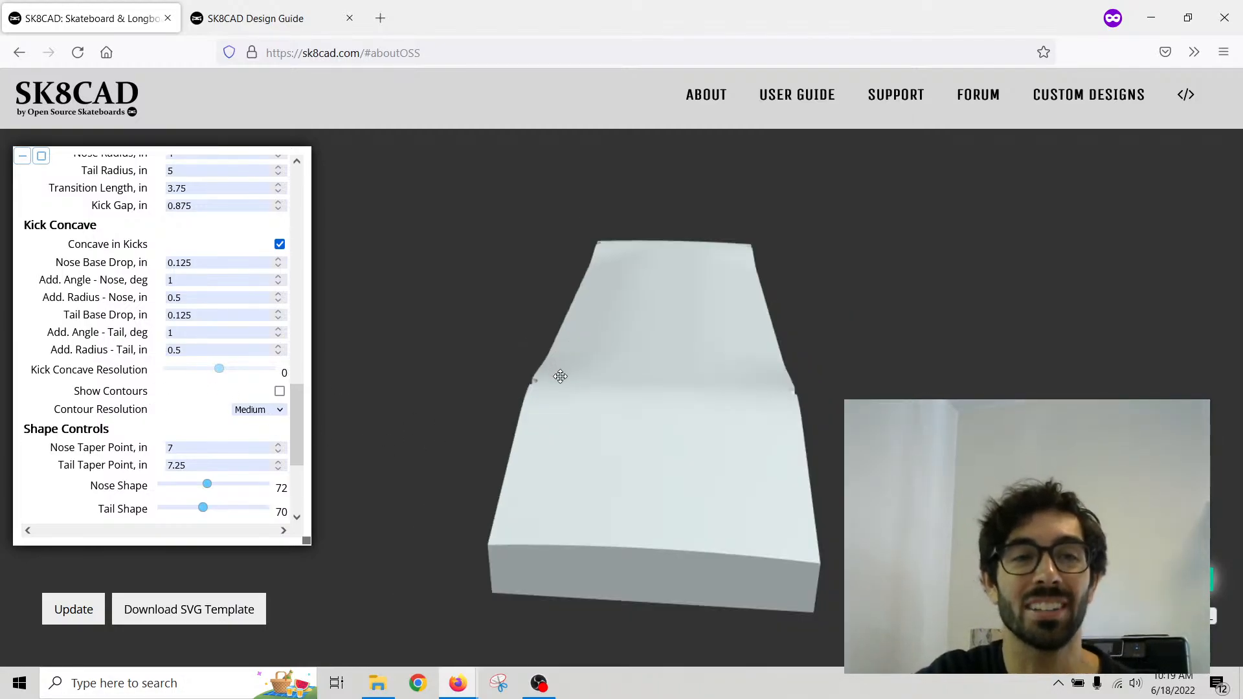
pyautogui.moveTo(702, 476); pyautogui.dragTo(641, 371)
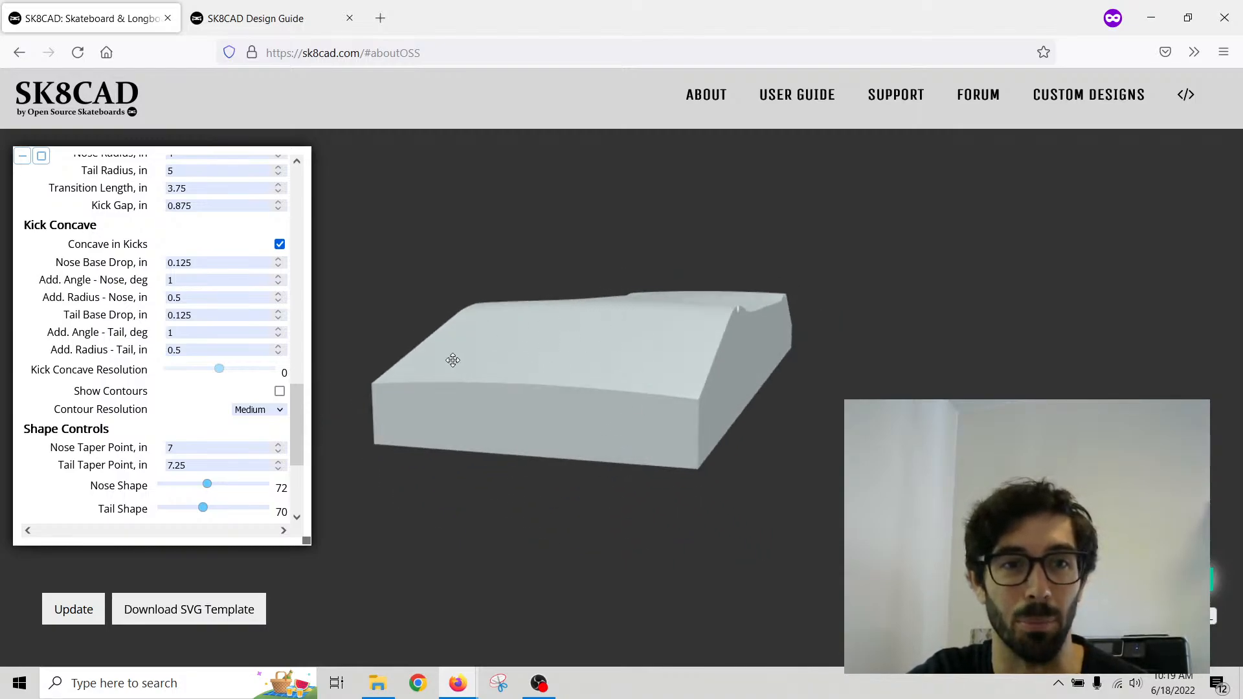
pyautogui.scroll(3, 529, 404)
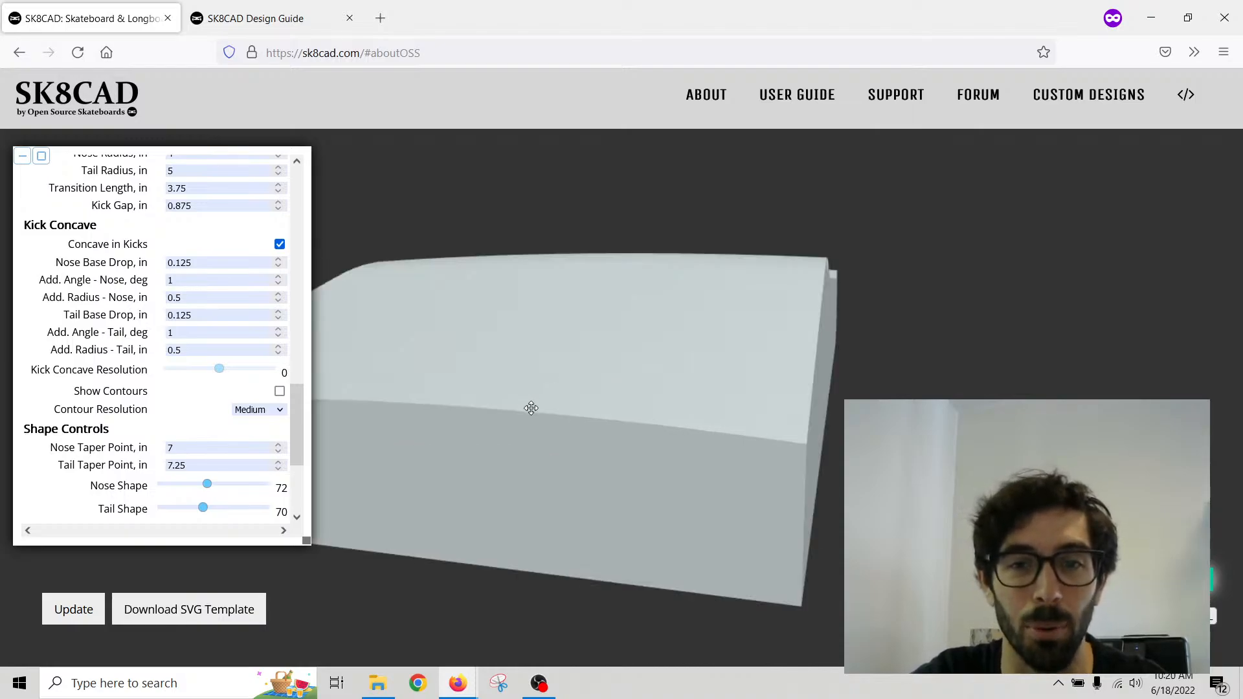
pyautogui.scroll(-3, 550, 400)
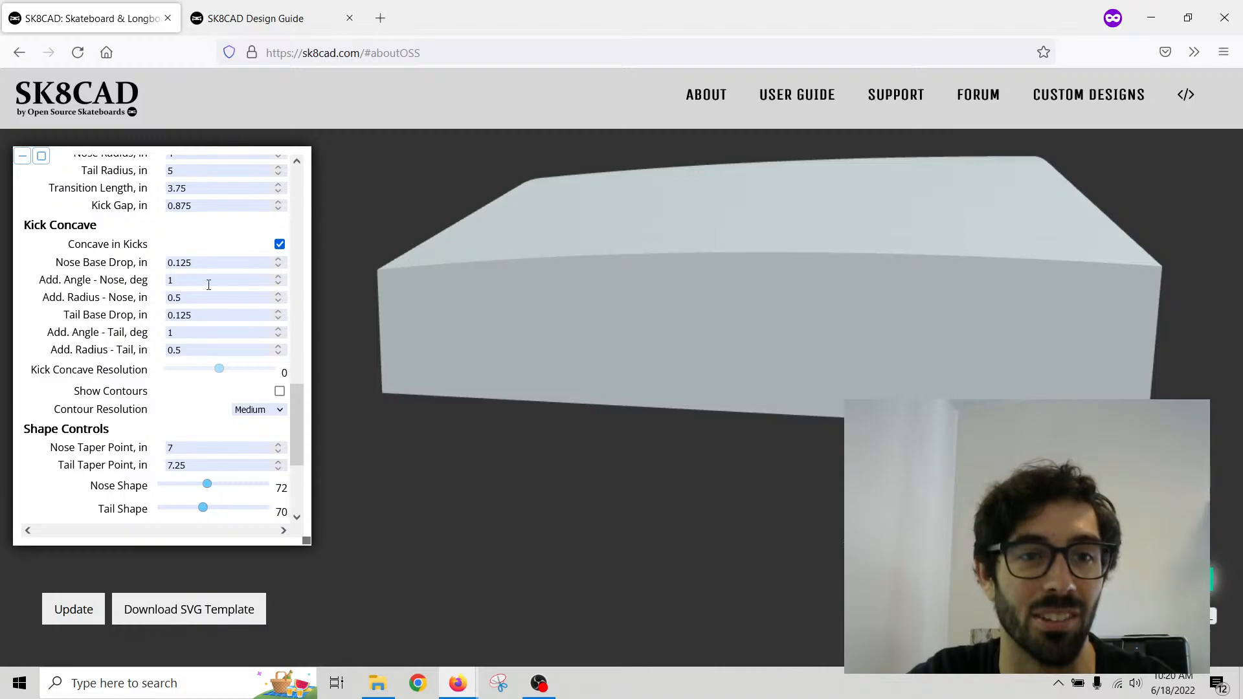
# Step: Set the additional kick concave angle to 2 degrees for both the nose and the tail
pyautogui.click(166, 279)
pyautogui.press('BackSpace')
pyautogui.write('2')
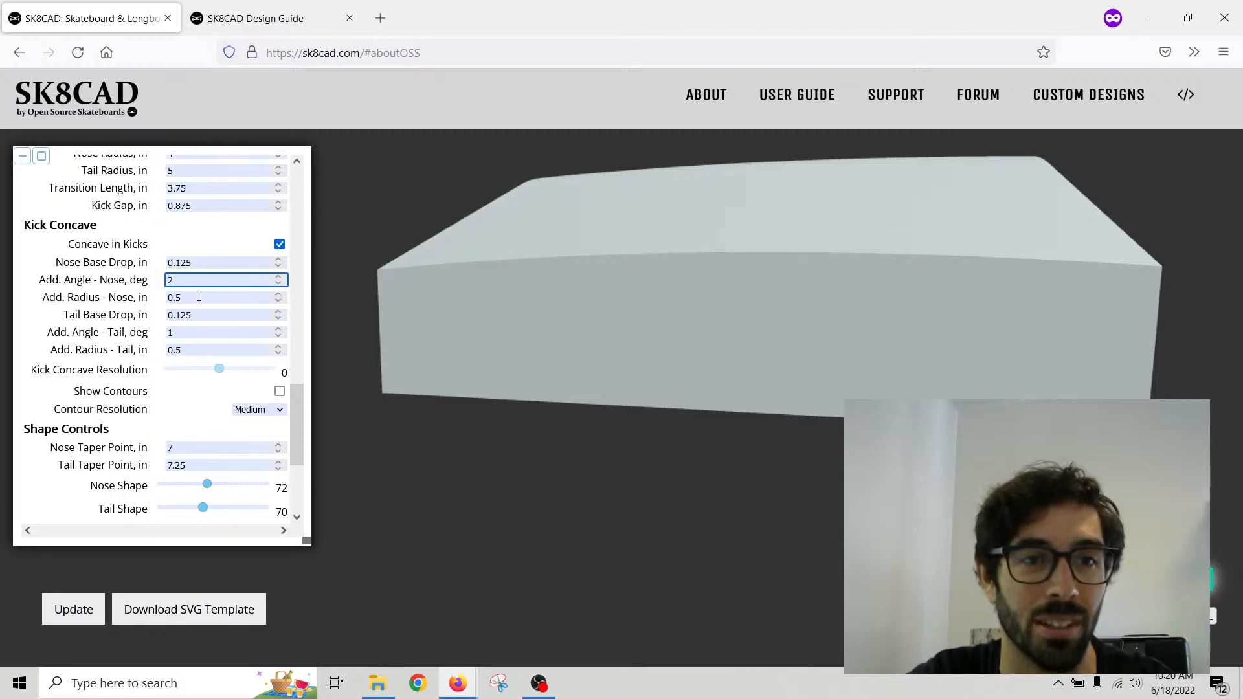
pyautogui.click(193, 331)
pyautogui.press('BackSpace')
pyautogui.write('2')
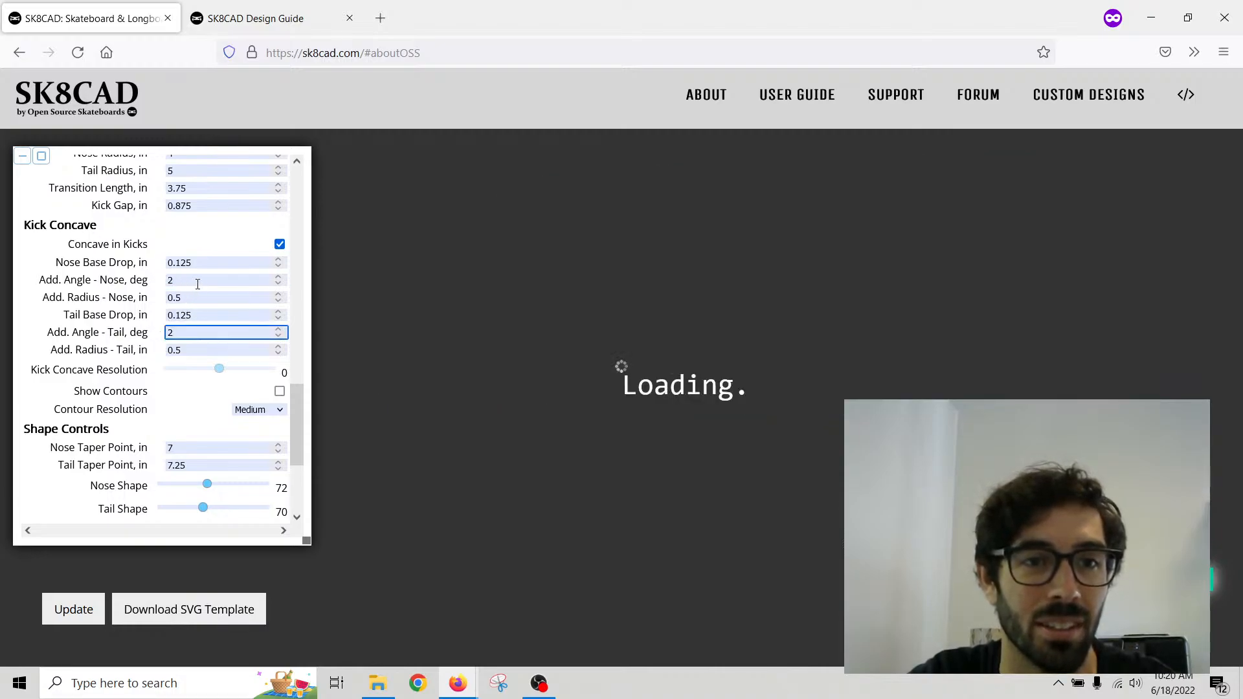
pyautogui.click(197, 282)
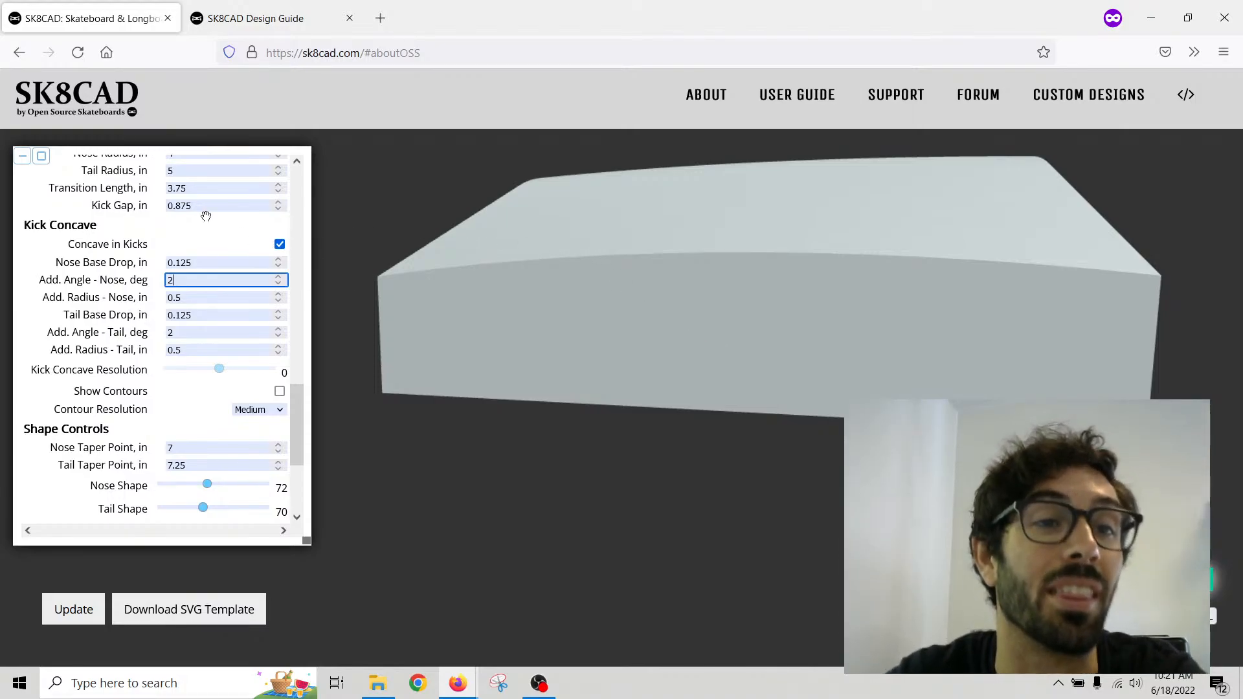
# Step: Open the nose base drop value for editing and inspect the mold's kick transition from the side
pyautogui.scroll(3, 185, 348)
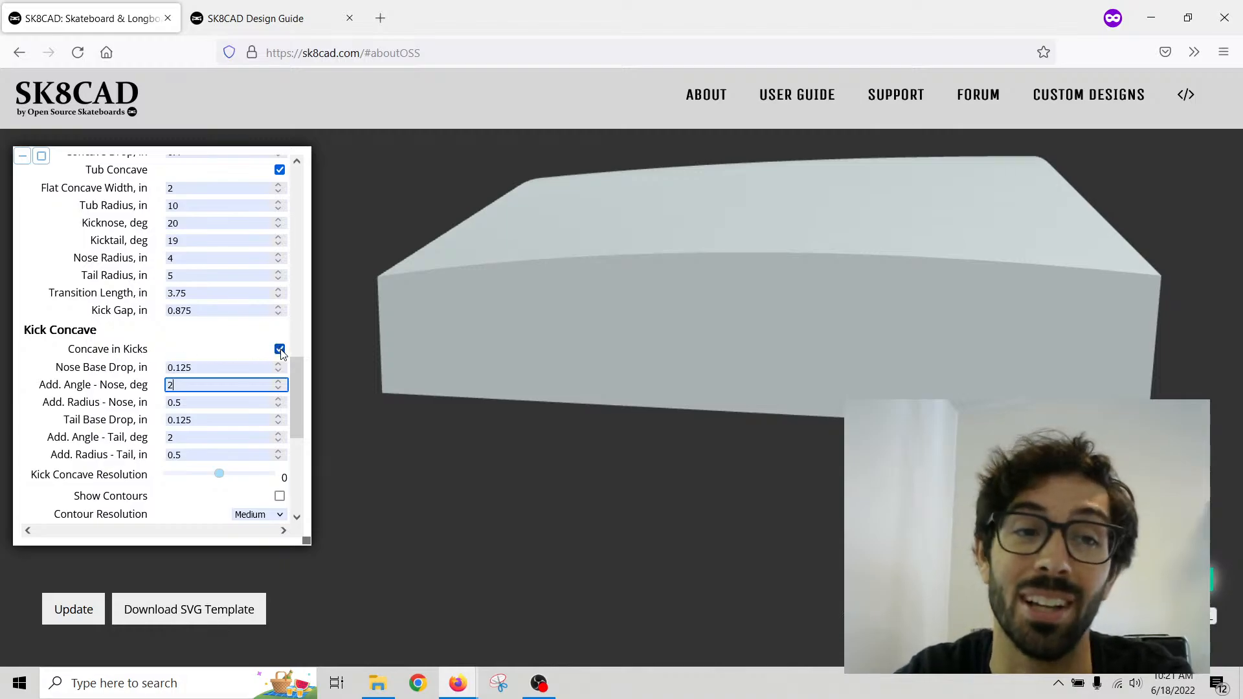
pyautogui.click(224, 368)
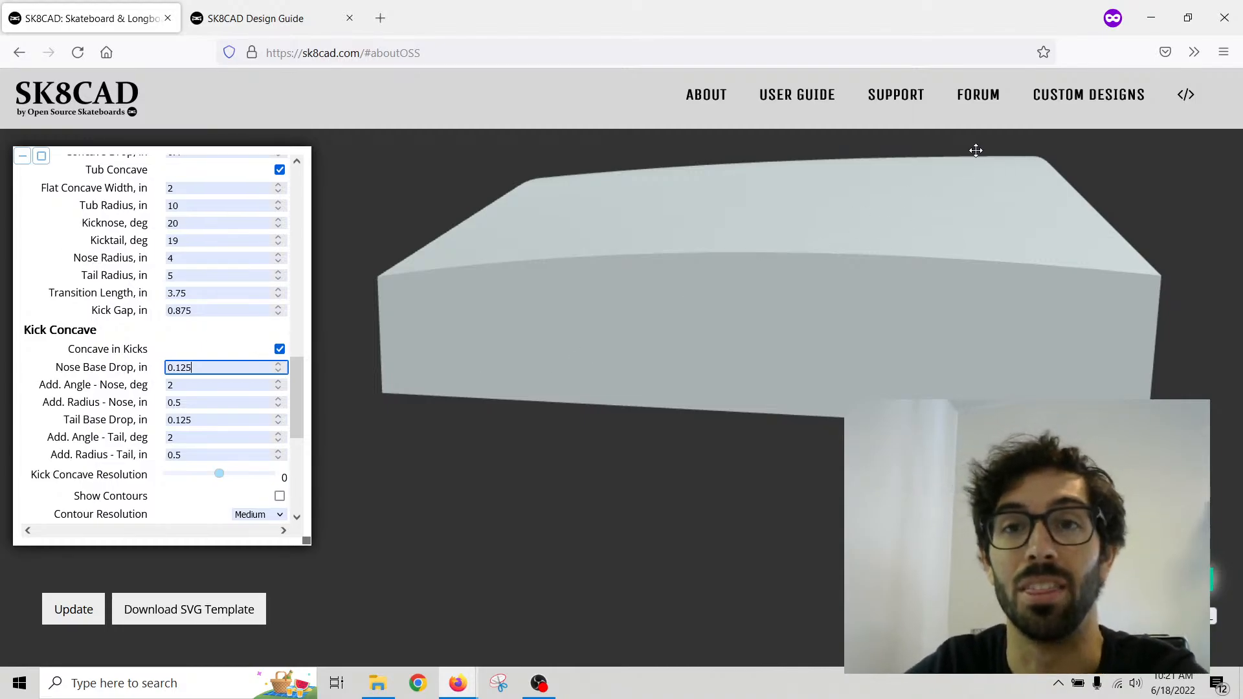
pyautogui.moveTo(919, 230); pyautogui.dragTo(890, 232)
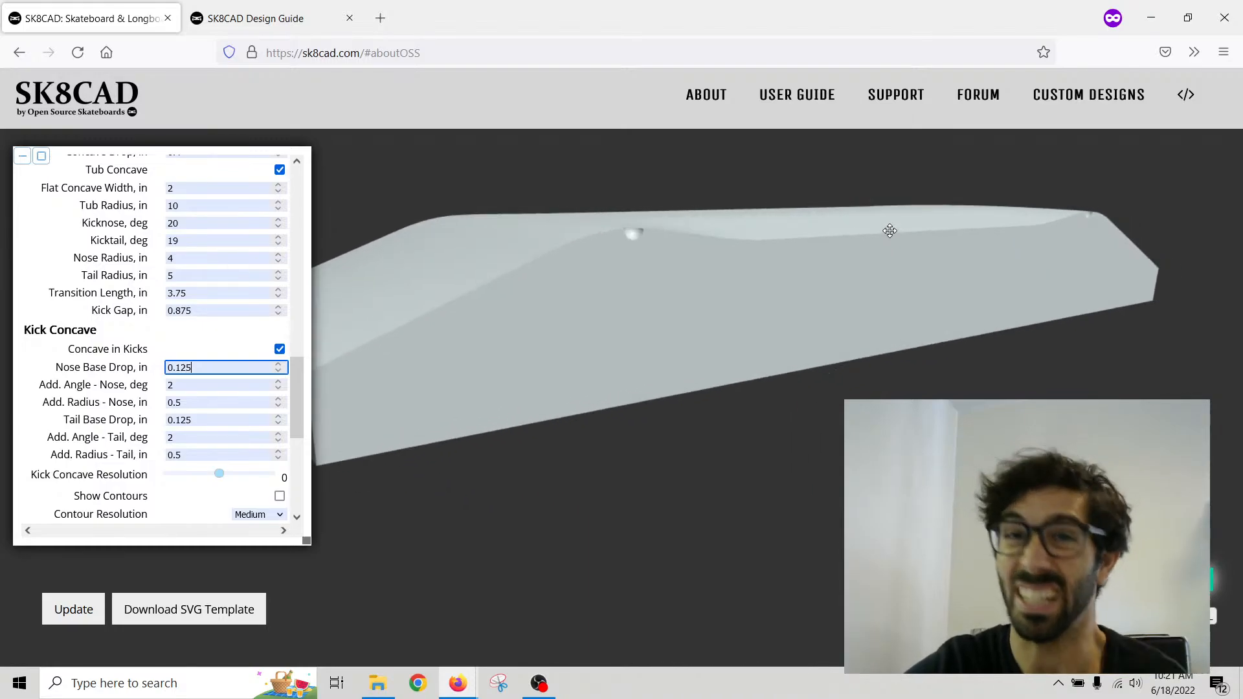
pyautogui.moveTo(776, 269); pyautogui.dragTo(751, 269)
pyautogui.moveTo(603, 289)
pyautogui.mouseDown()
pyautogui.moveTo(620, 288)
pyautogui.moveTo(613, 280)
pyautogui.mouseUp()
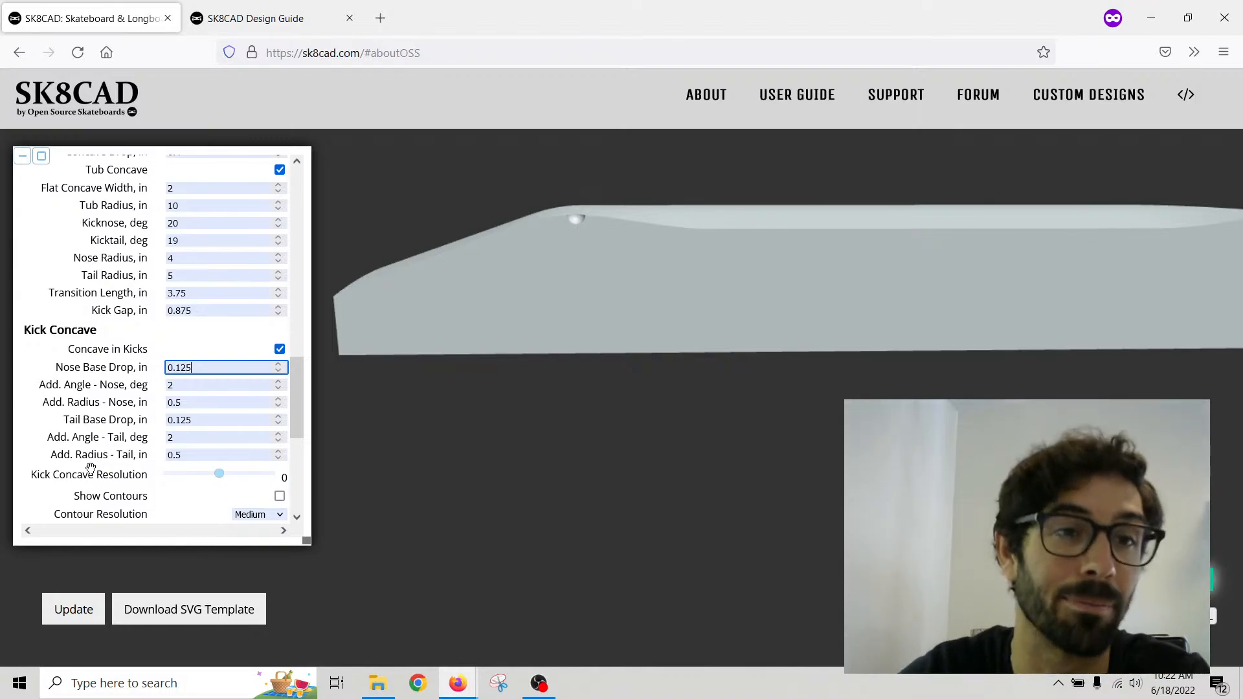
# Step: Try a base drop of 0.5 in for both the nose and the tail, and inspect the mold's side profile
pyautogui.click(278, 365)
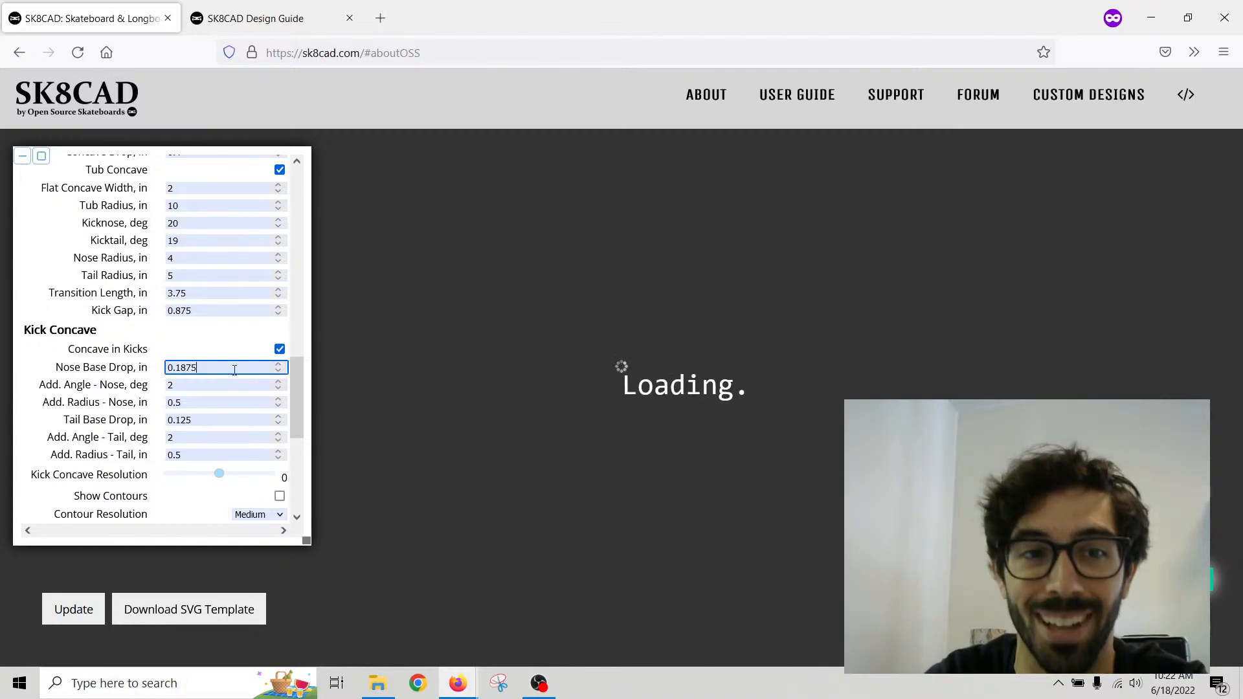
pyautogui.moveTo(197, 368); pyautogui.dragTo(176, 373)
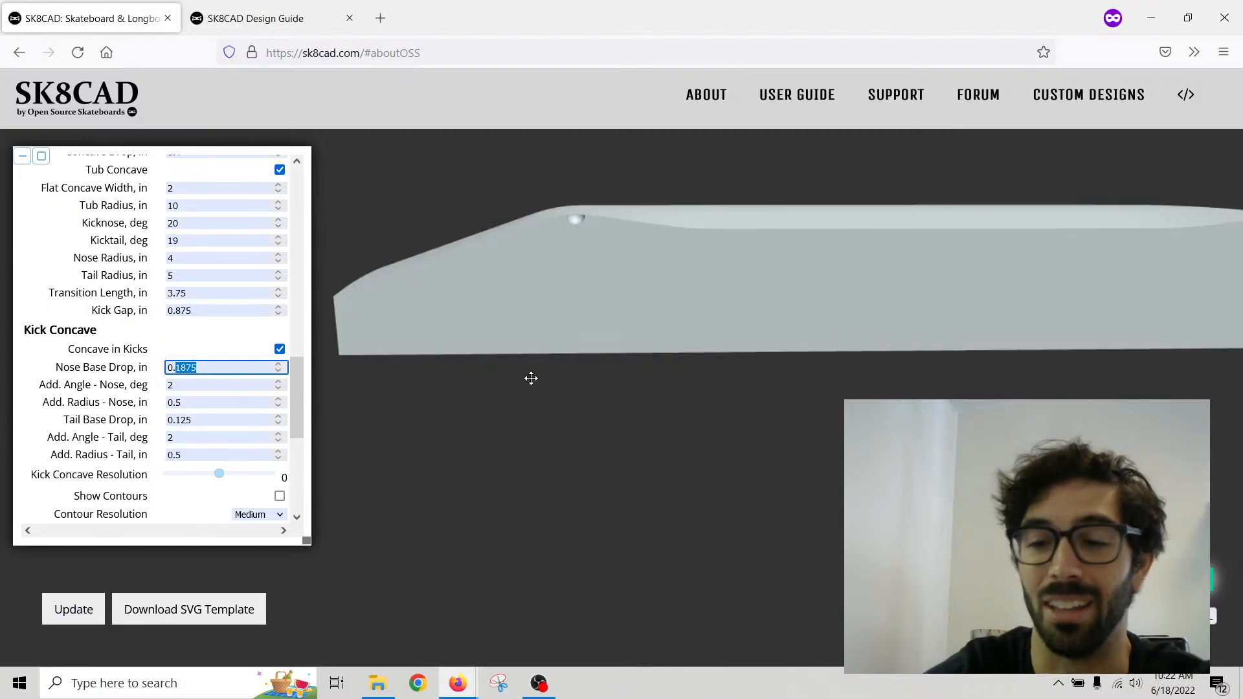
pyautogui.write('5')
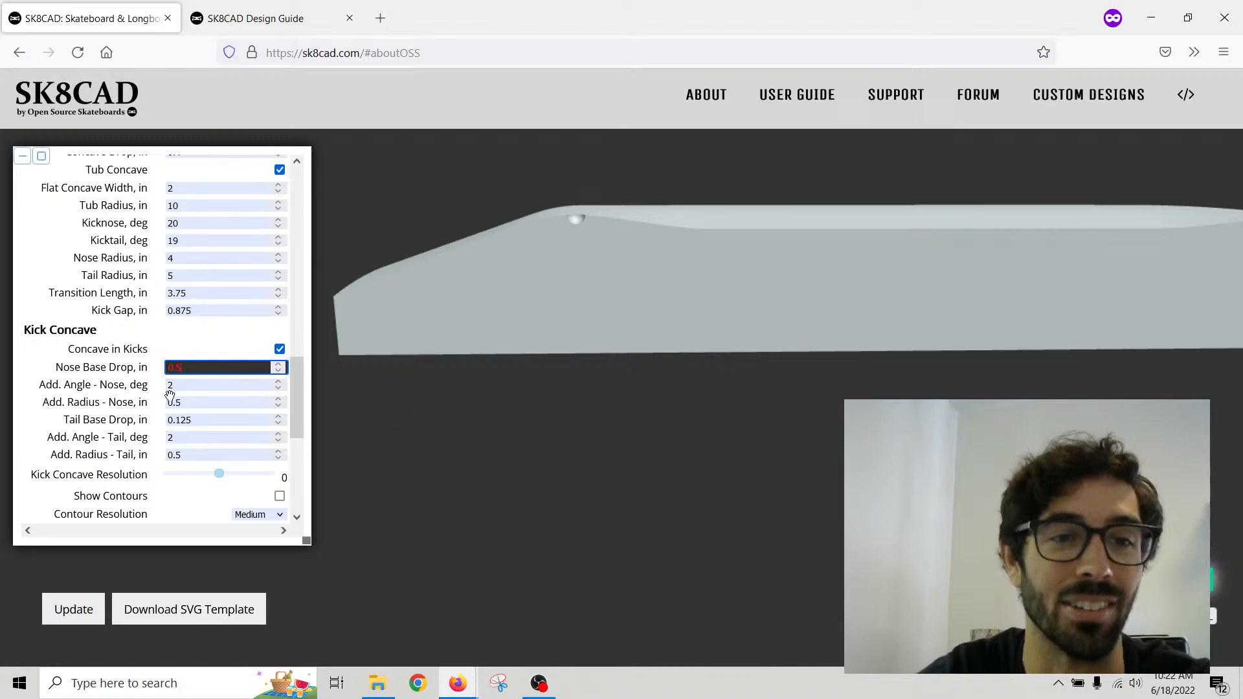
pyautogui.moveTo(202, 420); pyautogui.dragTo(173, 422)
pyautogui.write('5')
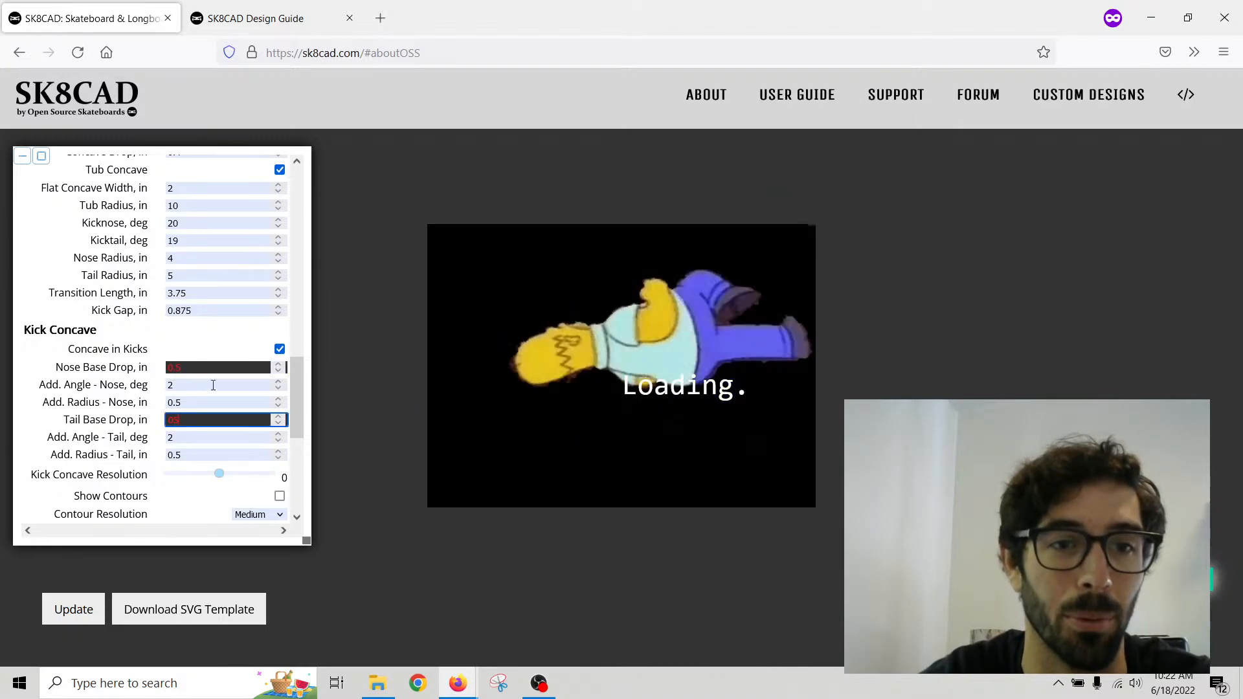
pyautogui.click(217, 373)
pyautogui.click(184, 420)
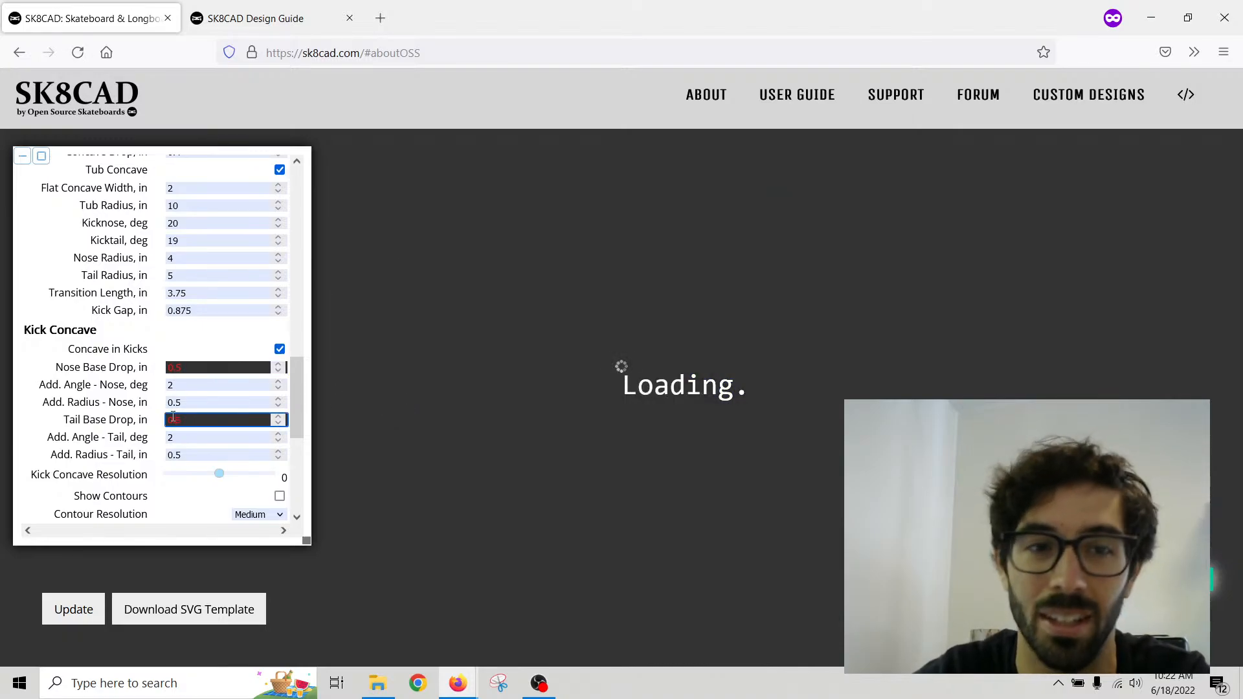
pyautogui.click(207, 367)
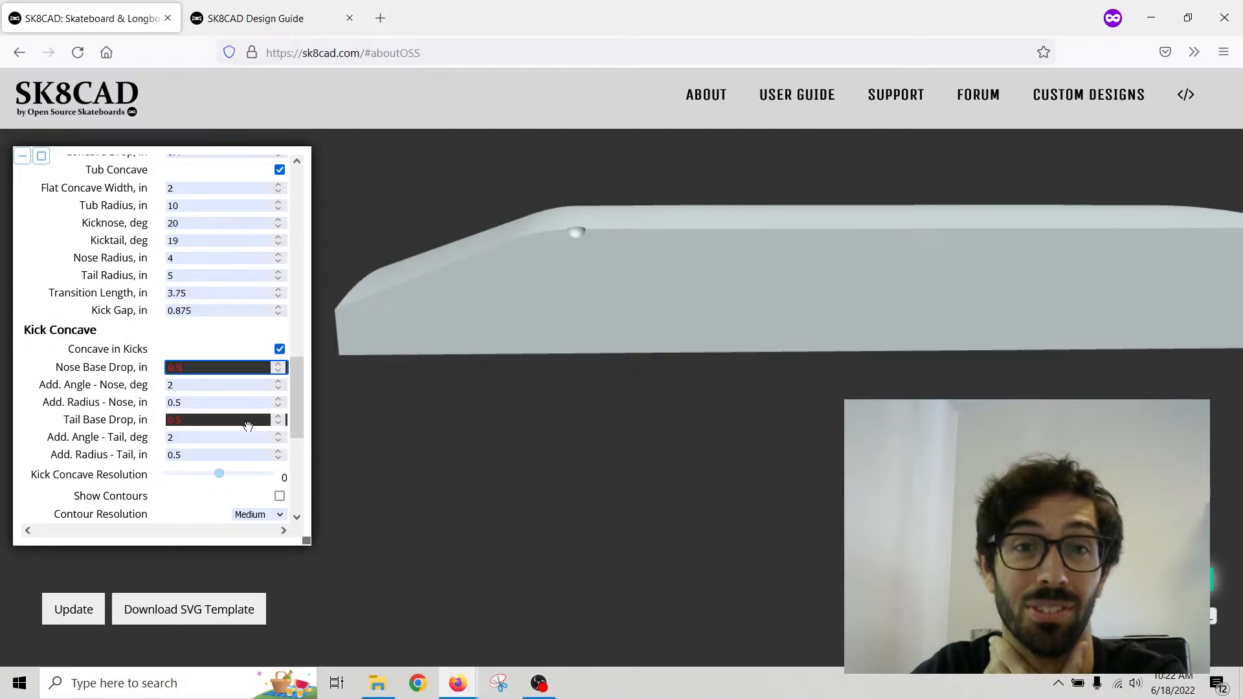
pyautogui.moveTo(611, 417); pyautogui.dragTo(612, 410)
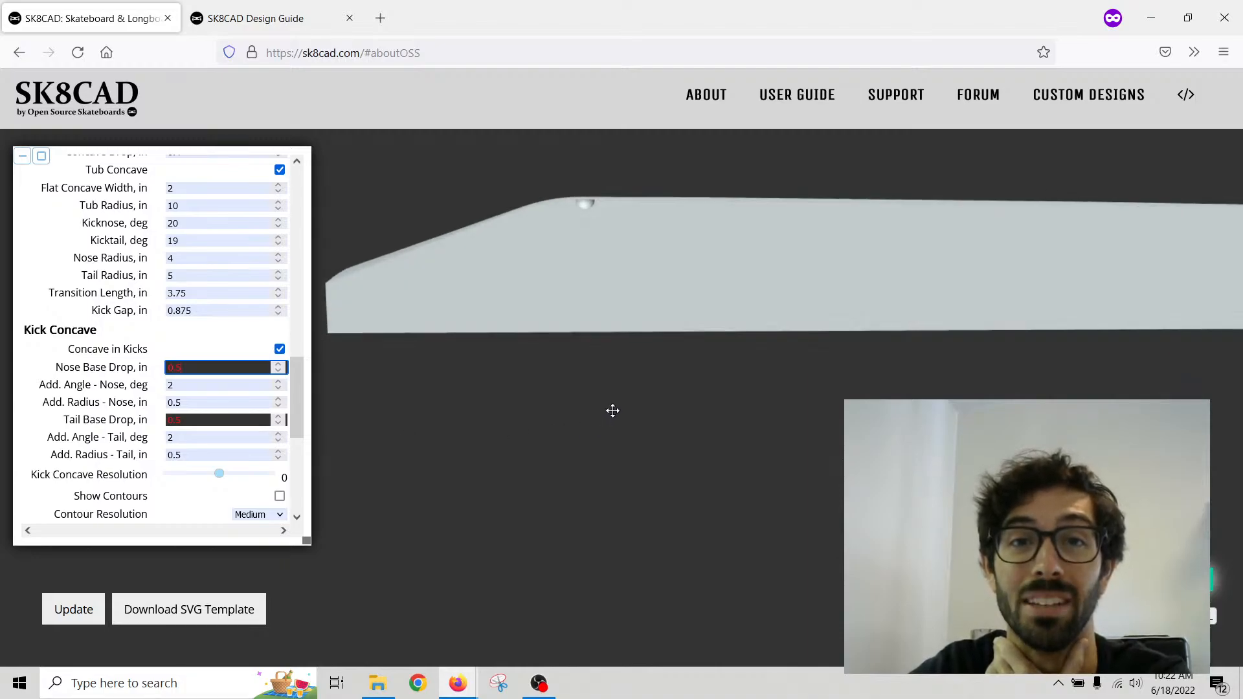
pyautogui.scroll(-3, 605, 412)
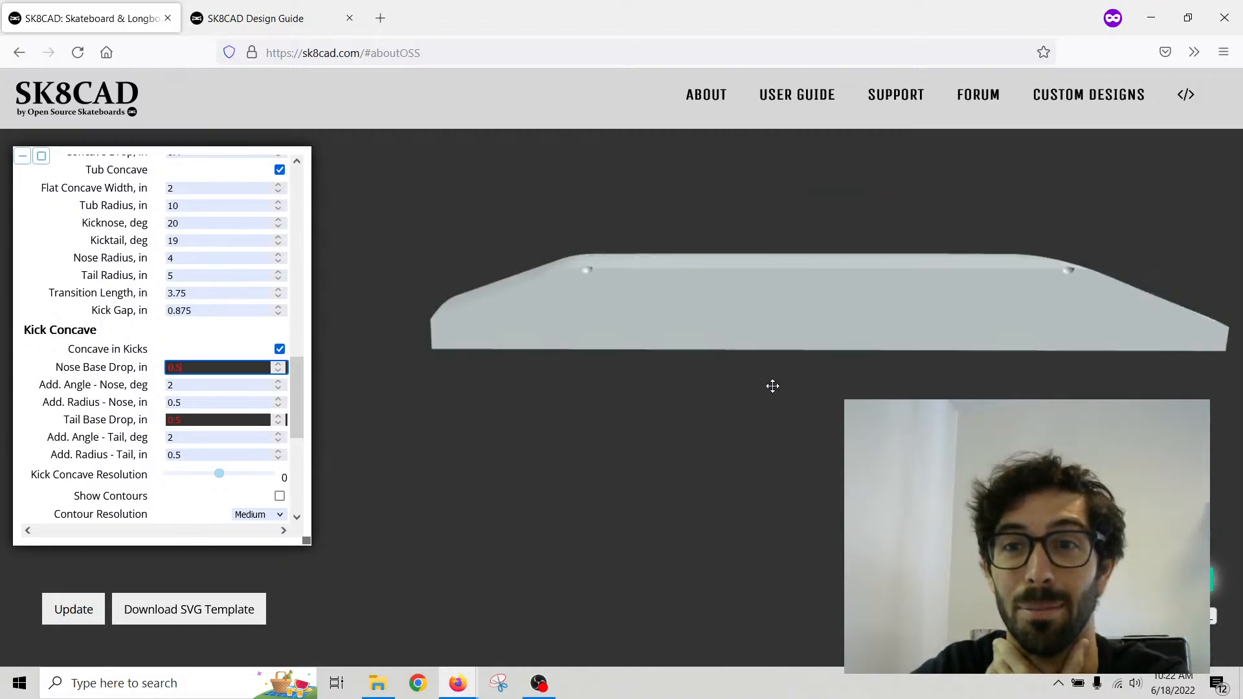
pyautogui.moveTo(772, 386); pyautogui.dragTo(762, 350)
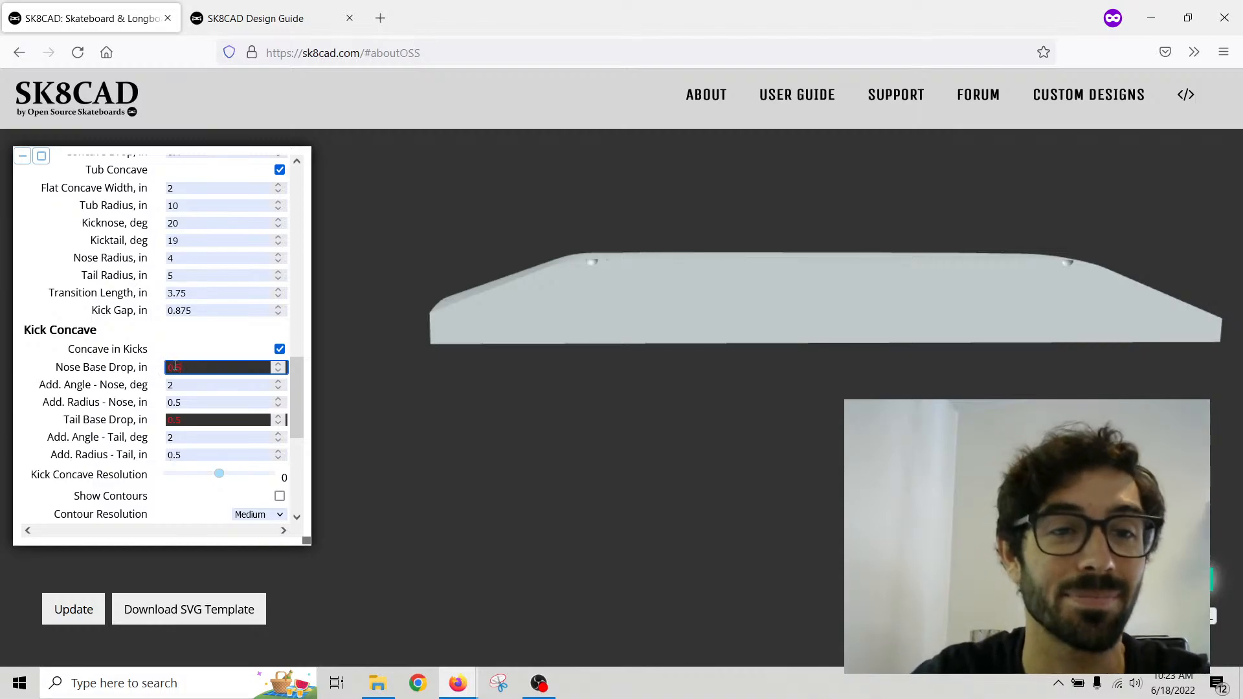
# Step: Set the base drop to 0.1 in for both the nose and the tail
pyautogui.moveTo(175, 367); pyautogui.dragTo(188, 367)
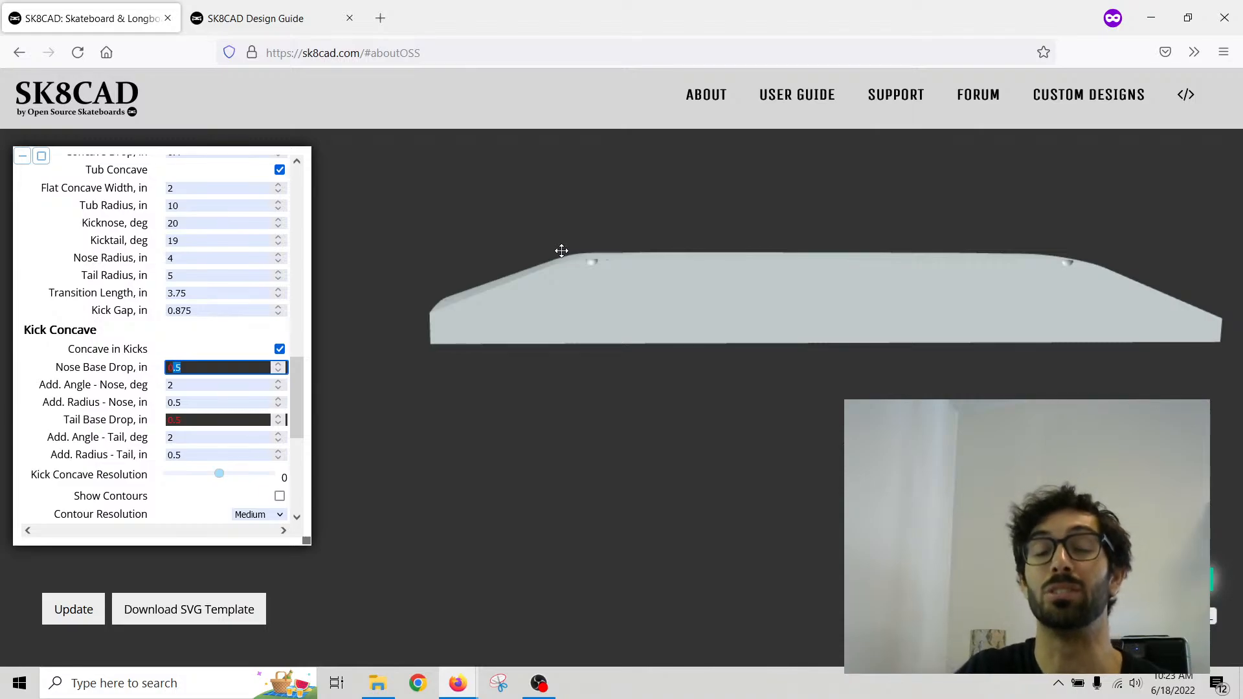
pyautogui.scroll(2, 738, 288)
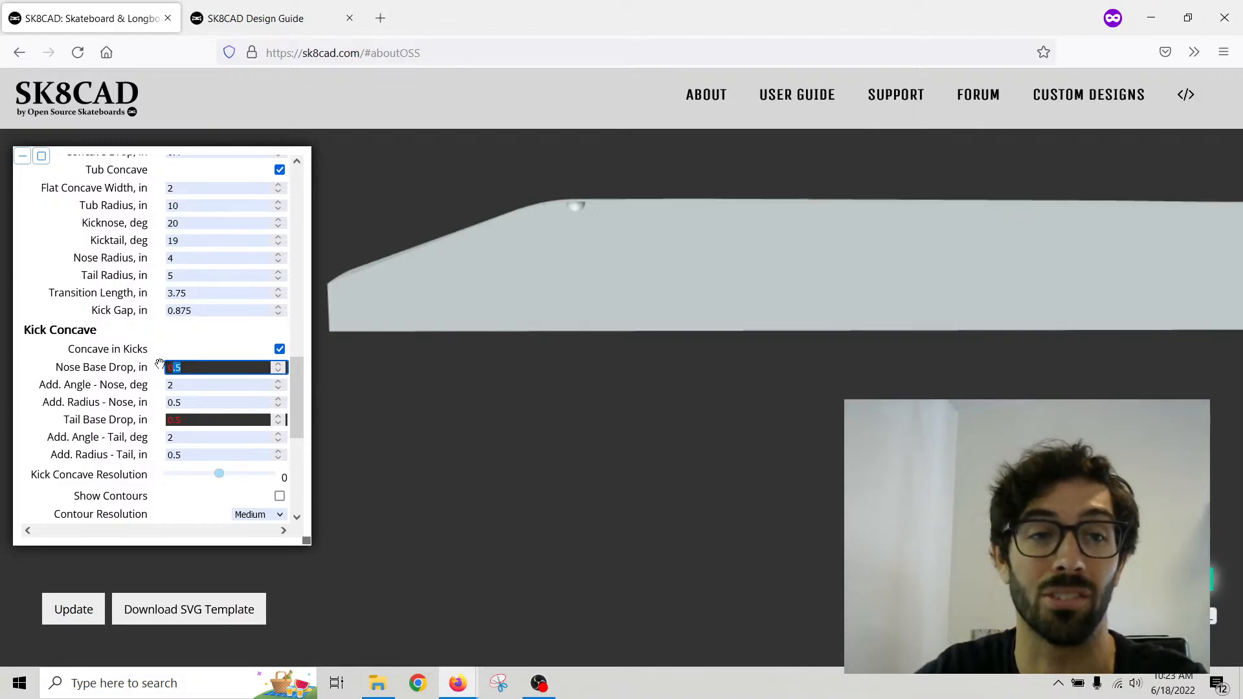
pyautogui.write('.1')
pyautogui.press('Tab')
pyautogui.press('Tab')
pyautogui.press('Tab')
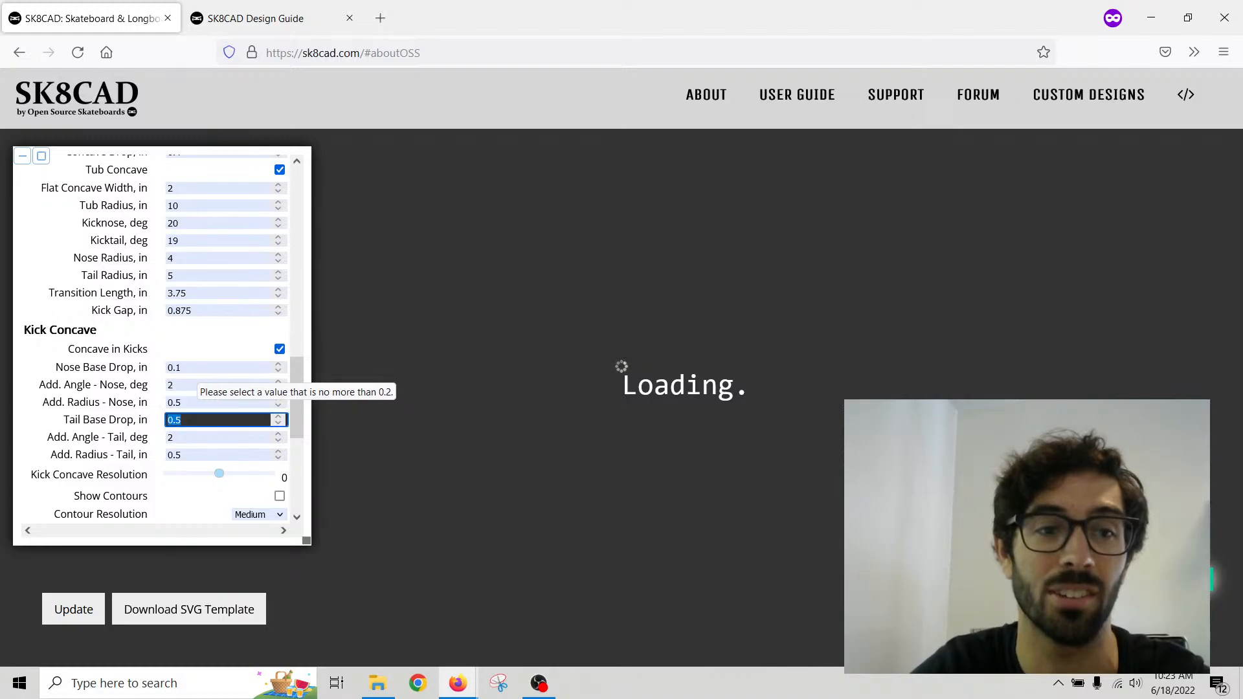
pyautogui.write('.1')
pyautogui.press('Tab')
pyautogui.click(203, 367)
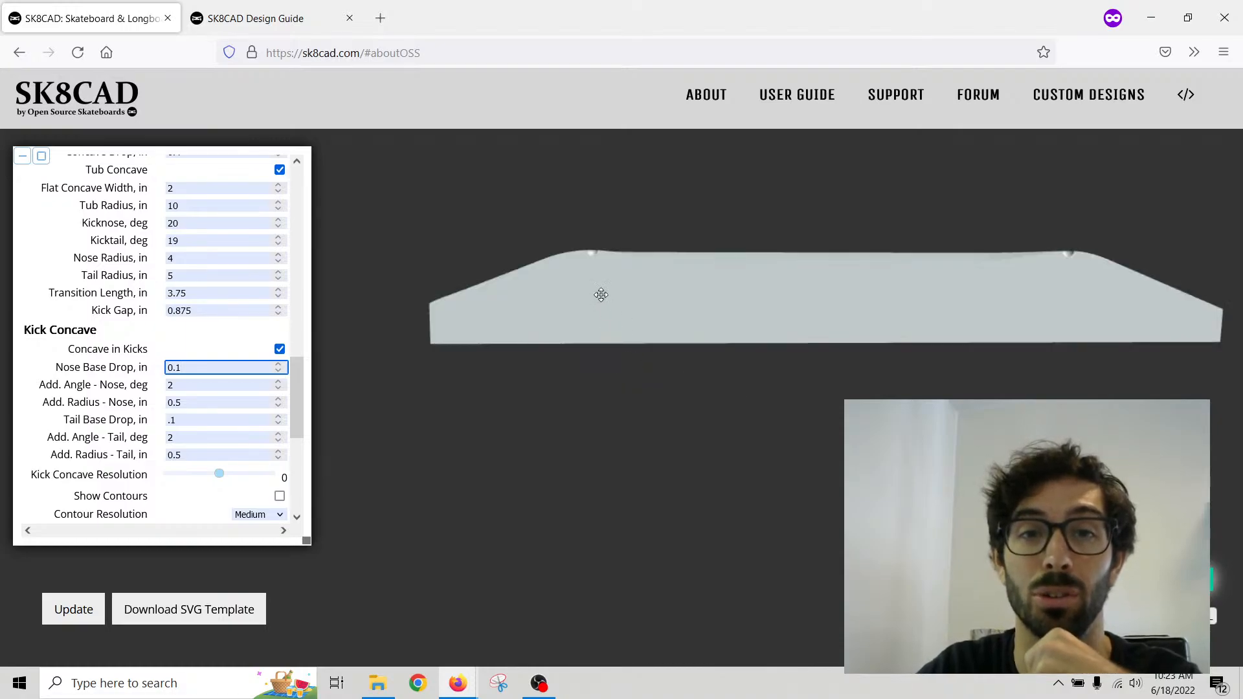
# Step: Examine the mold's nose kick from the side and the end, relating the additional nose angle to the kicknose angle
pyautogui.moveTo(612, 227); pyautogui.dragTo(586, 273)
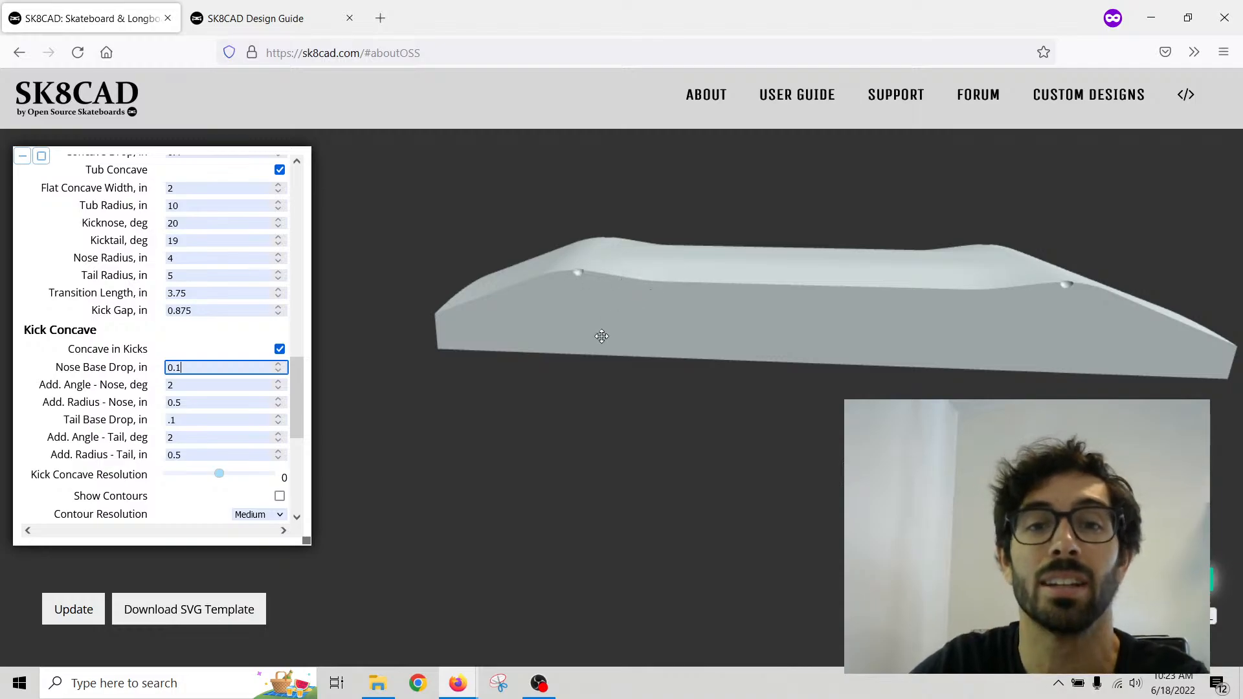
pyautogui.scroll(2, 619, 262)
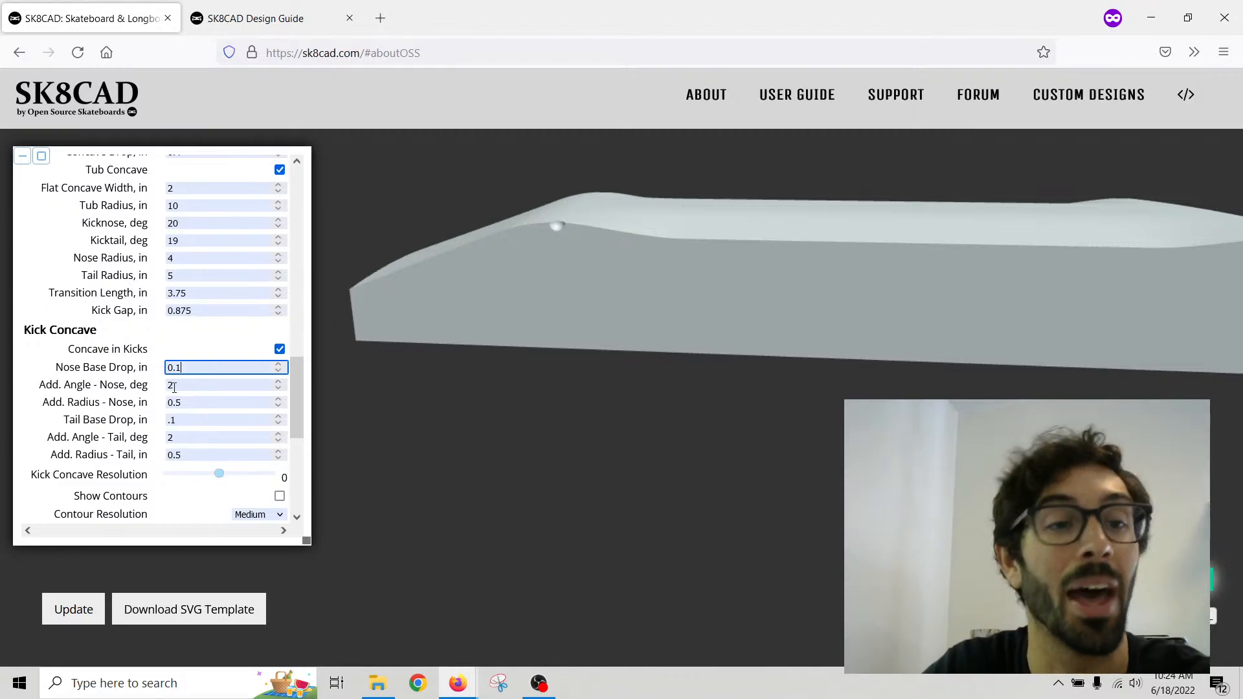
pyautogui.click(185, 388)
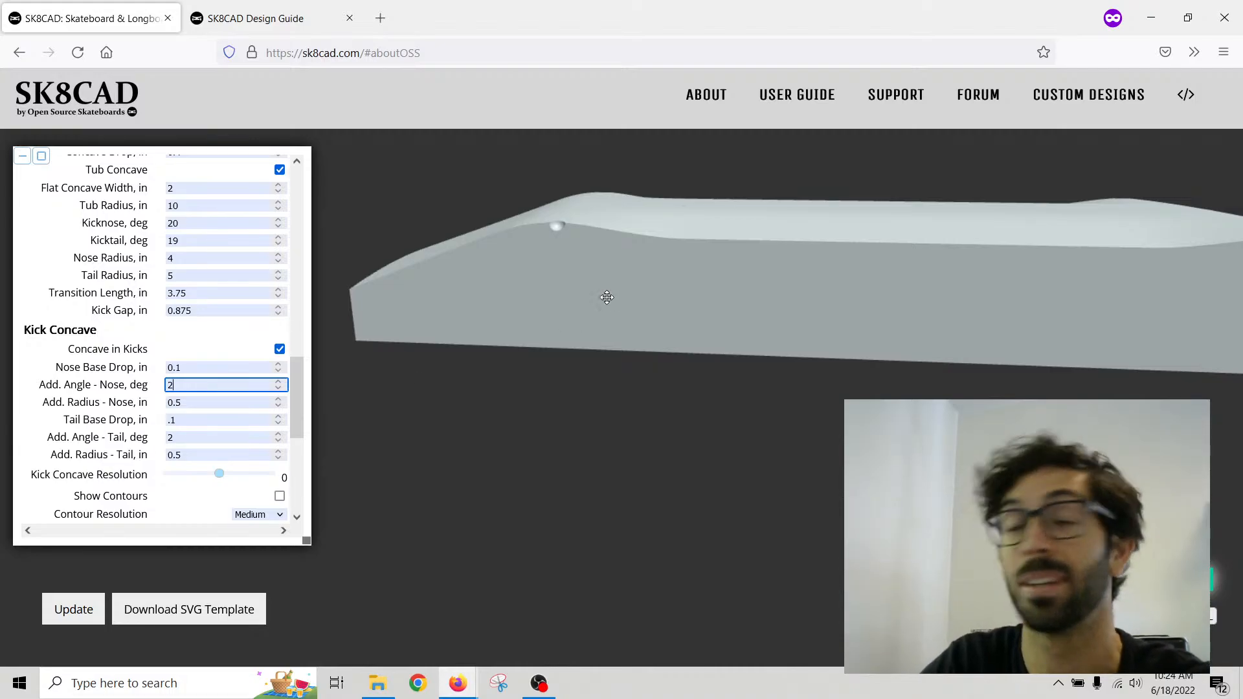
pyautogui.moveTo(605, 293); pyautogui.dragTo(624, 280)
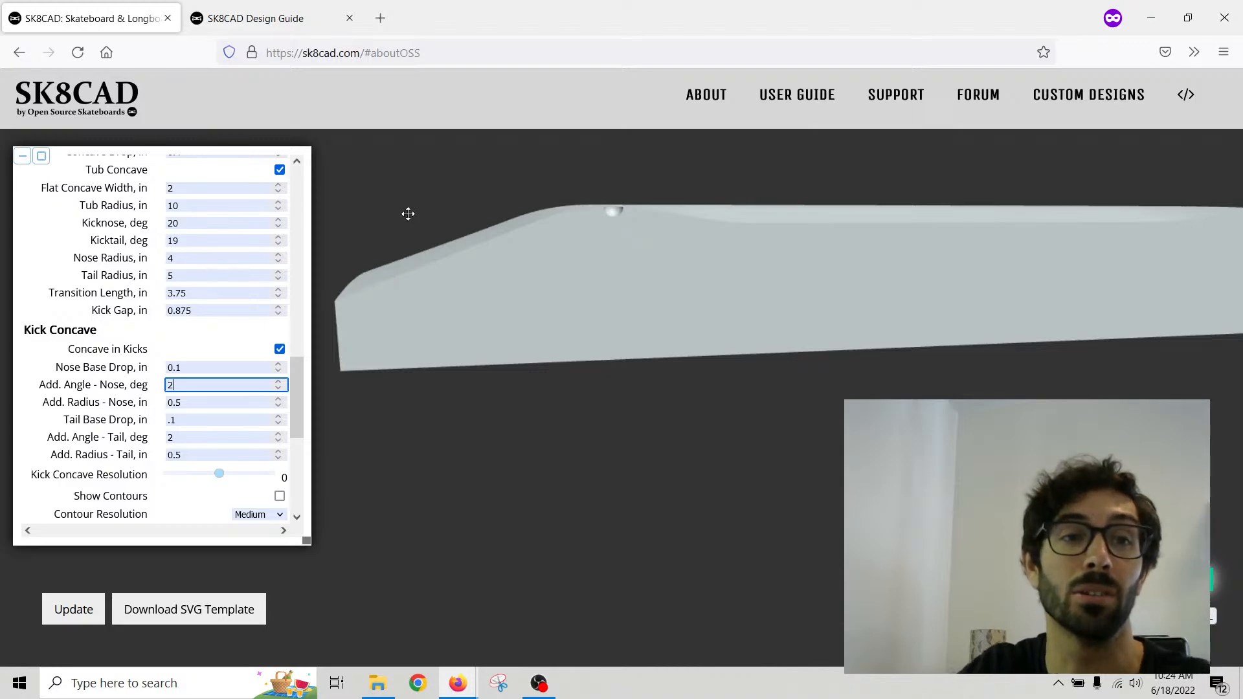
pyautogui.click(170, 223)
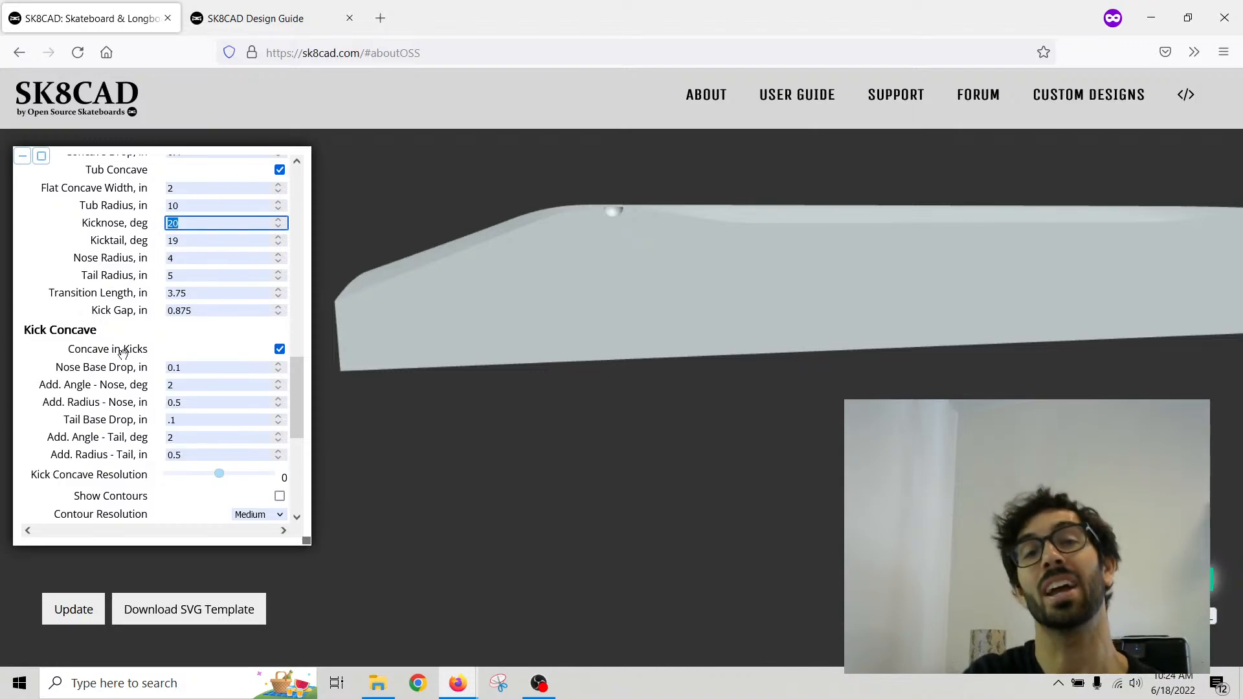
pyautogui.moveTo(536, 416); pyautogui.dragTo(597, 411)
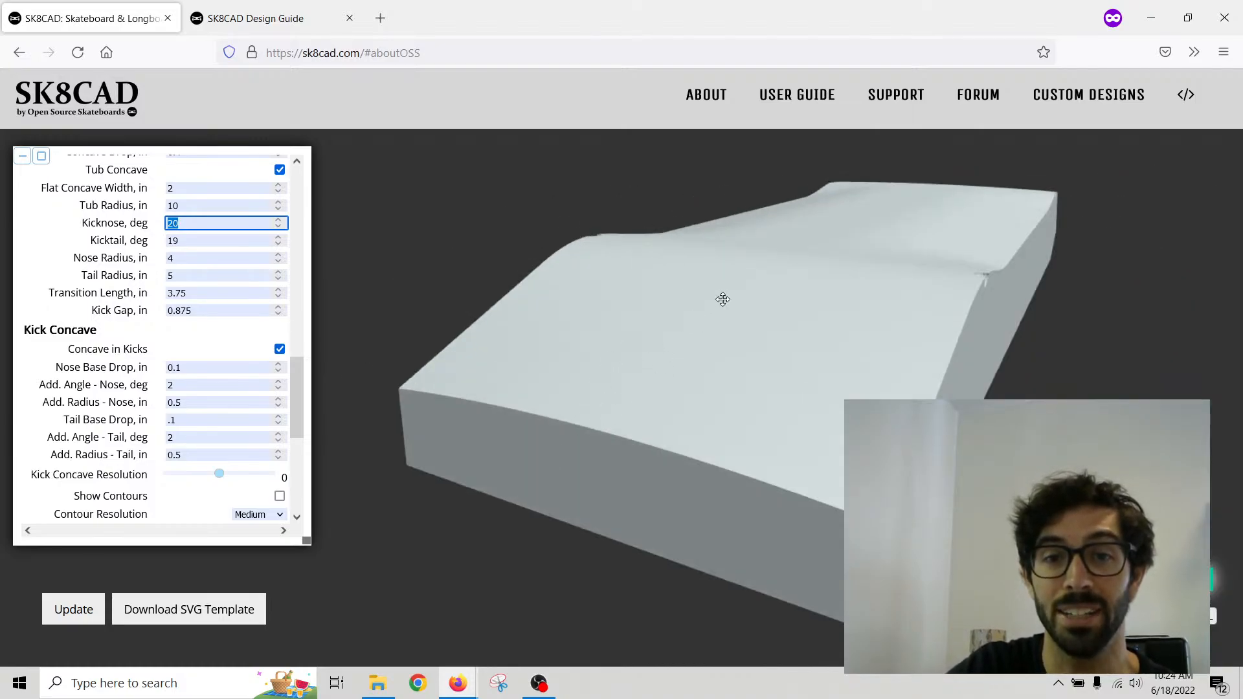
pyautogui.moveTo(958, 466); pyautogui.dragTo(927, 435)
pyautogui.moveTo(616, 252); pyautogui.dragTo(530, 258)
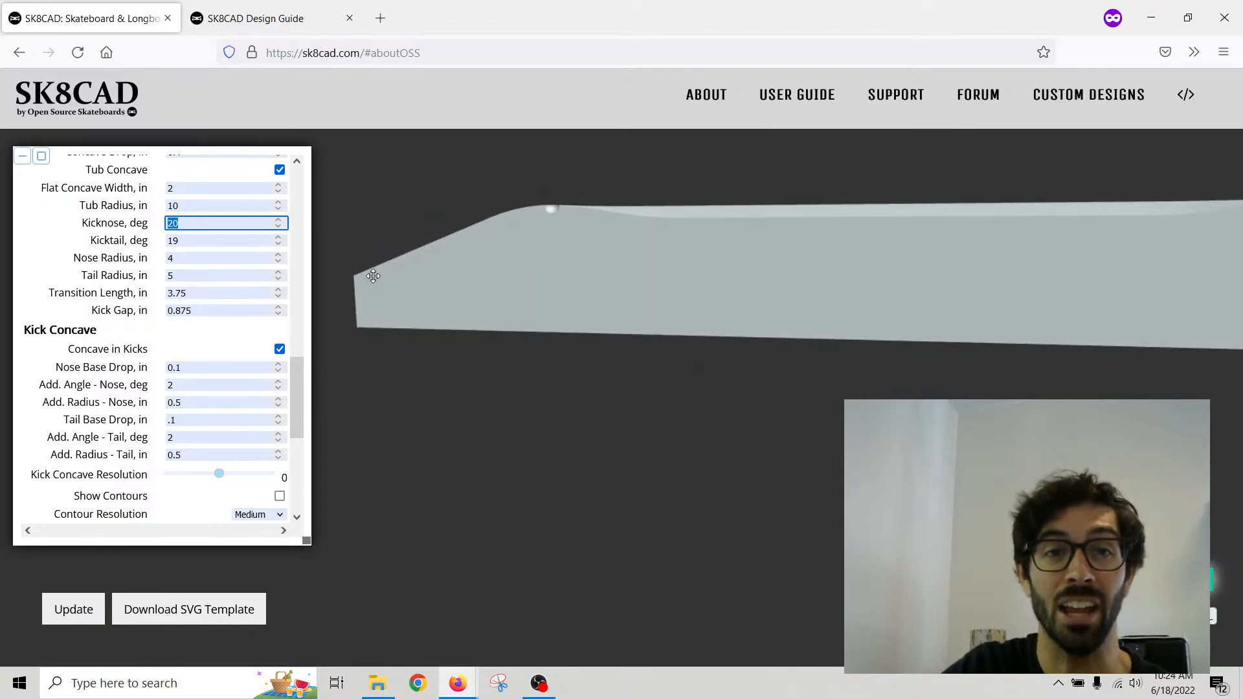
pyautogui.moveTo(425, 262)
pyautogui.mouseDown()
pyautogui.moveTo(456, 267)
pyautogui.moveTo(444, 266)
pyautogui.mouseUp()
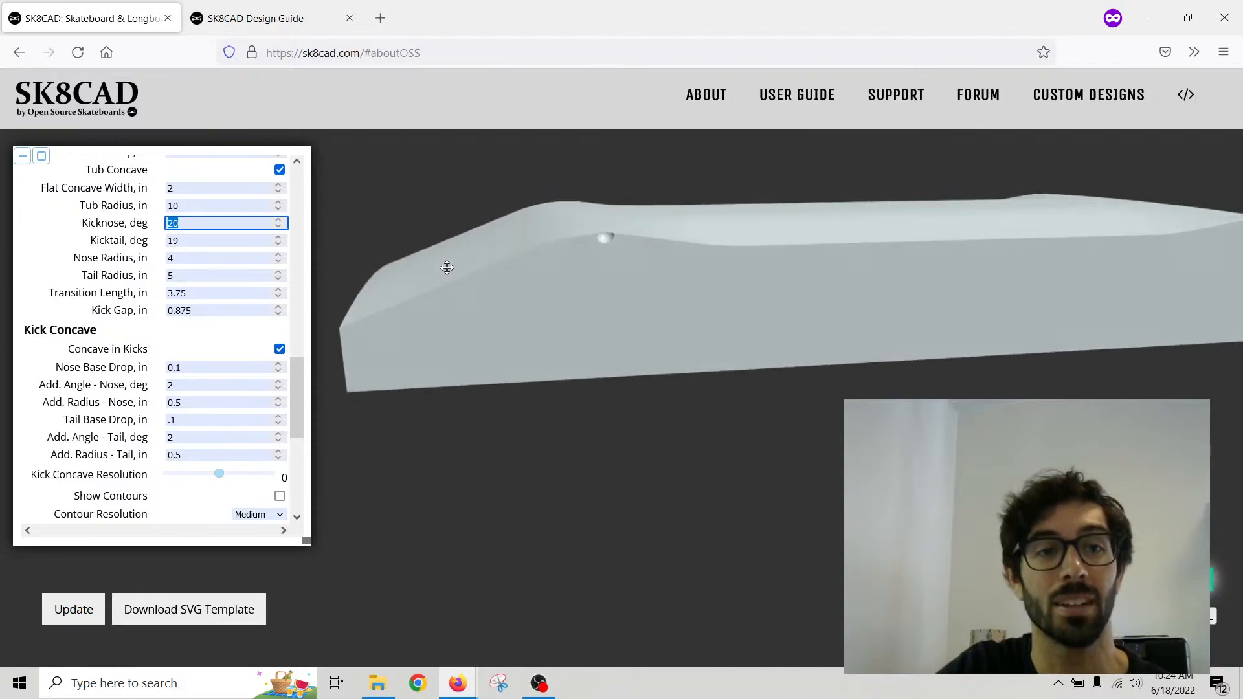
pyautogui.moveTo(187, 372)
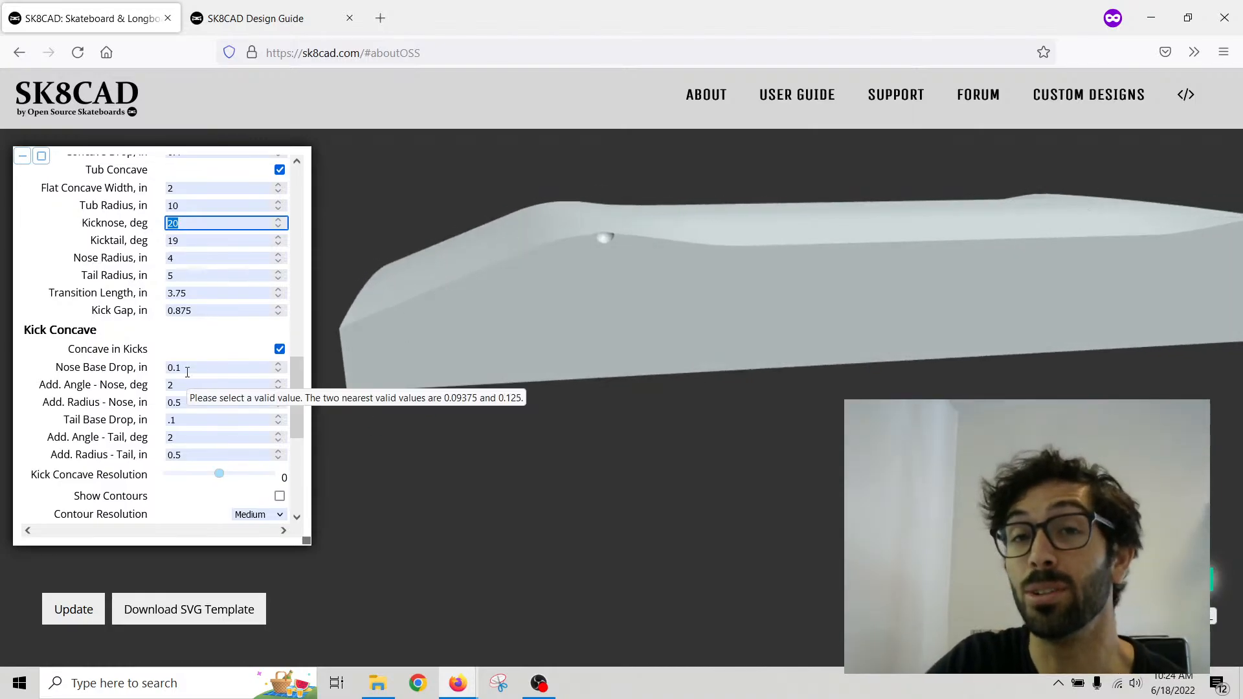
pyautogui.moveTo(359, 367); pyautogui.dragTo(402, 355)
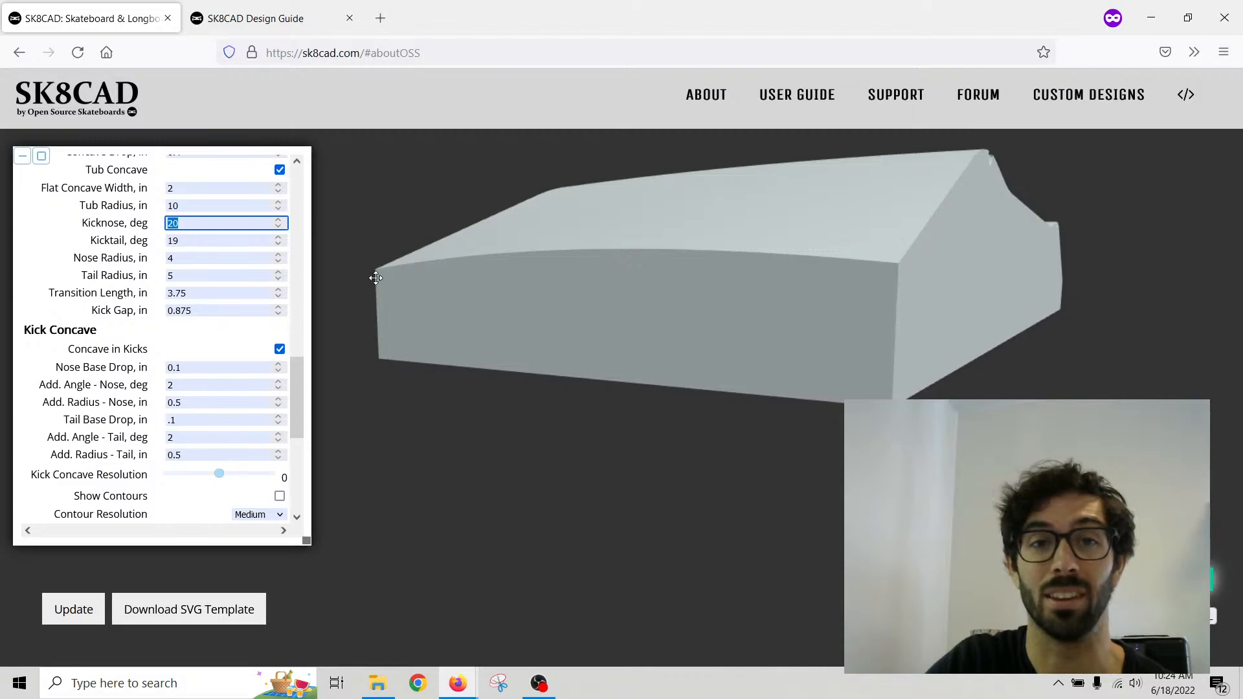
pyautogui.moveTo(821, 264); pyautogui.dragTo(803, 266)
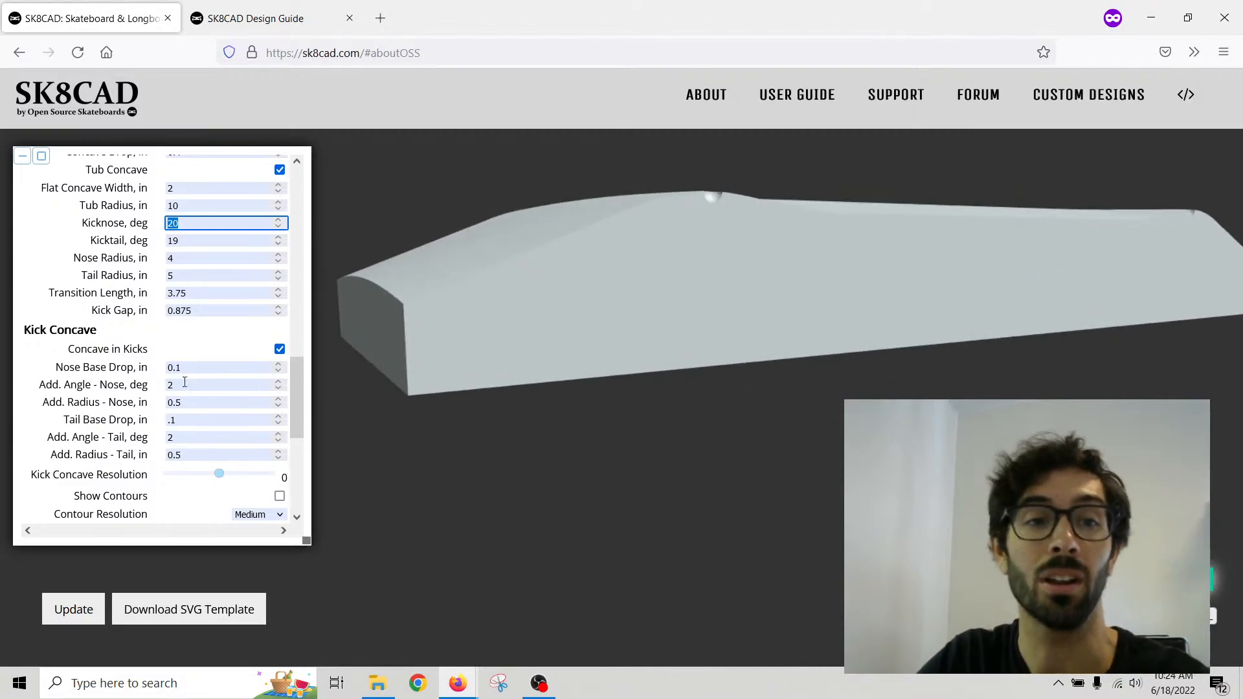
# Step: Try an additional nose angle of 4 degrees and inspect the curvature at the mold's nose end
pyautogui.moveTo(186, 389); pyautogui.dragTo(153, 387)
pyautogui.write('4')
pyautogui.click(202, 399)
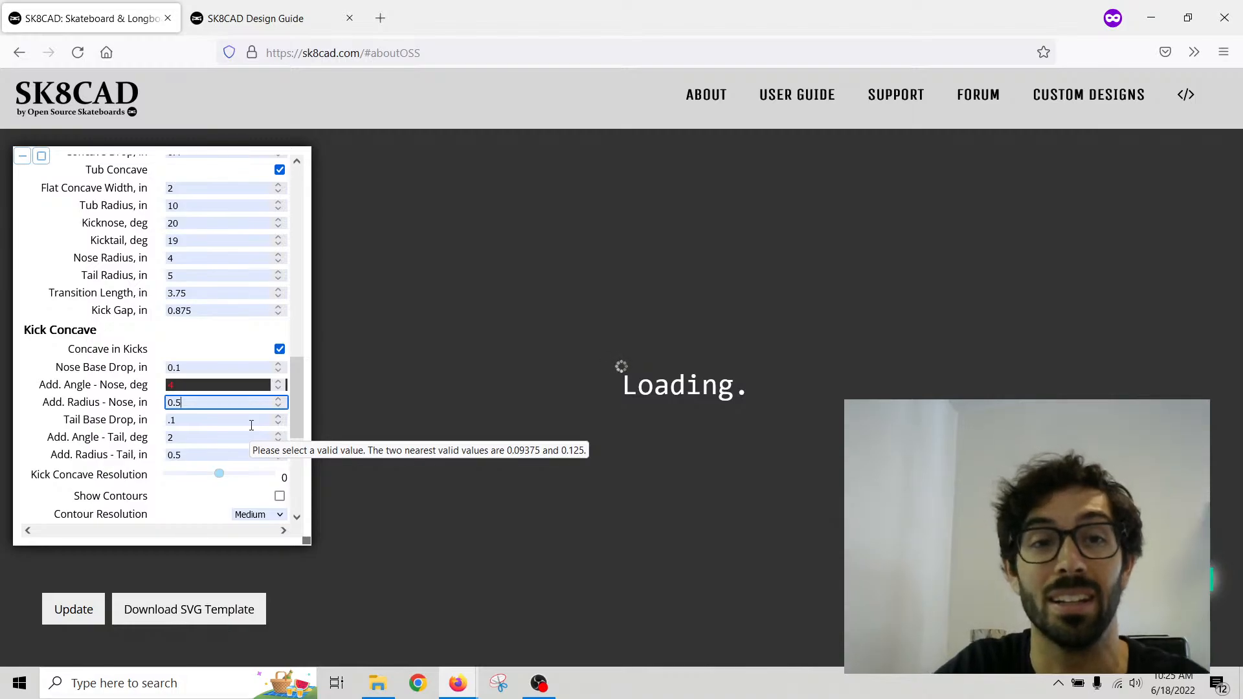
pyautogui.scroll(-3, 566, 298)
pyautogui.moveTo(740, 277); pyautogui.dragTo(603, 276)
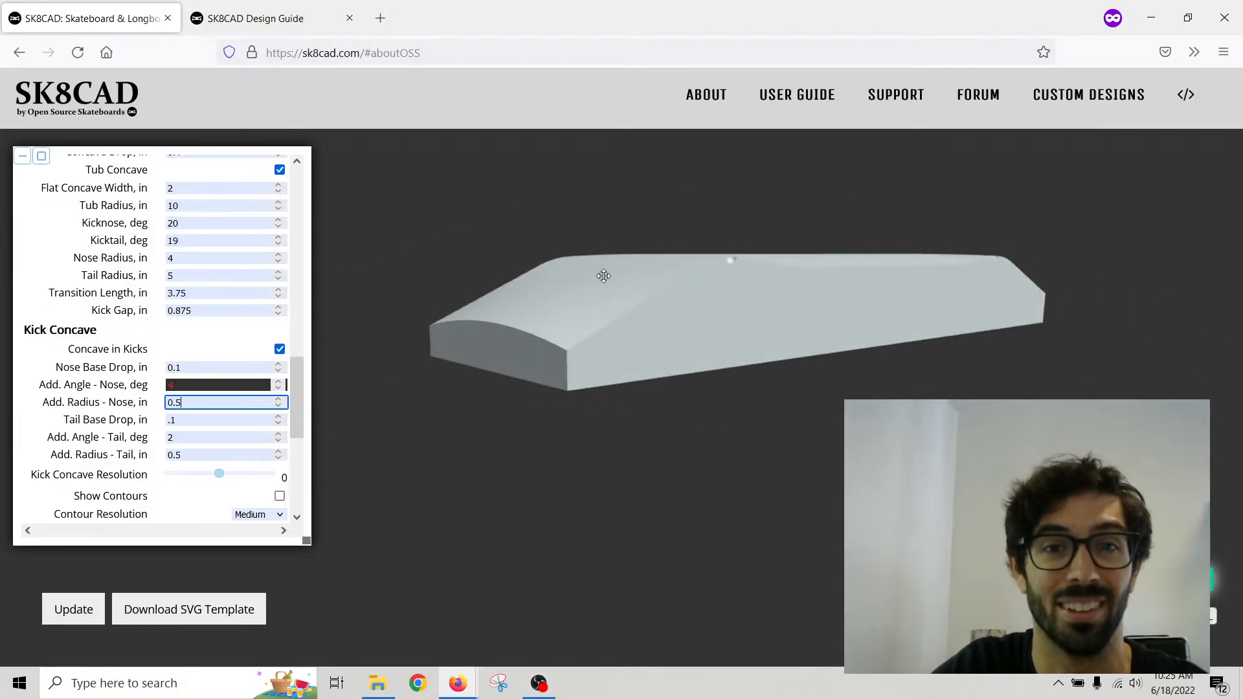
pyautogui.scroll(2, 483, 353)
pyautogui.scroll(-2, 484, 353)
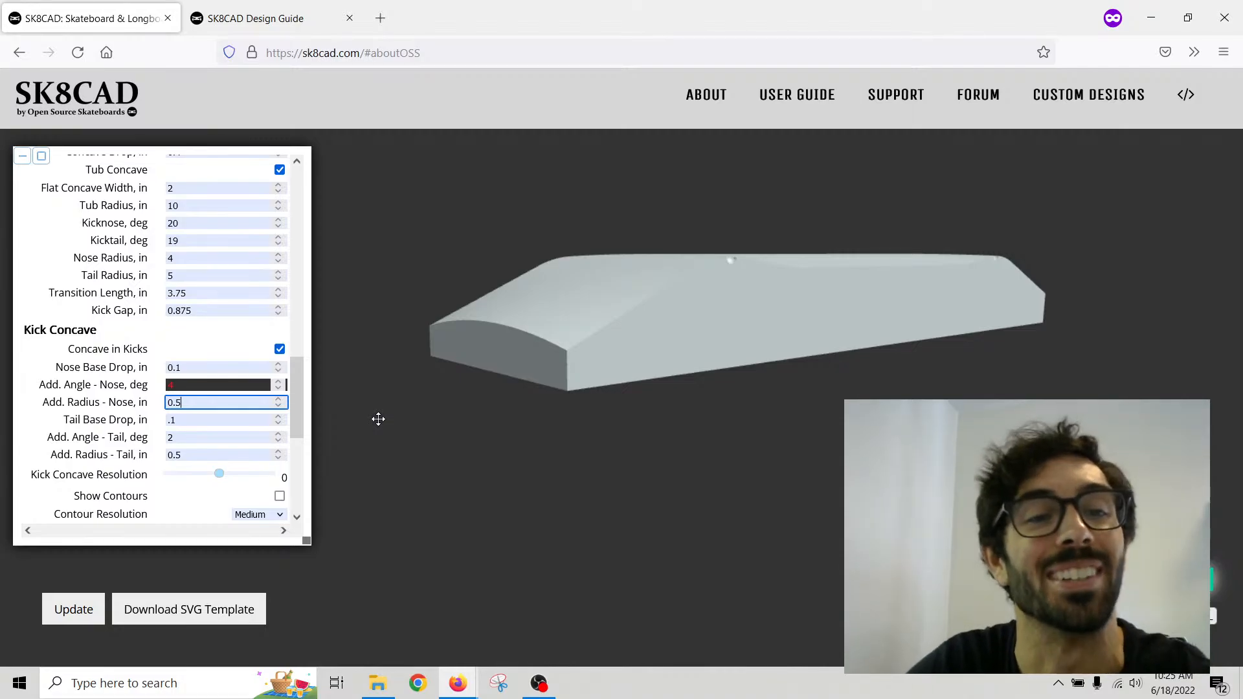
# Step: Set the additional nose angle back to 2 degrees and apply it to the mold
pyautogui.doubleClick(196, 386)
pyautogui.write('2')
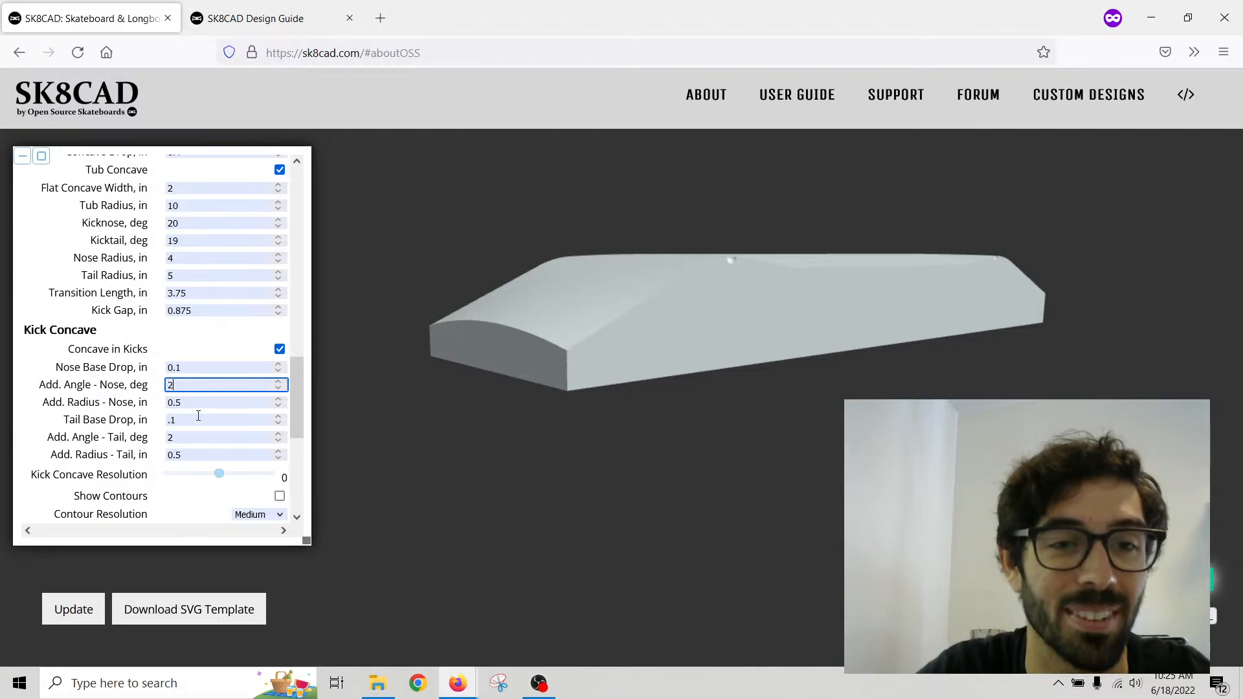
pyautogui.click(203, 405)
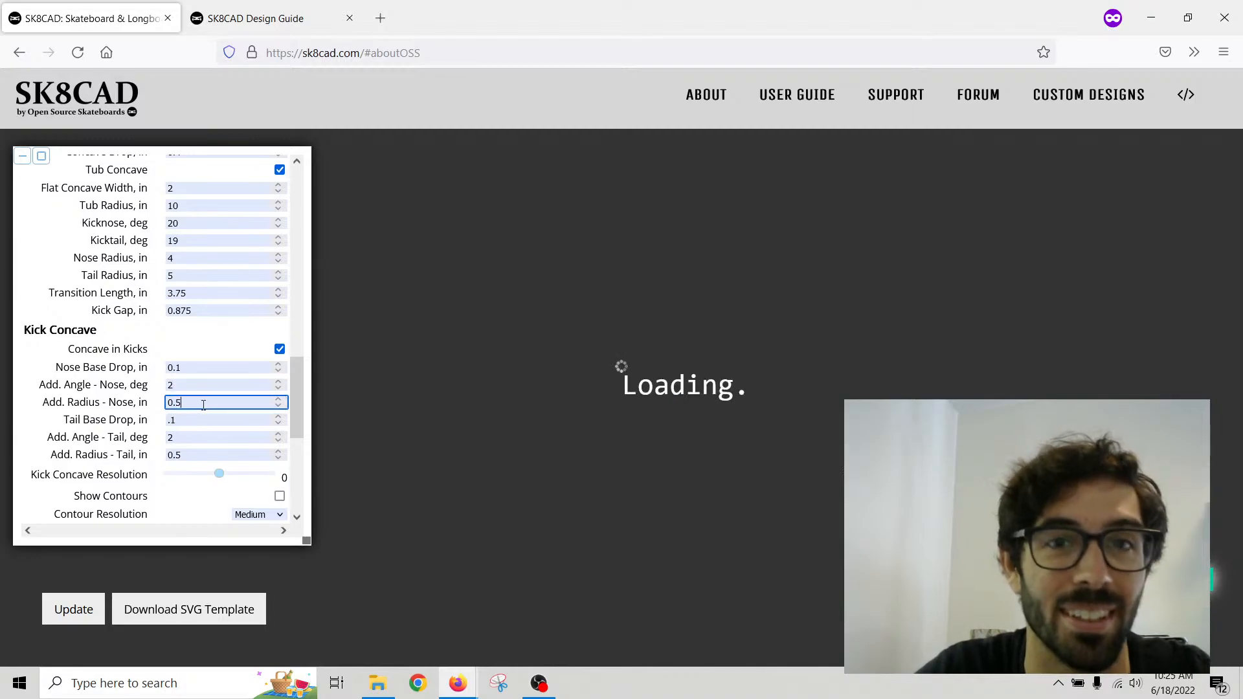
# Step: Consult the Kick Concave section of the user guide for the base drop, angle and radius diagrams, and return to the design
pyautogui.click(304, 7)
pyautogui.click(58, 295)
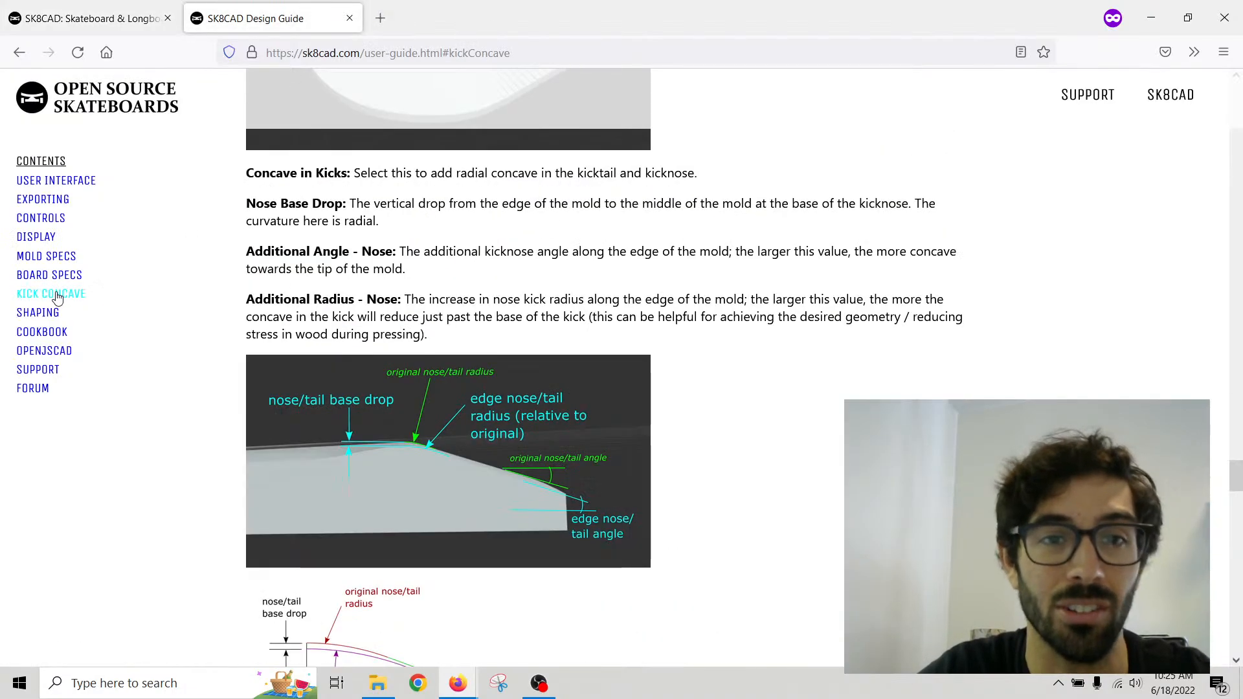
pyautogui.scroll(-3, 588, 280)
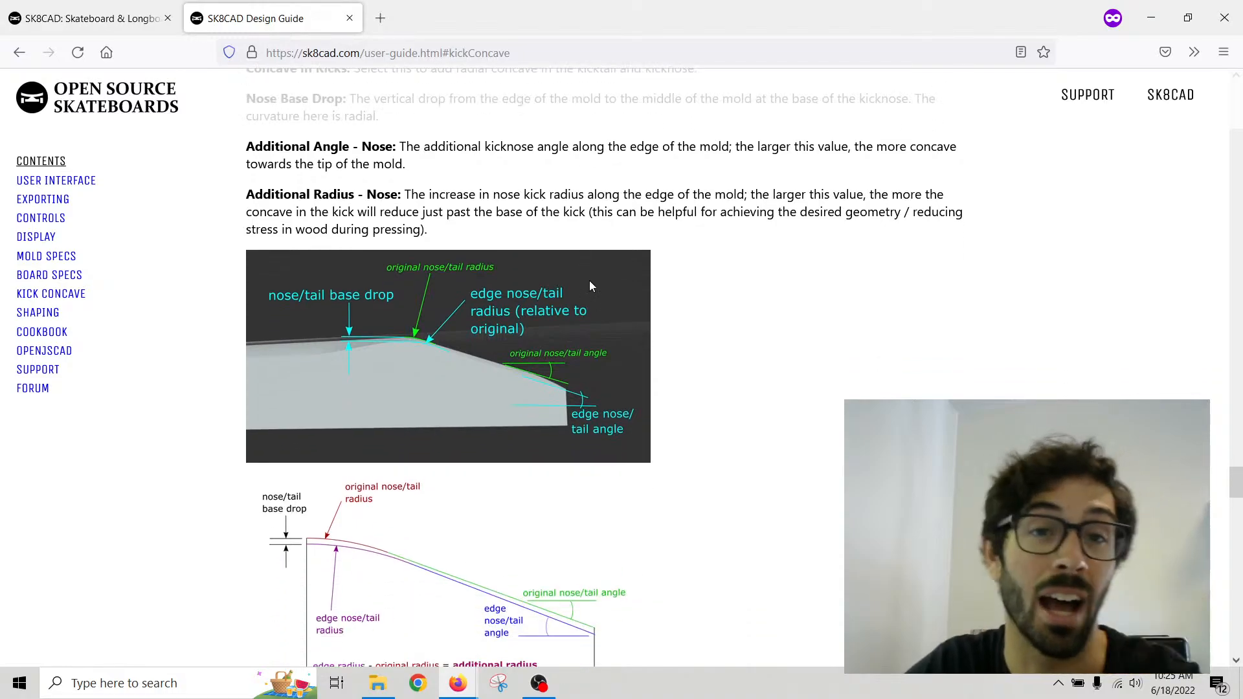
pyautogui.scroll(-3, 444, 400)
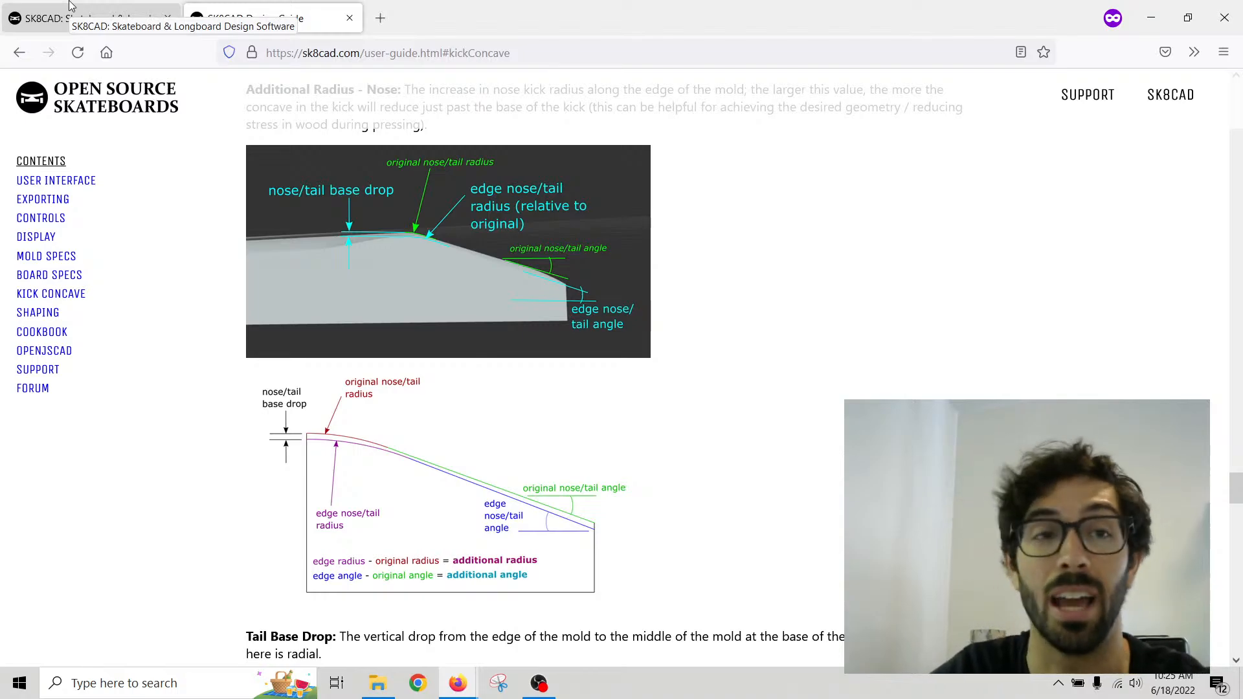
pyautogui.click(72, 5)
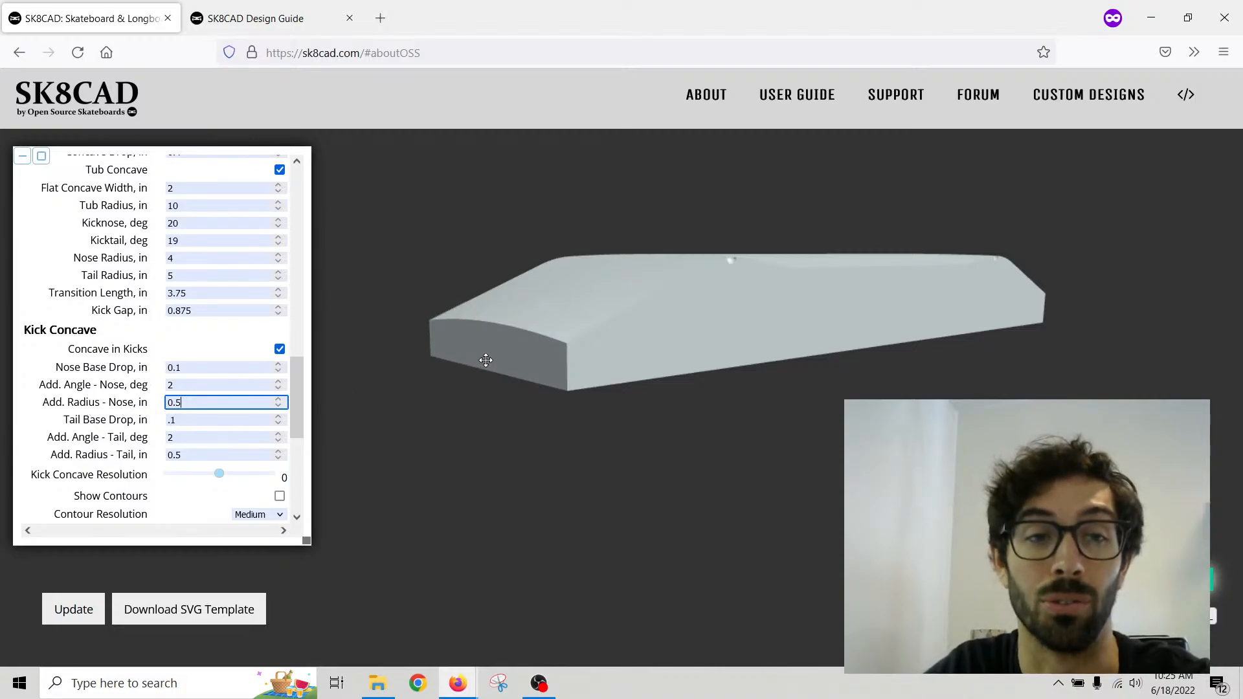
# Step: Open the nose radius value for editing and inspect the kick's curve along the mold's edge
pyautogui.moveTo(483, 358)
pyautogui.mouseDown()
pyautogui.moveTo(502, 352)
pyautogui.moveTo(483, 361)
pyautogui.mouseUp()
pyautogui.doubleClick(192, 257)
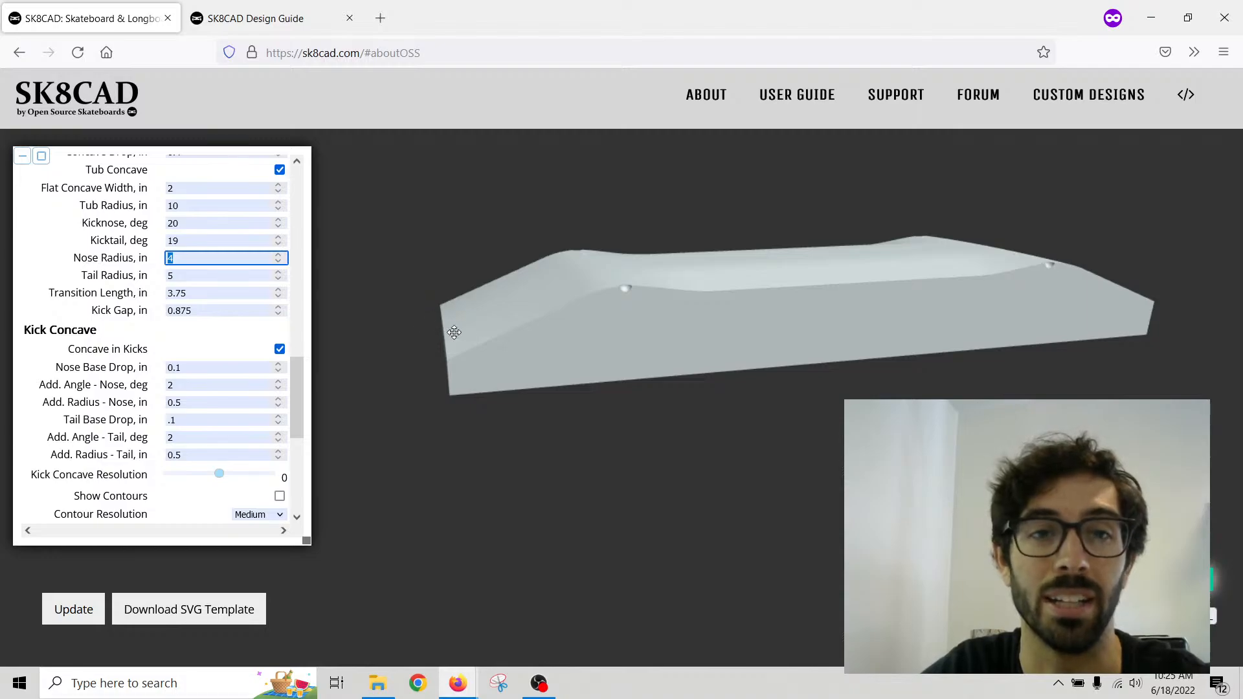
pyautogui.moveTo(476, 317); pyautogui.dragTo(478, 315)
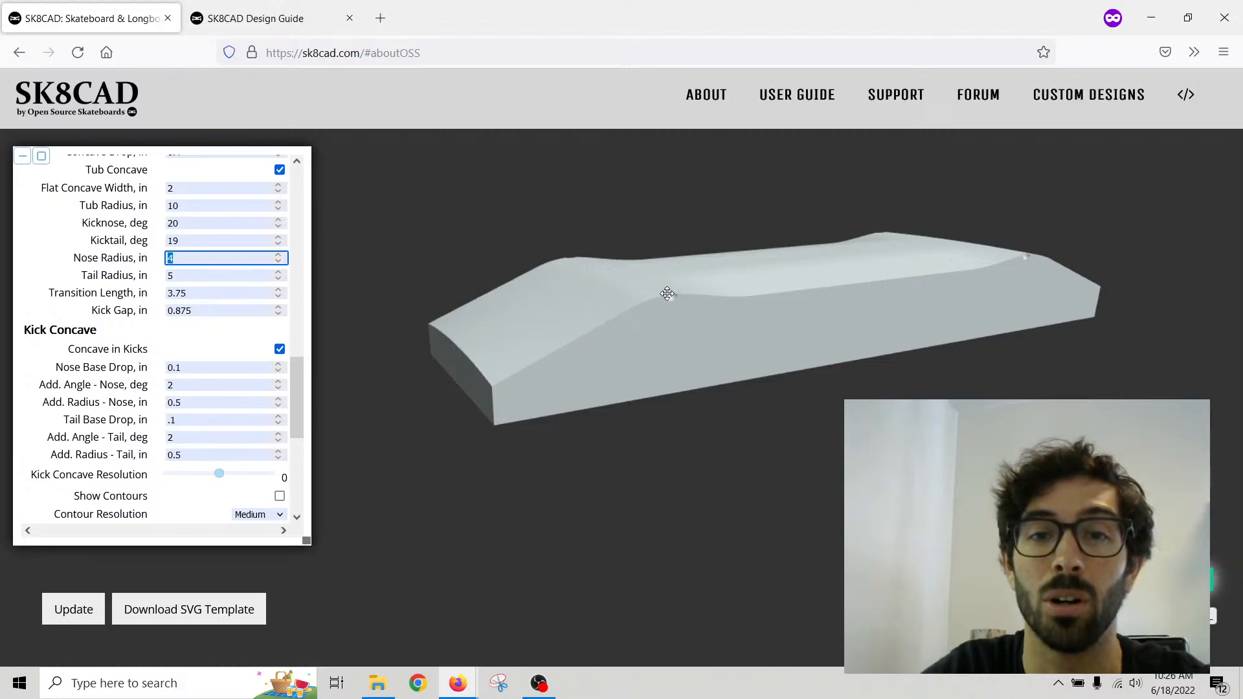
# Step: Set the additional radius to 0 in for both the nose and the tail
pyautogui.moveTo(624, 311)
pyautogui.mouseDown()
pyautogui.moveTo(641, 320)
pyautogui.moveTo(632, 311)
pyautogui.mouseUp()
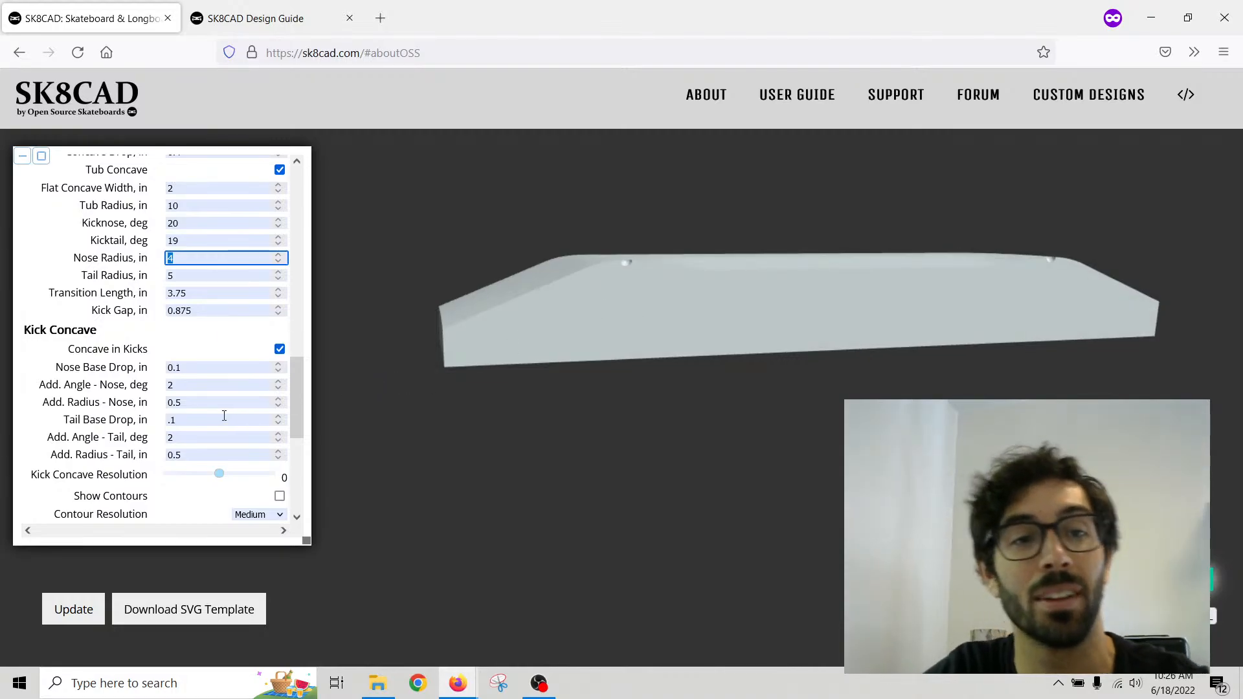
pyautogui.click(141, 402)
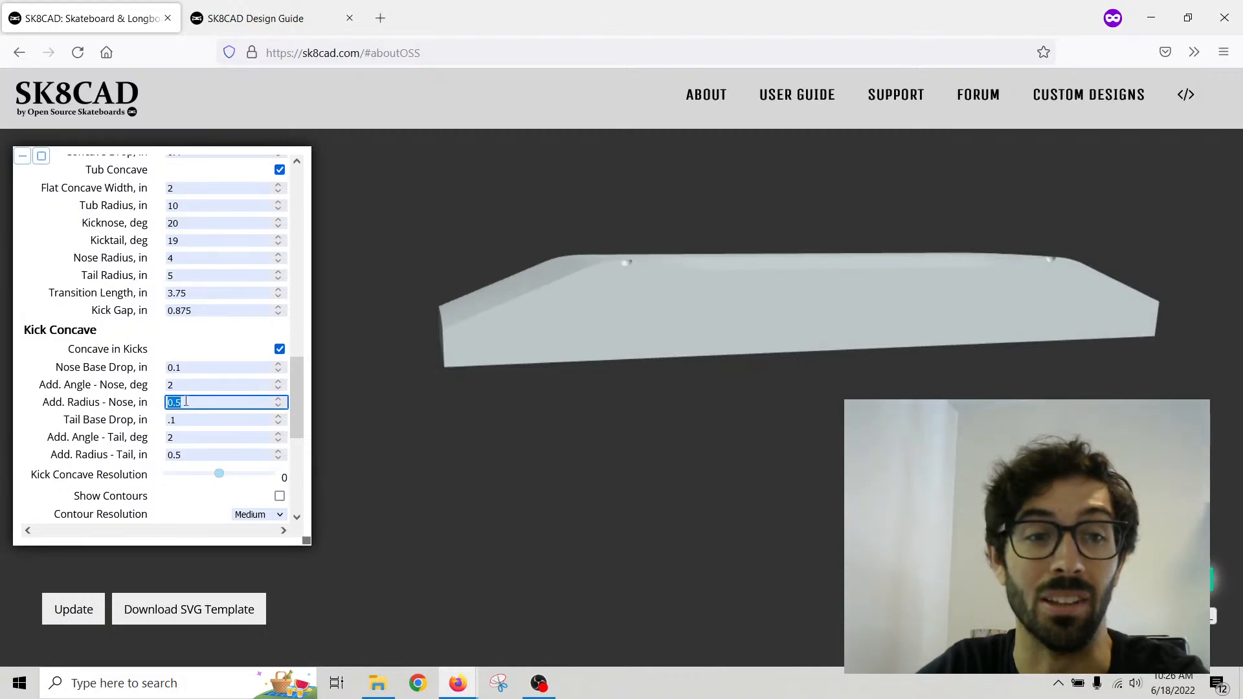
pyautogui.write('0')
pyautogui.click(195, 454)
pyautogui.write('0')
pyautogui.click(194, 402)
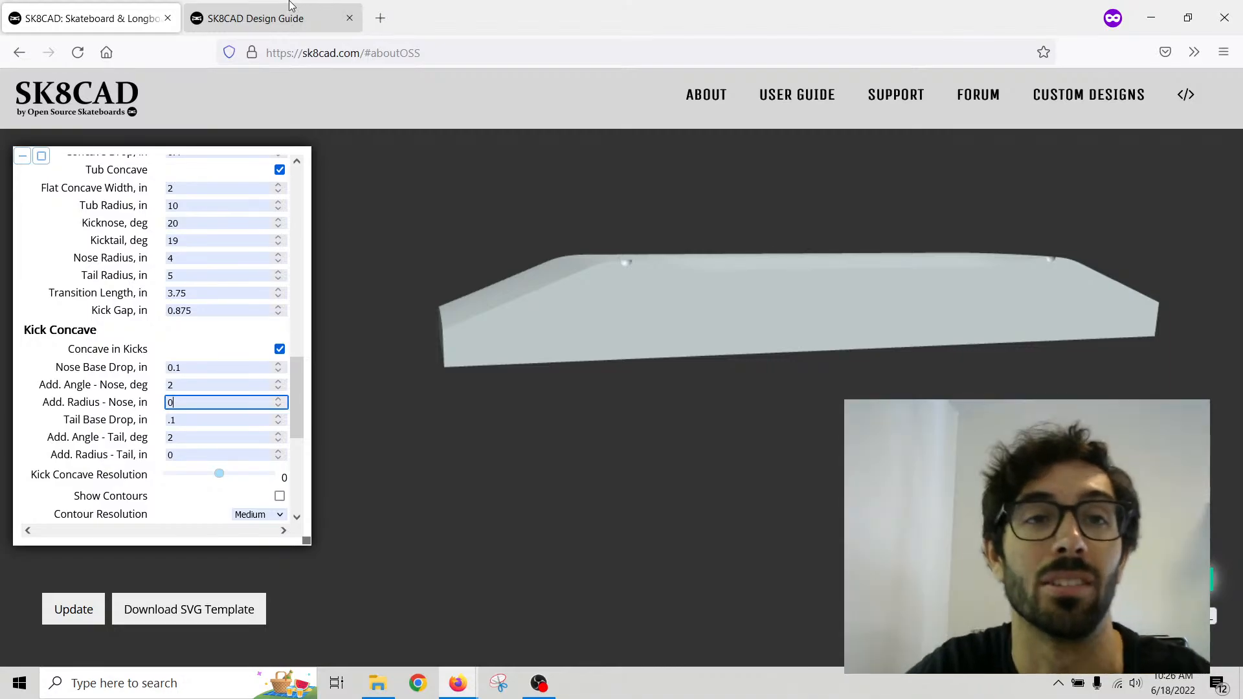
# Step: Consult the enlarged kick profile diagram in the user guide for how the additional radius and angle are defined
pyautogui.click(305, 12)
pyautogui.scroll(-4, 362, 324)
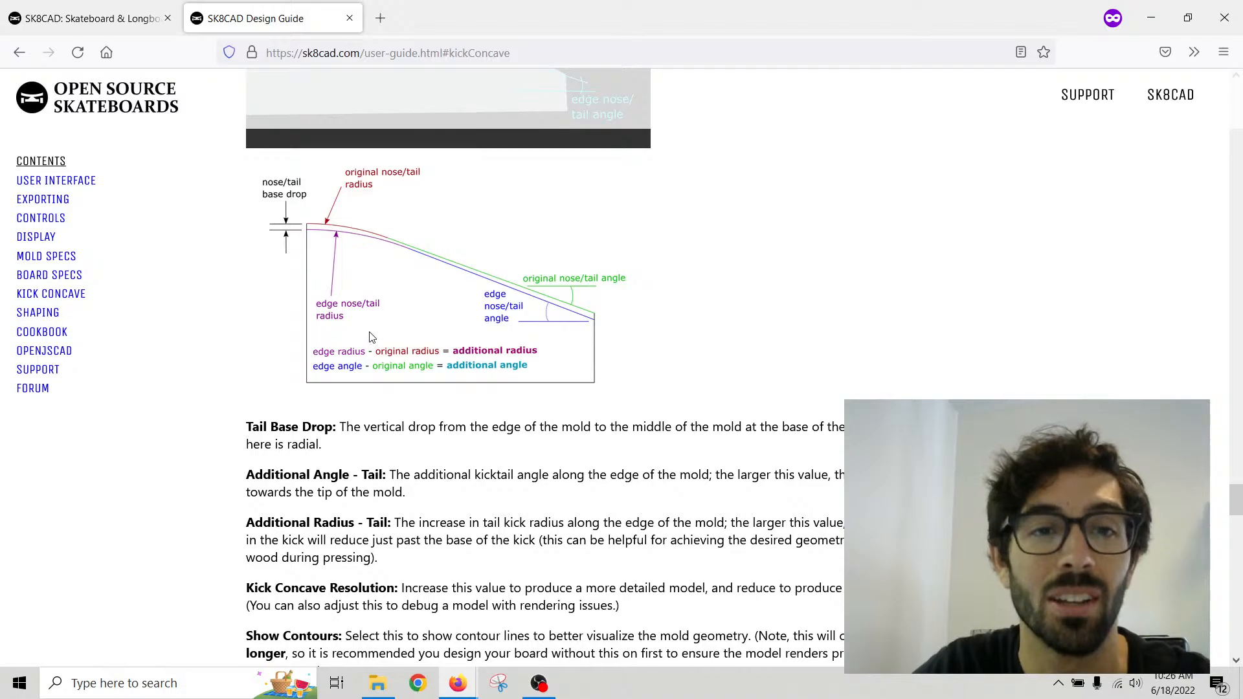
pyautogui.keyDown('ctrl'); pyautogui.scroll(4, 366, 349); pyautogui.keyUp('ctrl')
pyautogui.keyDown('ctrl'); pyautogui.scroll(1, 458, 385); pyautogui.keyUp('ctrl')
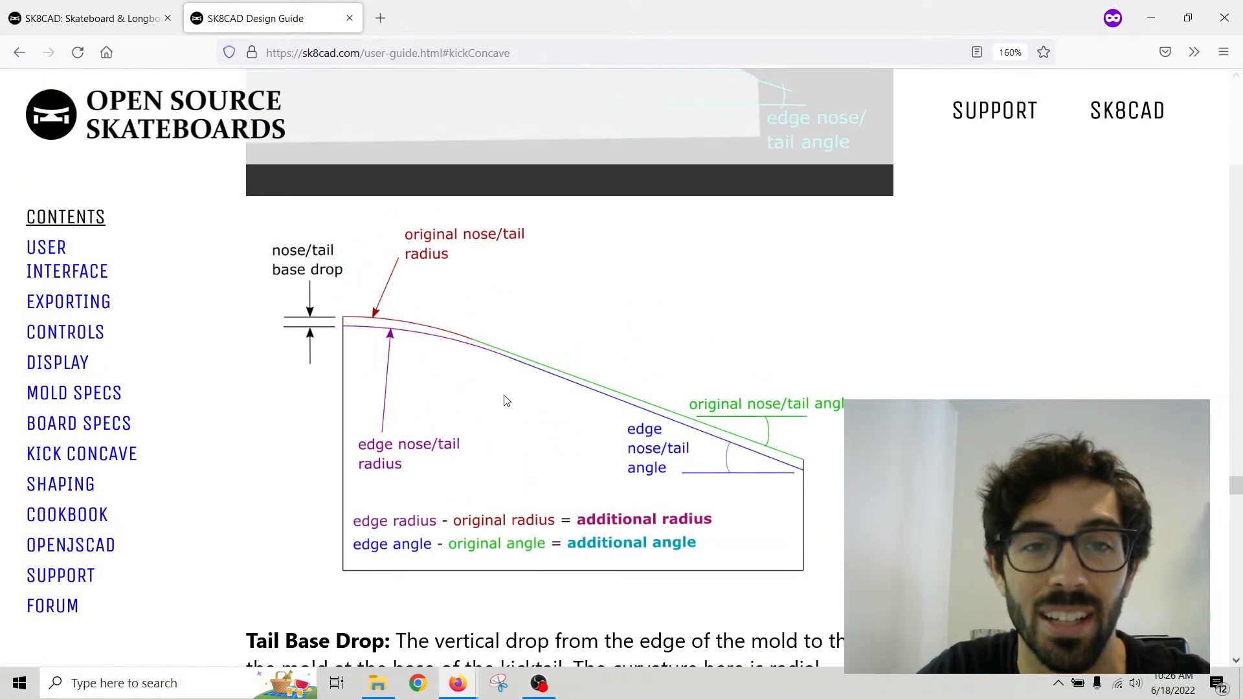
pyautogui.scroll(-3, 502, 400)
pyautogui.scroll(4, 492, 408)
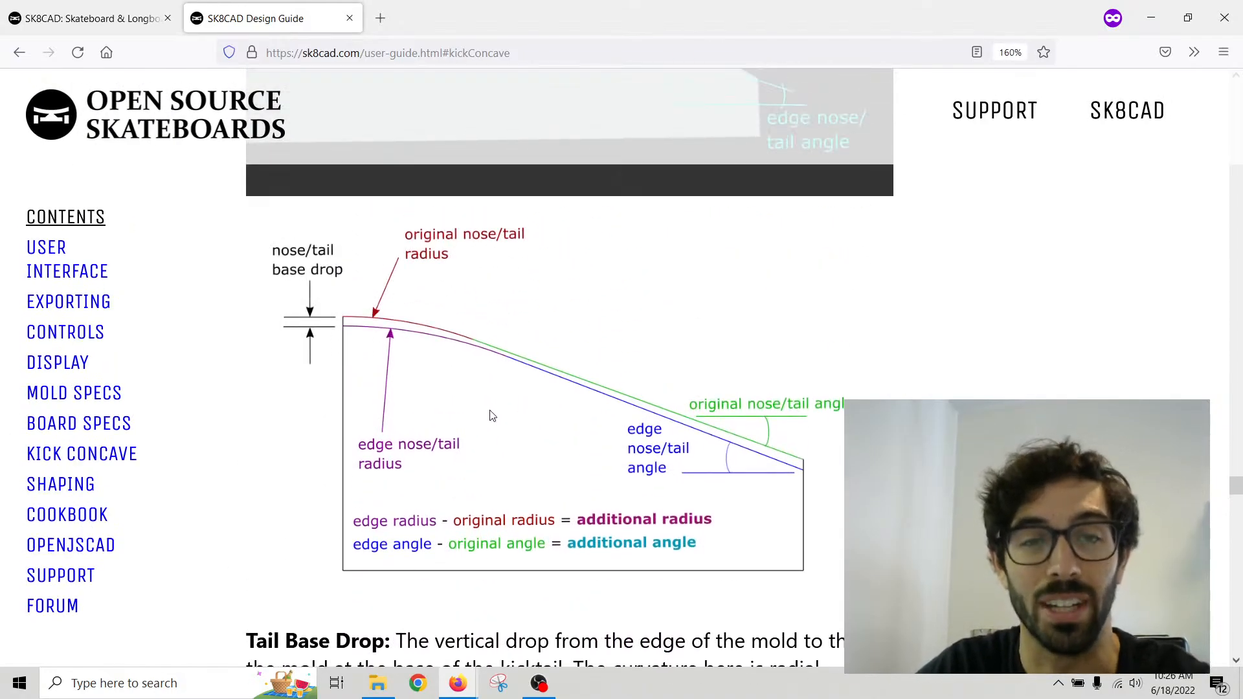
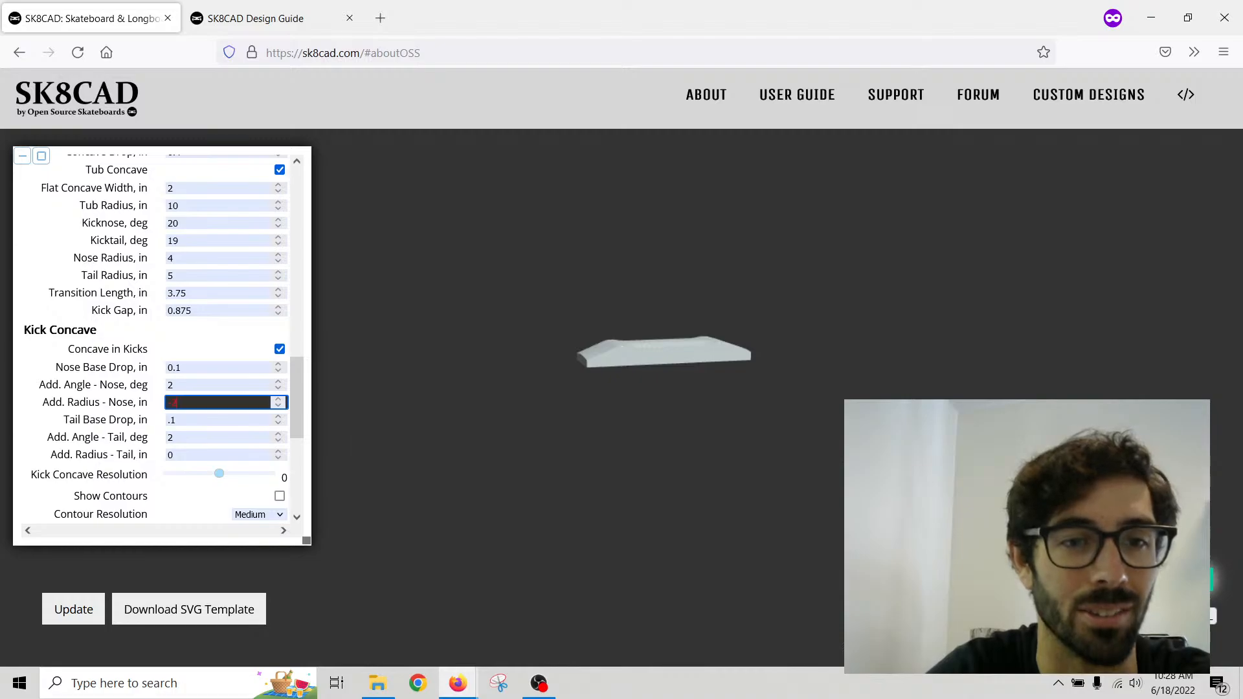
# Step: Set the additional nose radius to -2 in and inspect the curvature where the nose kick begins on the mold
pyautogui.press('Tab')
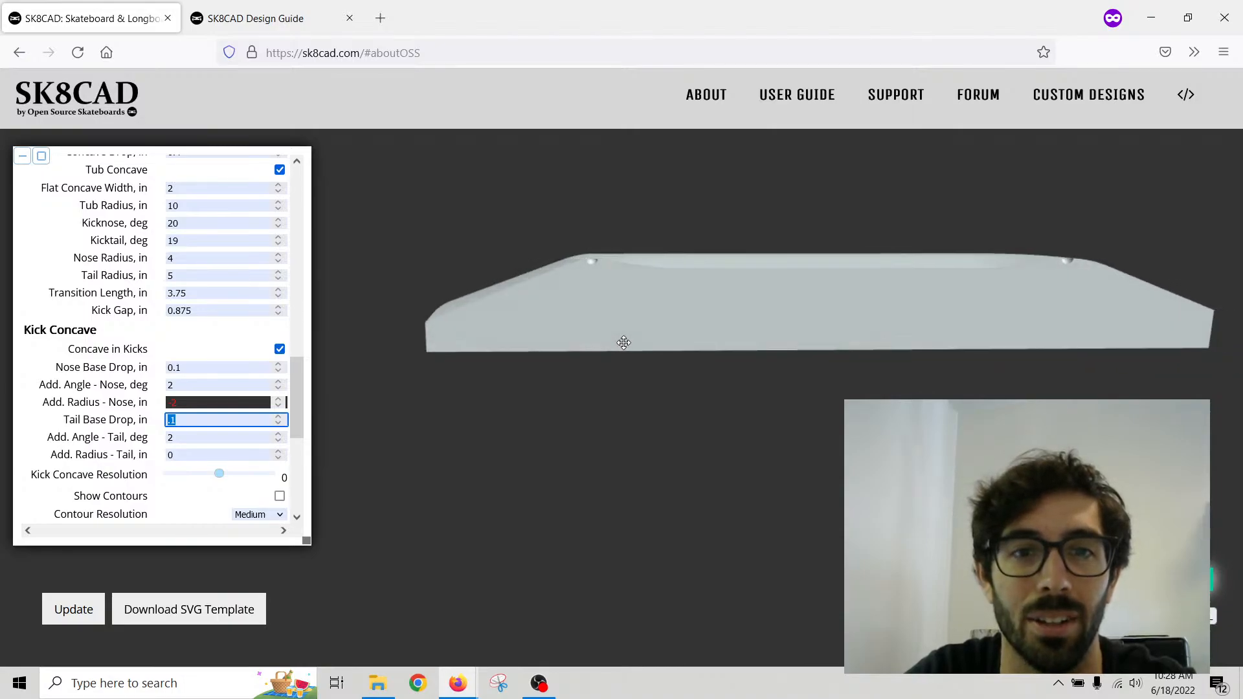
pyautogui.moveTo(623, 340); pyautogui.dragTo(647, 367)
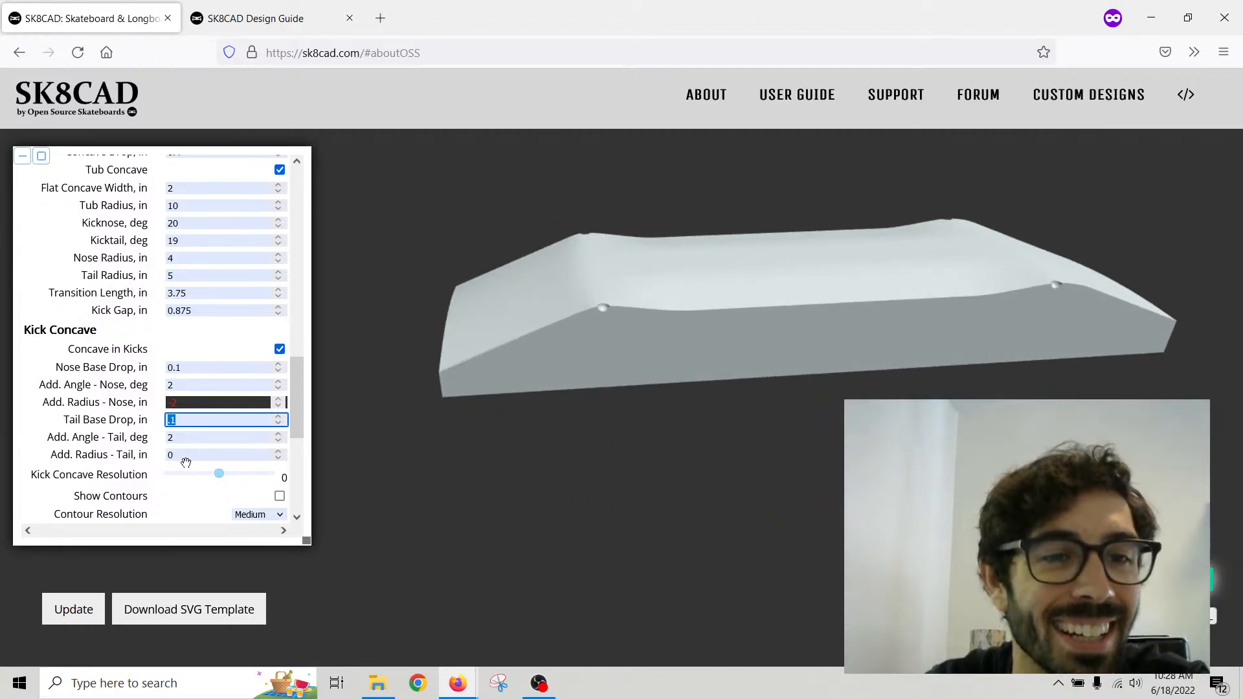
pyautogui.scroll(-3, 127, 445)
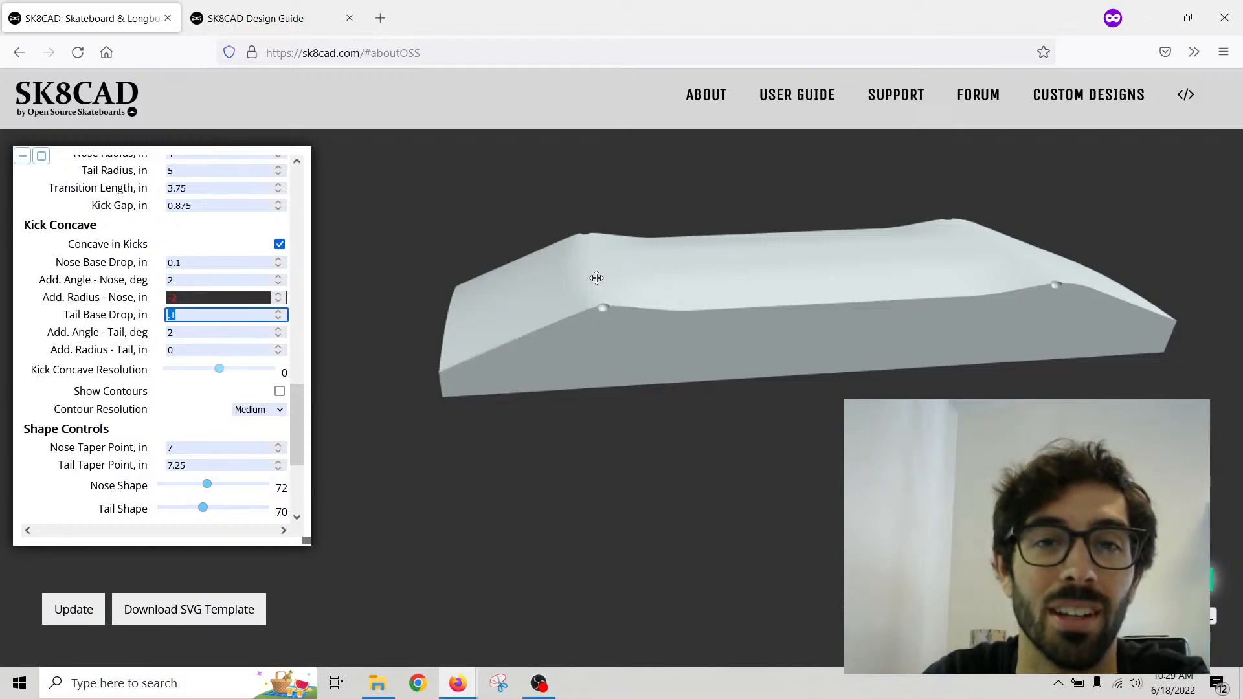
pyautogui.scroll(3, 594, 277)
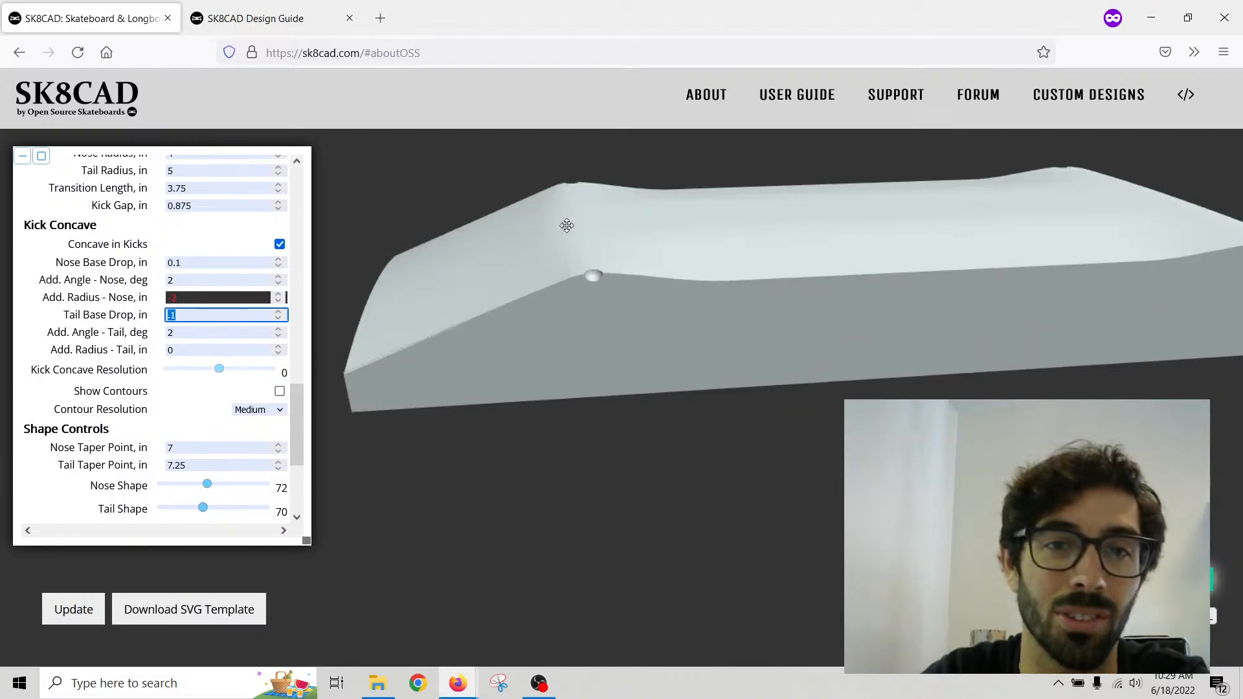
pyautogui.scroll(2, 561, 214)
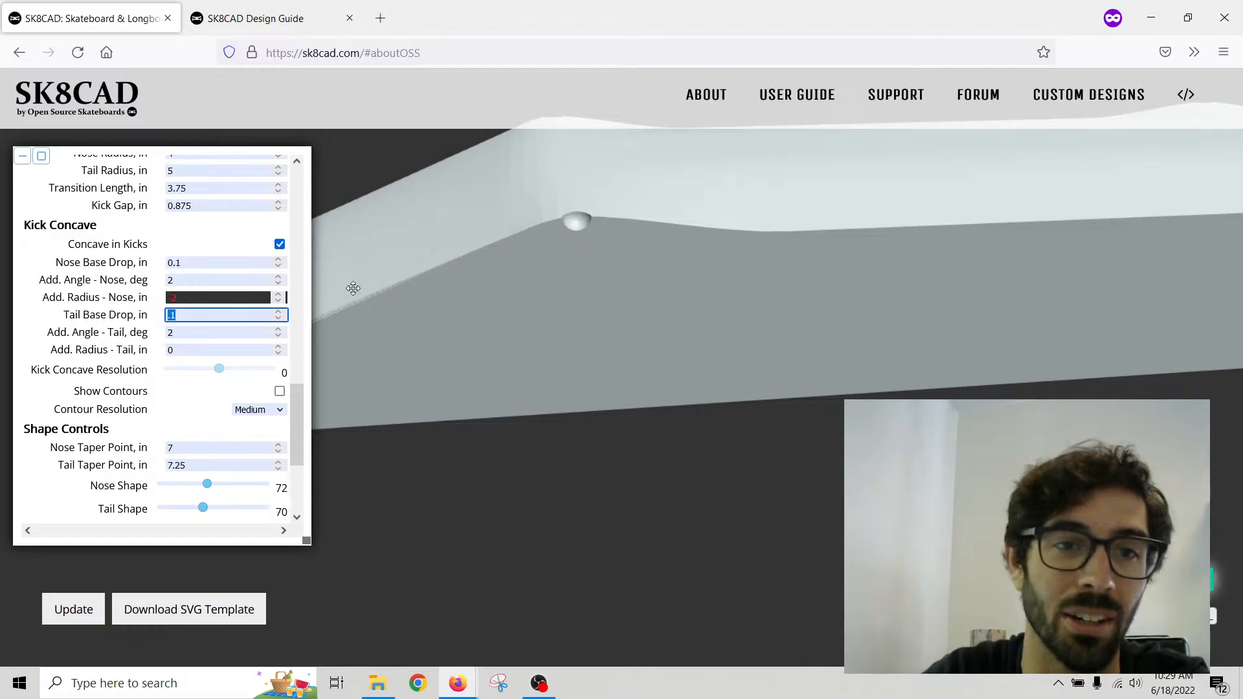
# Step: Raise the kick concave resolution to 4 and switch the displayed model to the female mold
pyautogui.moveTo(217, 370); pyautogui.dragTo(270, 370)
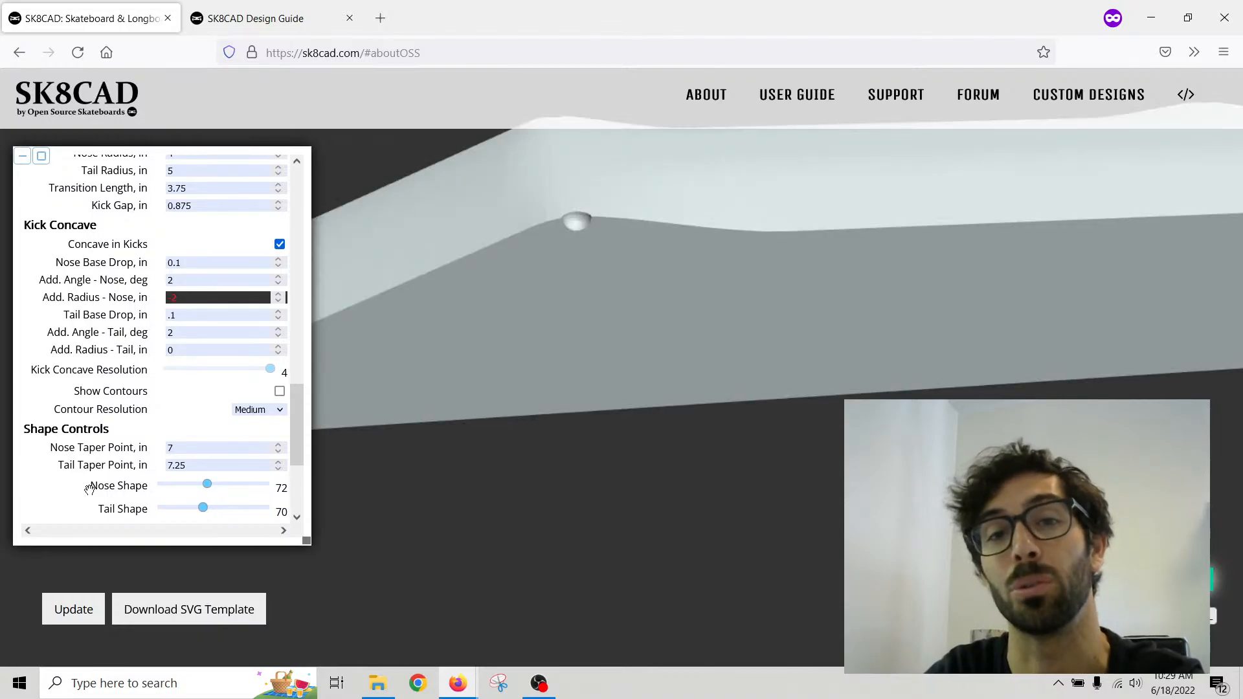
pyautogui.scroll(-5, 557, 341)
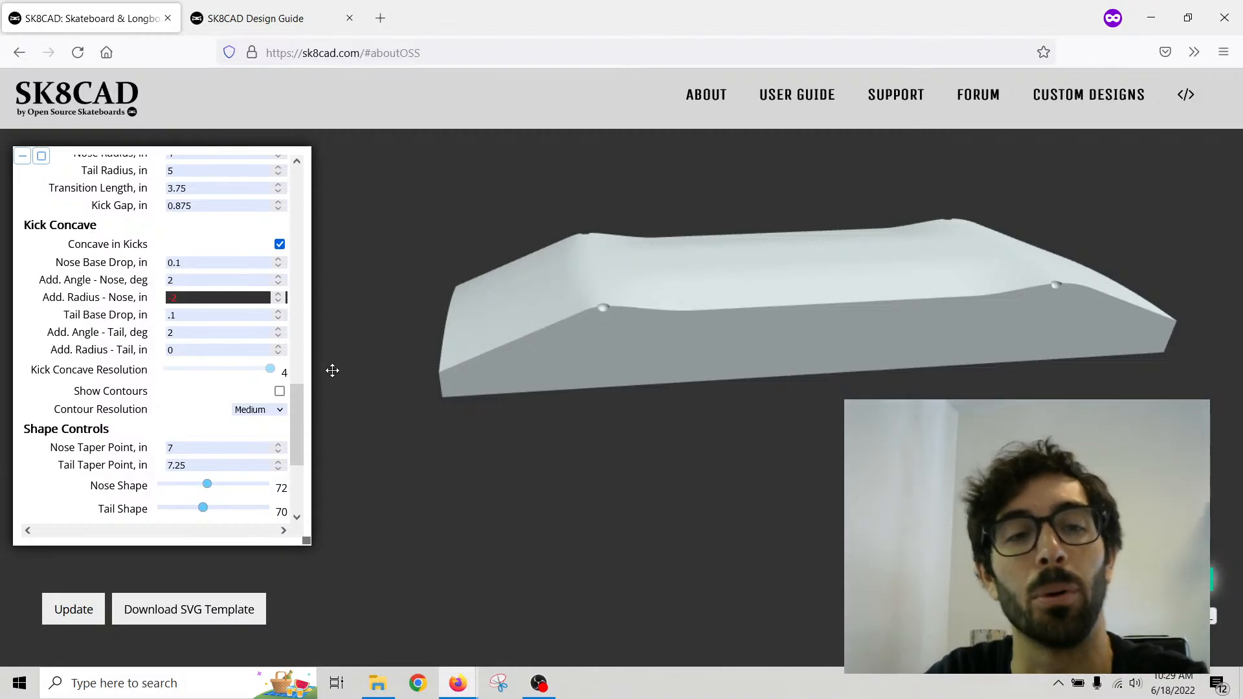
pyautogui.moveTo(277, 369); pyautogui.dragTo(310, 194)
pyautogui.click(234, 290)
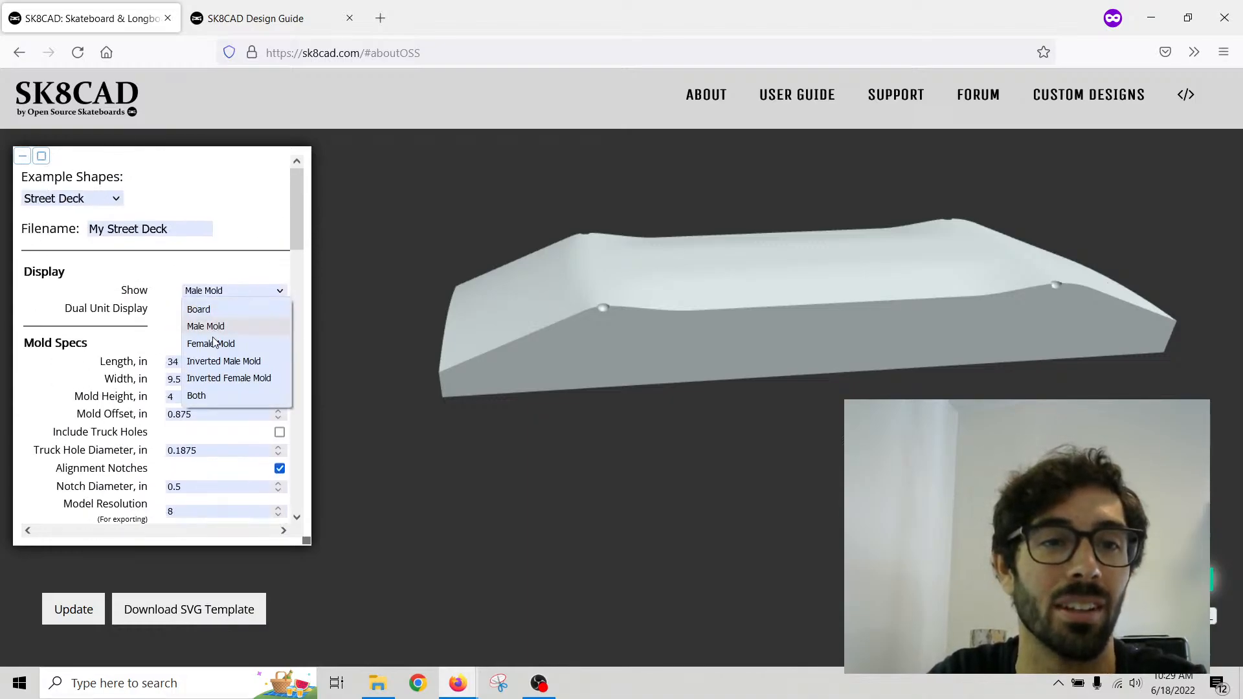
pyautogui.click(241, 342)
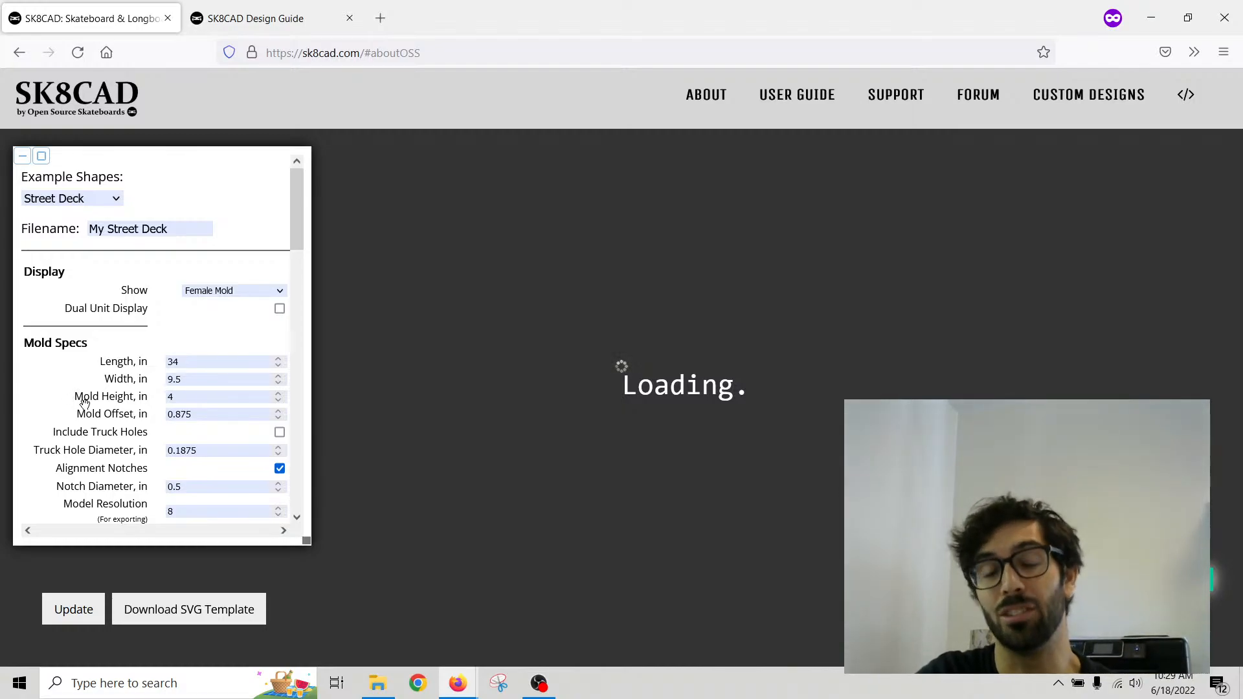
# Step: Look through the mold and board settings, and examine the rendered female mold for geometry problems
pyautogui.scroll(-3, 86, 403)
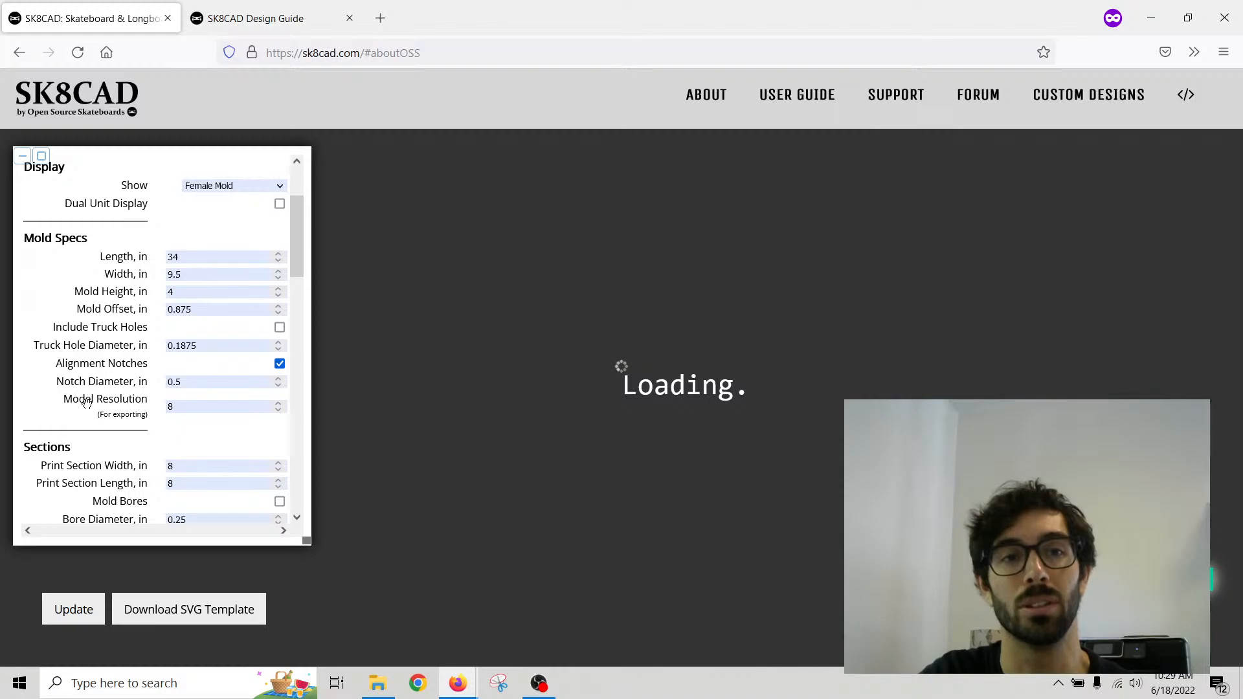
pyautogui.scroll(-15, 86, 403)
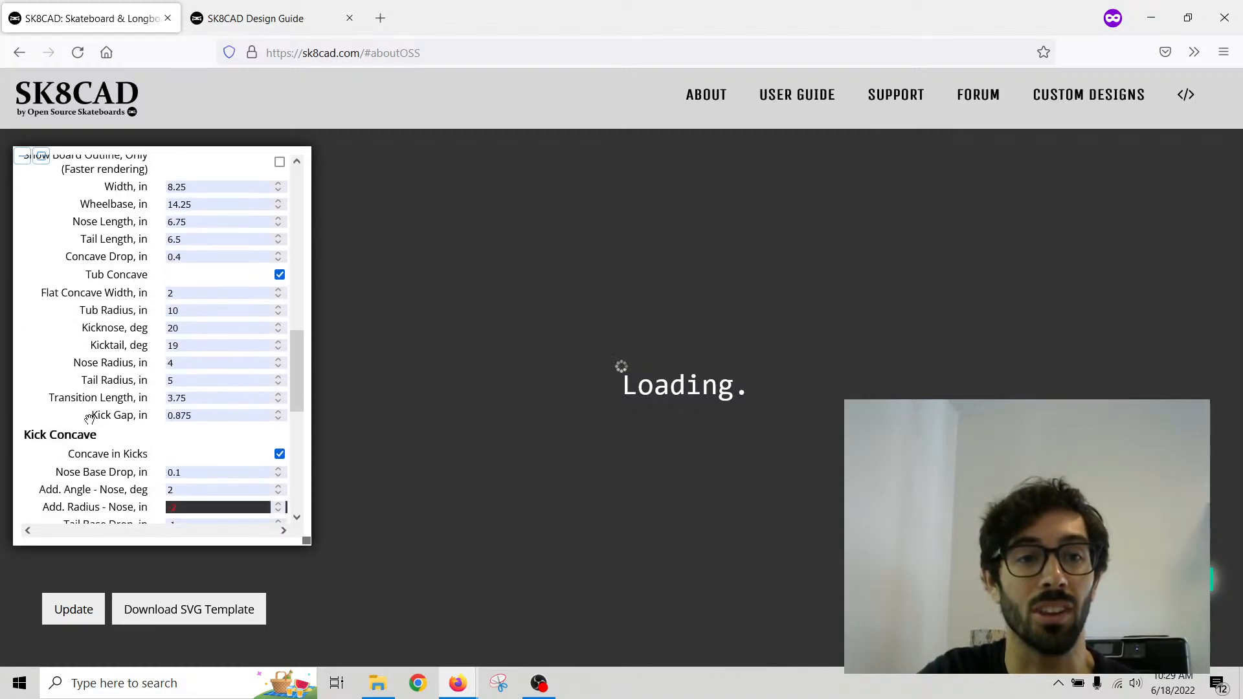
pyautogui.scroll(-6, 89, 419)
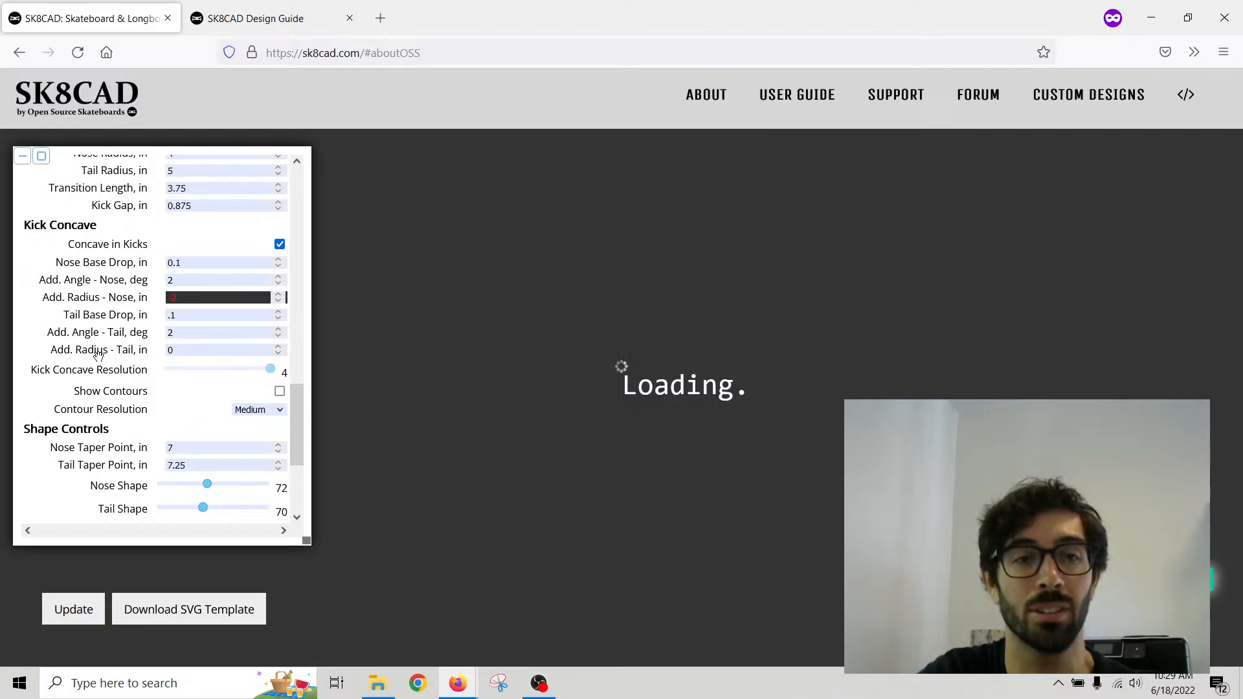
pyautogui.scroll(5, 94, 355)
pyautogui.scroll(-5, 77, 379)
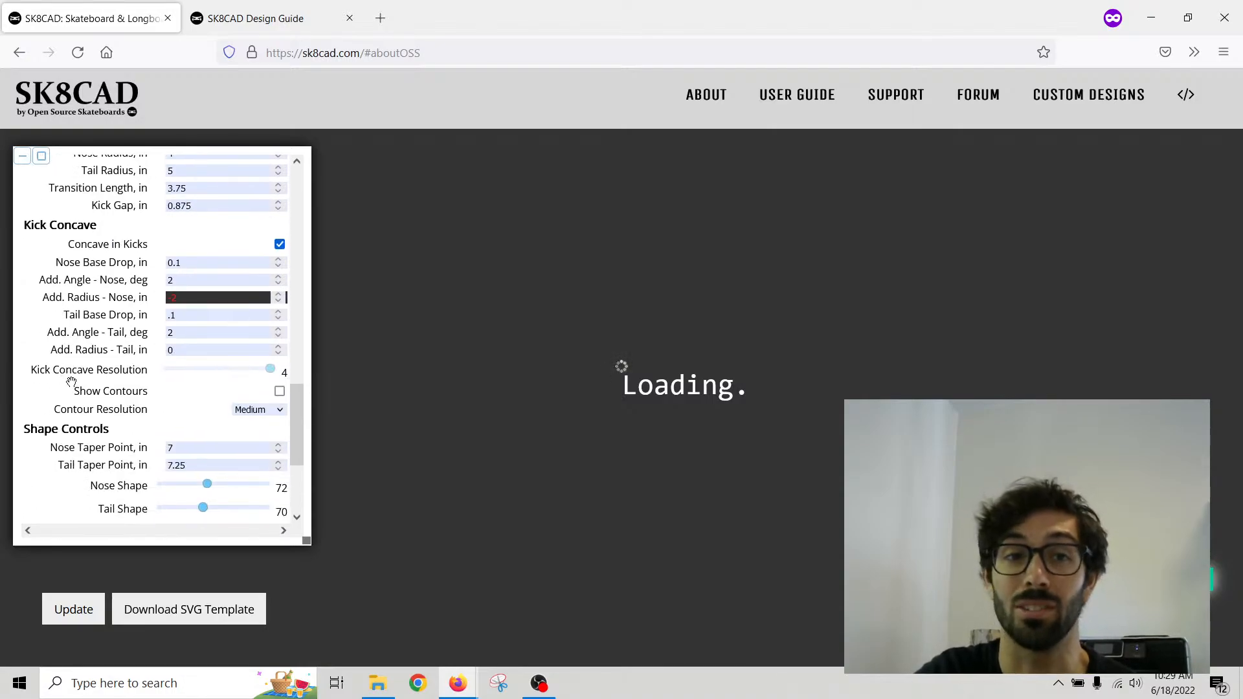
pyautogui.scroll(18, 79, 378)
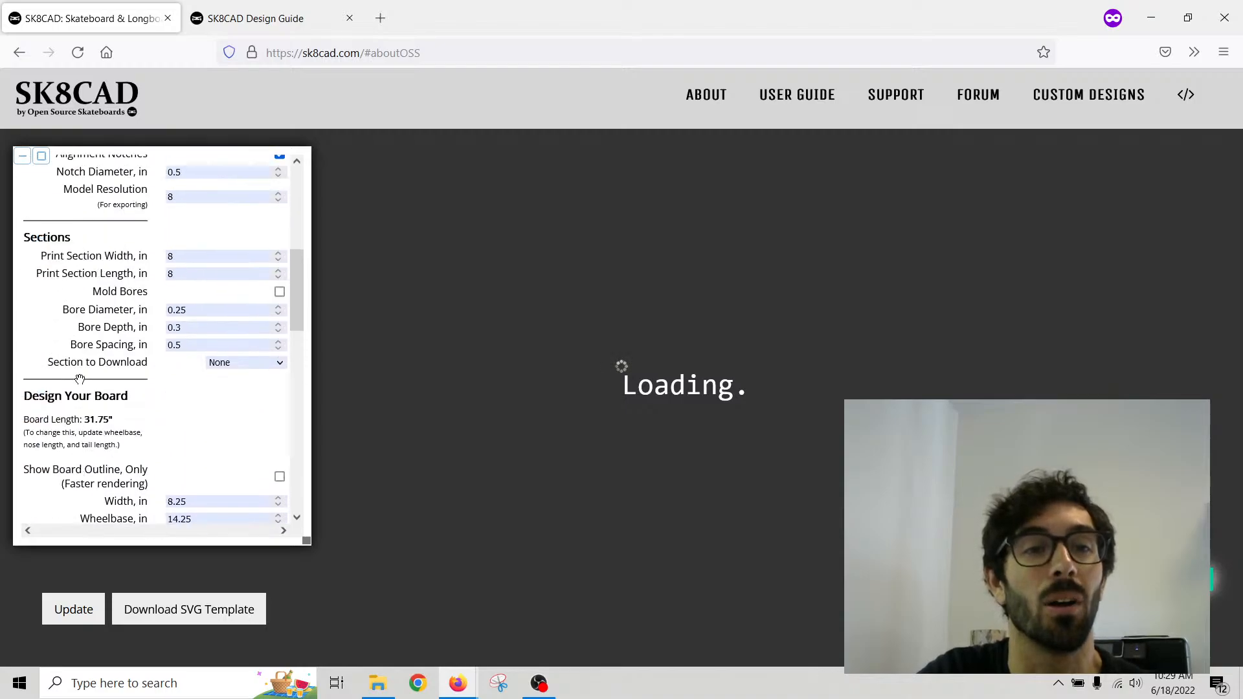
pyautogui.scroll(3, 80, 381)
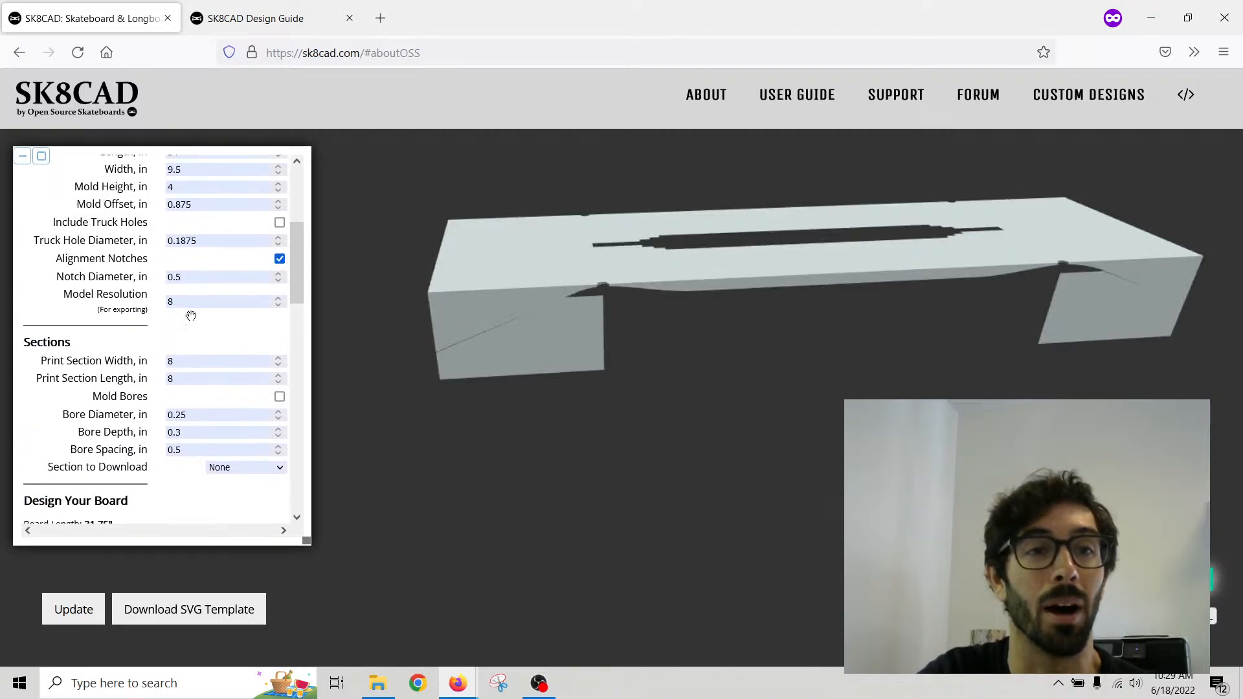
pyautogui.moveTo(719, 308); pyautogui.dragTo(738, 181)
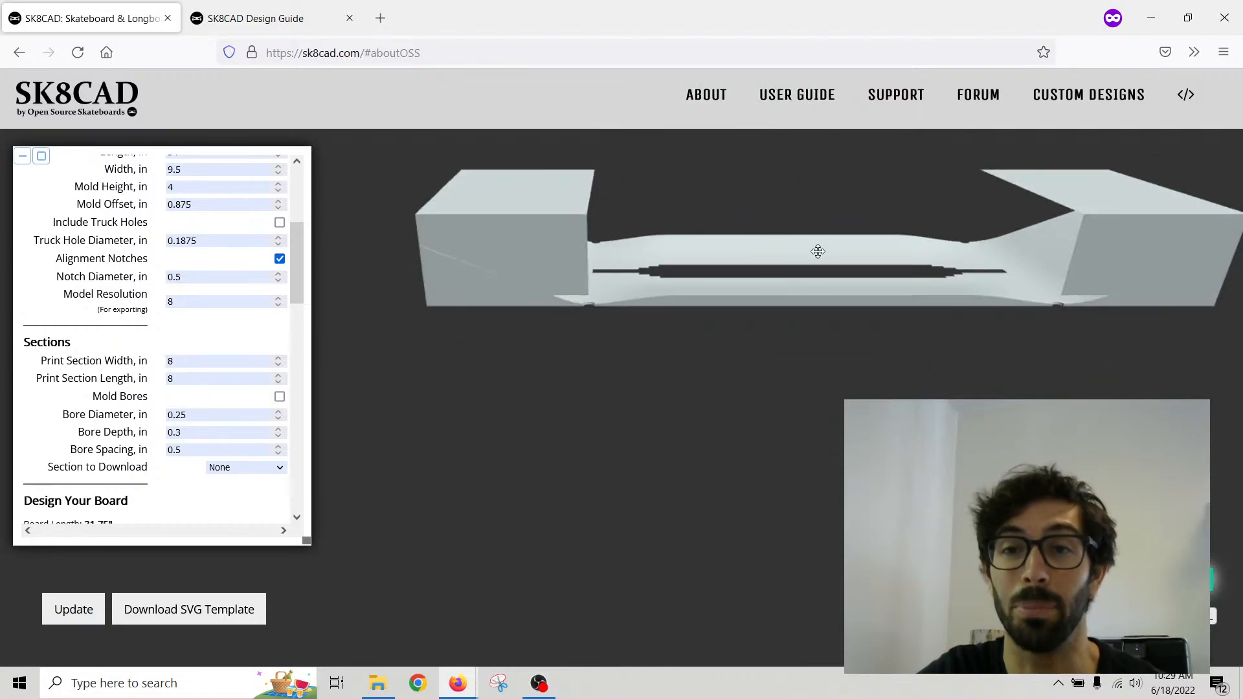
# Step: Set the kick concave resolution back to 0 and inspect the re-rendered female mold's surface
pyautogui.scroll(-9, 63, 440)
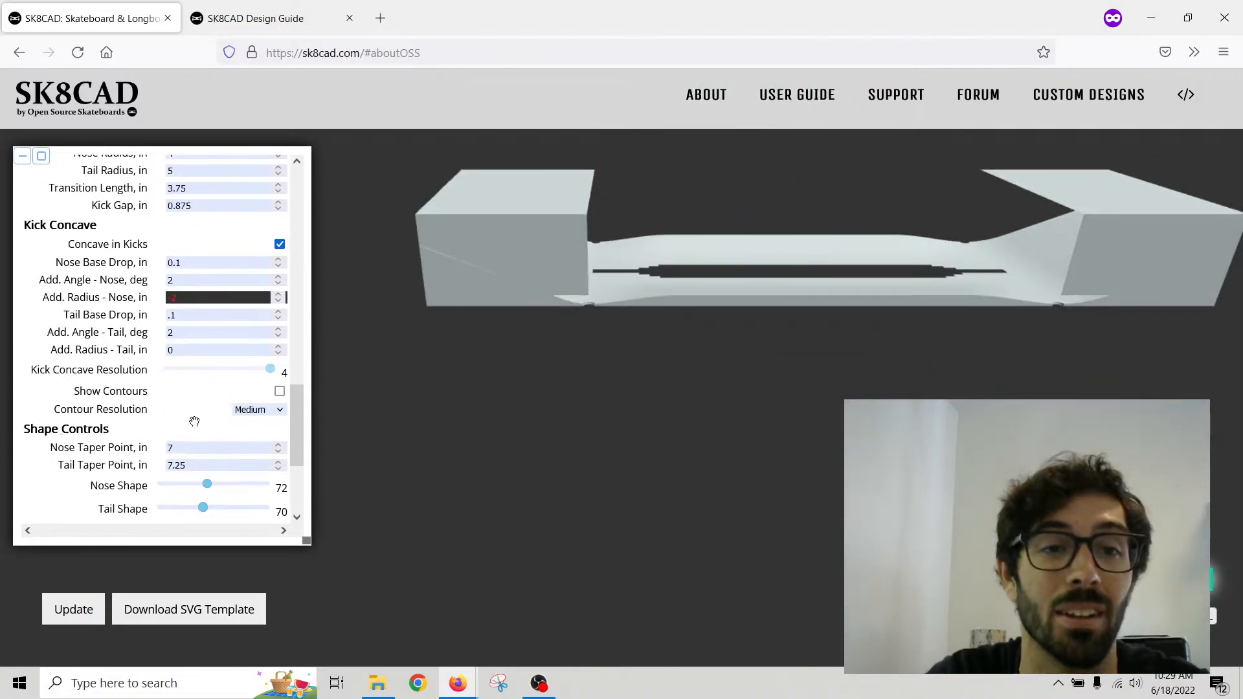
pyautogui.moveTo(270, 369); pyautogui.dragTo(220, 375)
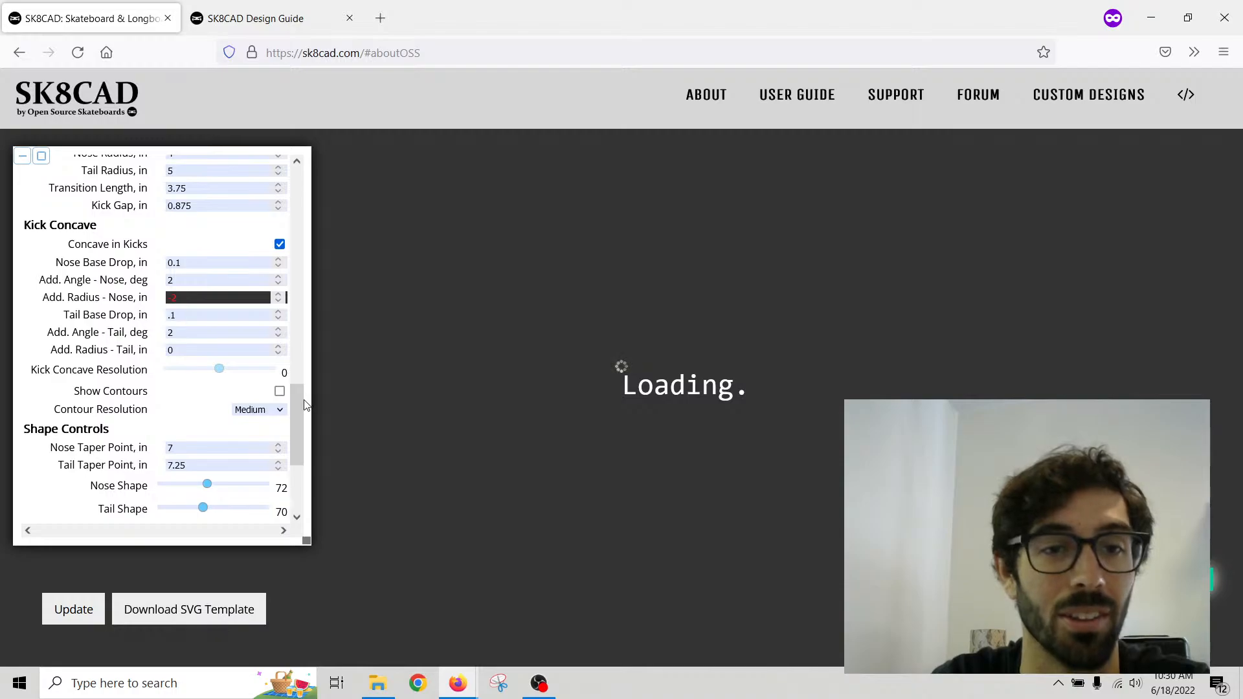
pyautogui.moveTo(298, 403); pyautogui.dragTo(299, 399)
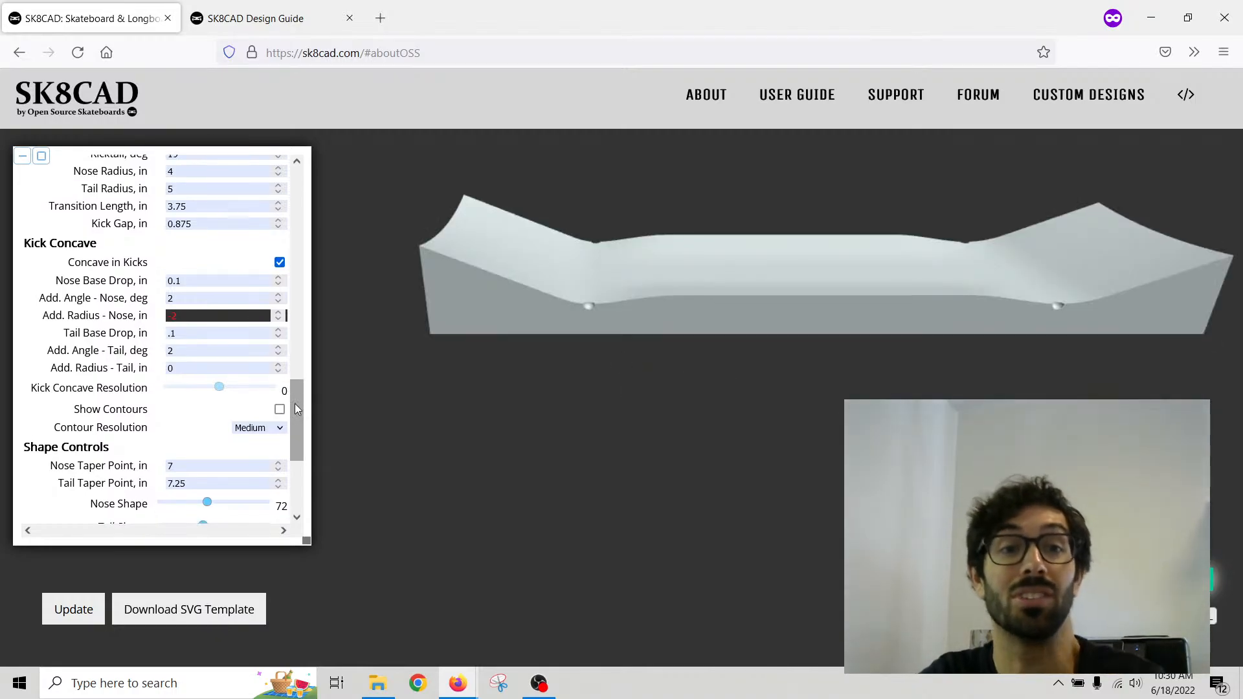
pyautogui.moveTo(598, 310)
pyautogui.mouseDown()
pyautogui.moveTo(586, 314)
pyautogui.moveTo(613, 313)
pyautogui.mouseUp()
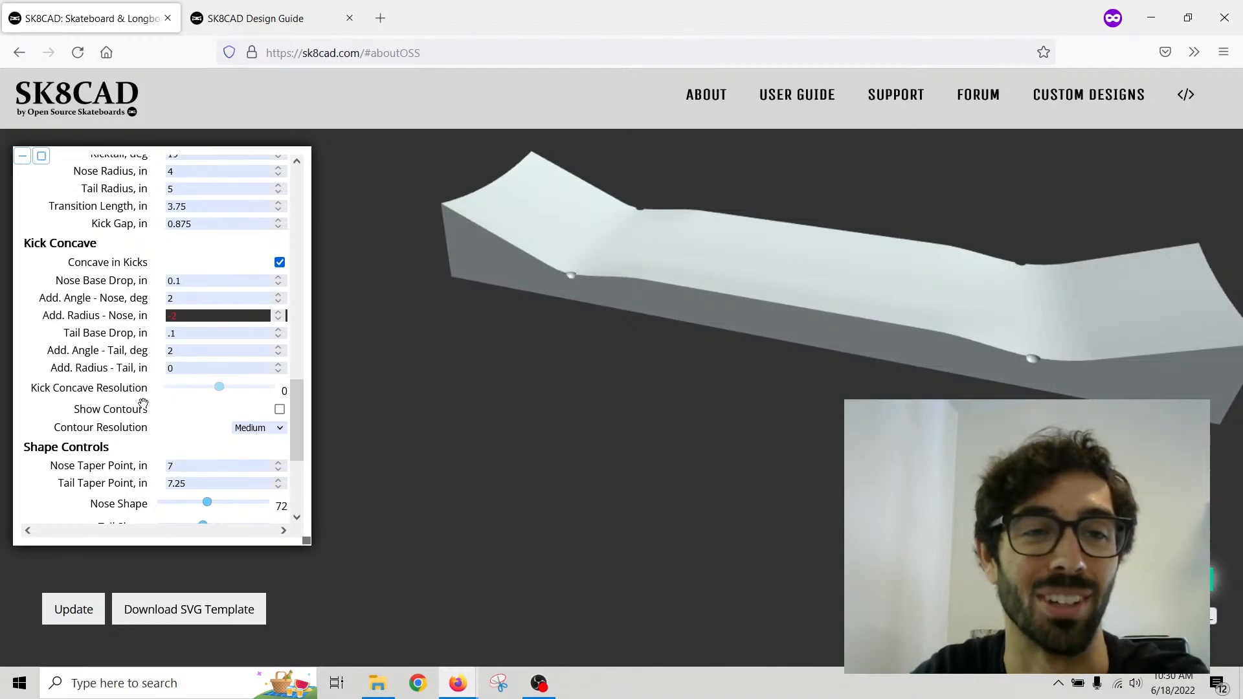
# Step: Switch the displayed model back to the male mold
pyautogui.scroll(-3, 102, 392)
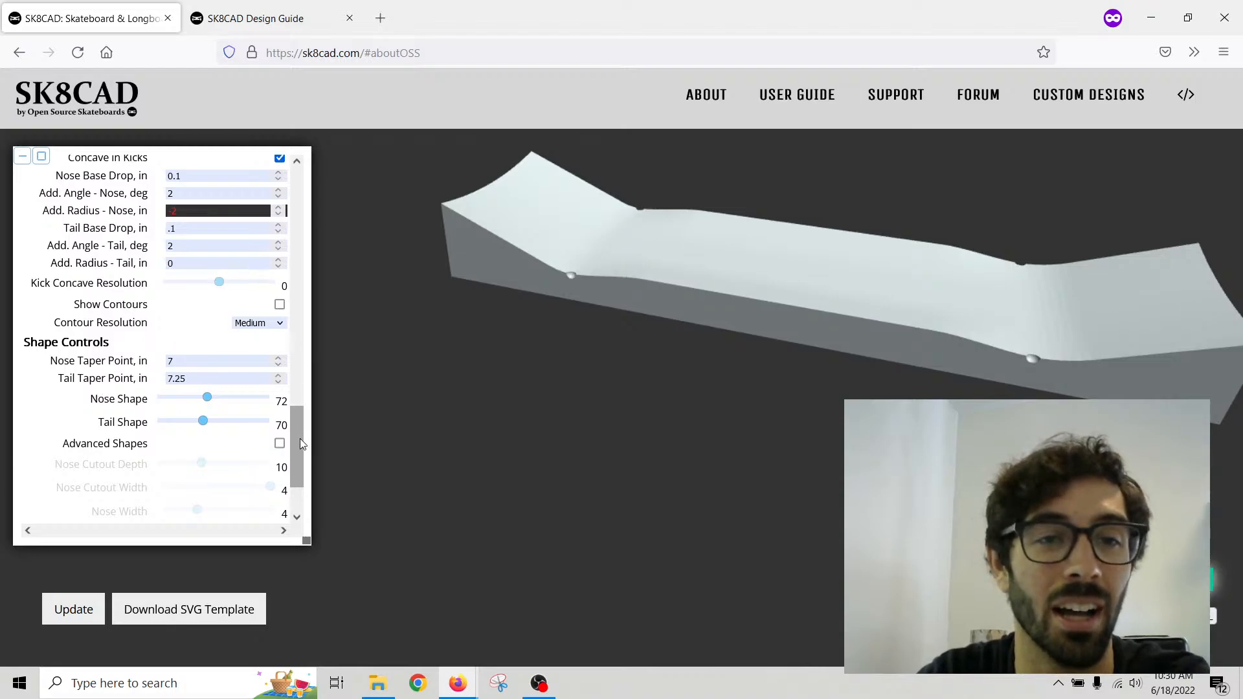
pyautogui.moveTo(300, 437); pyautogui.dragTo(307, 337)
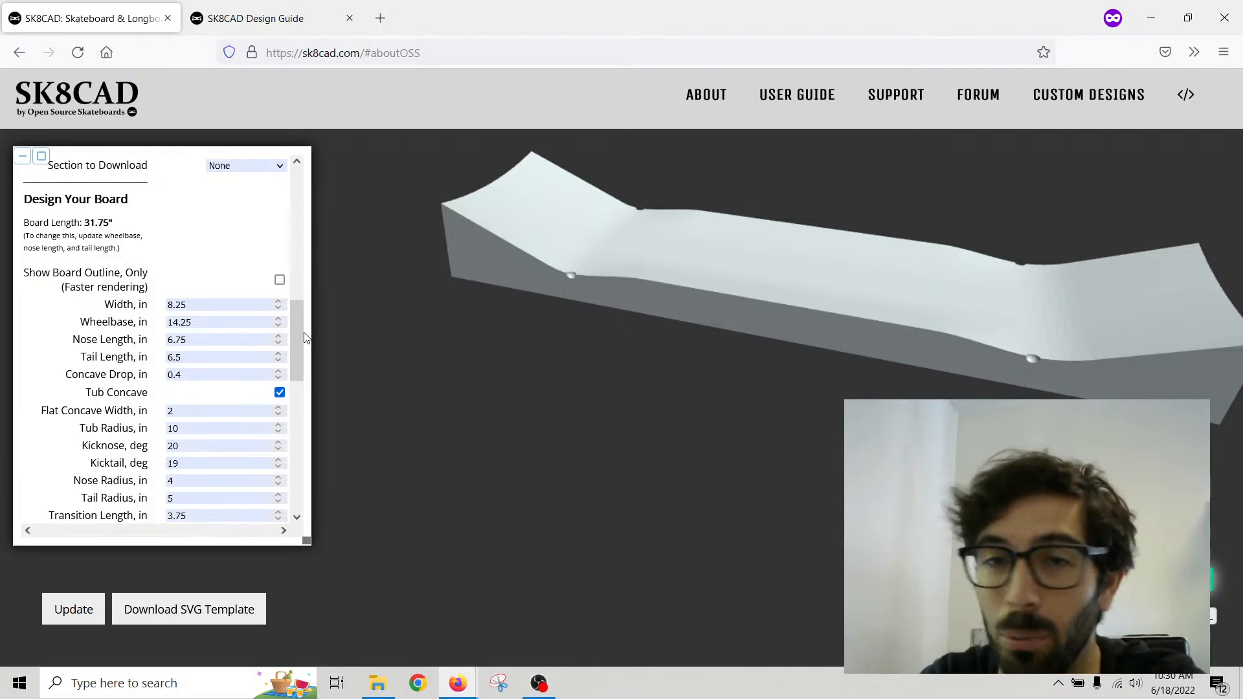
pyautogui.moveTo(294, 336); pyautogui.dragTo(298, 233)
pyautogui.click(238, 256)
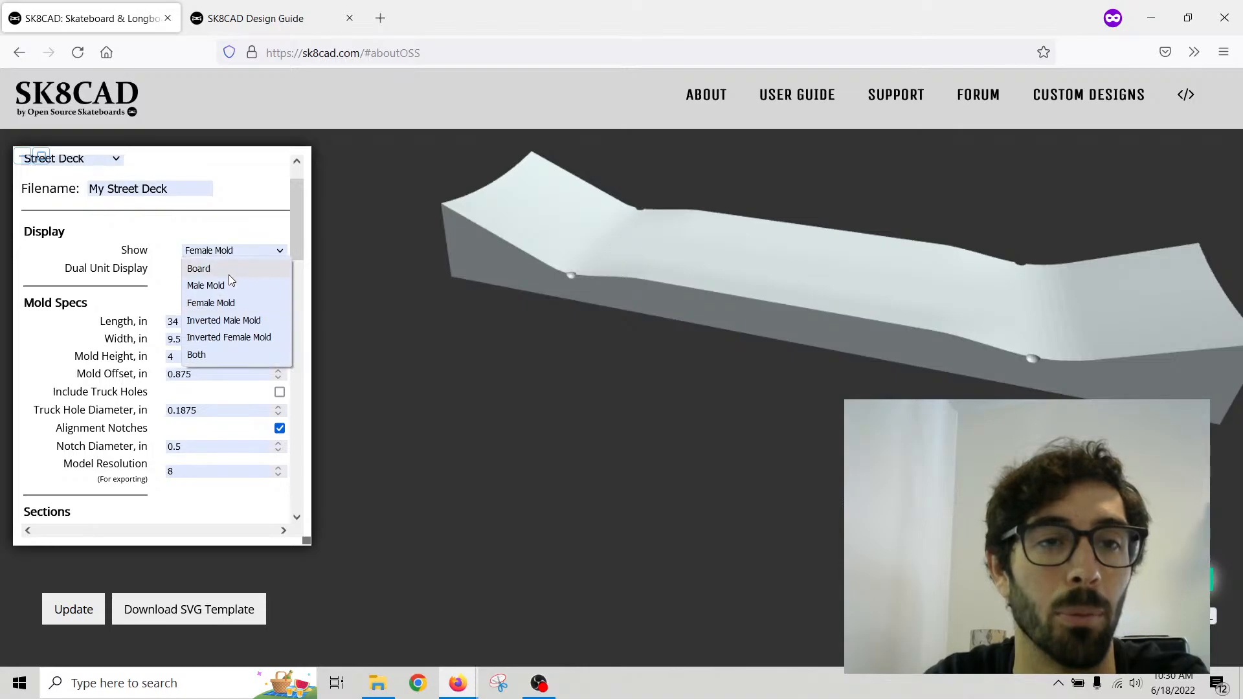
pyautogui.click(233, 282)
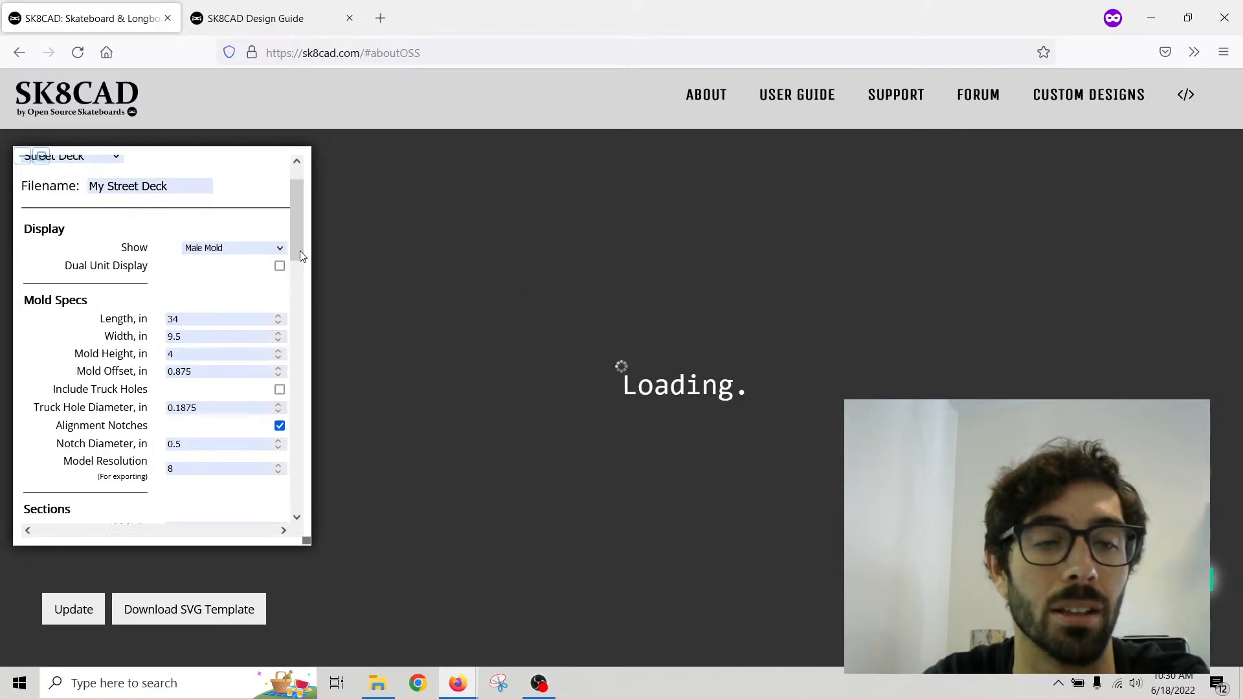
# Step: Show contours on the mold at medium contour resolution and inspect the banding across the kicks and concave
pyautogui.moveTo(300, 250); pyautogui.dragTo(292, 469)
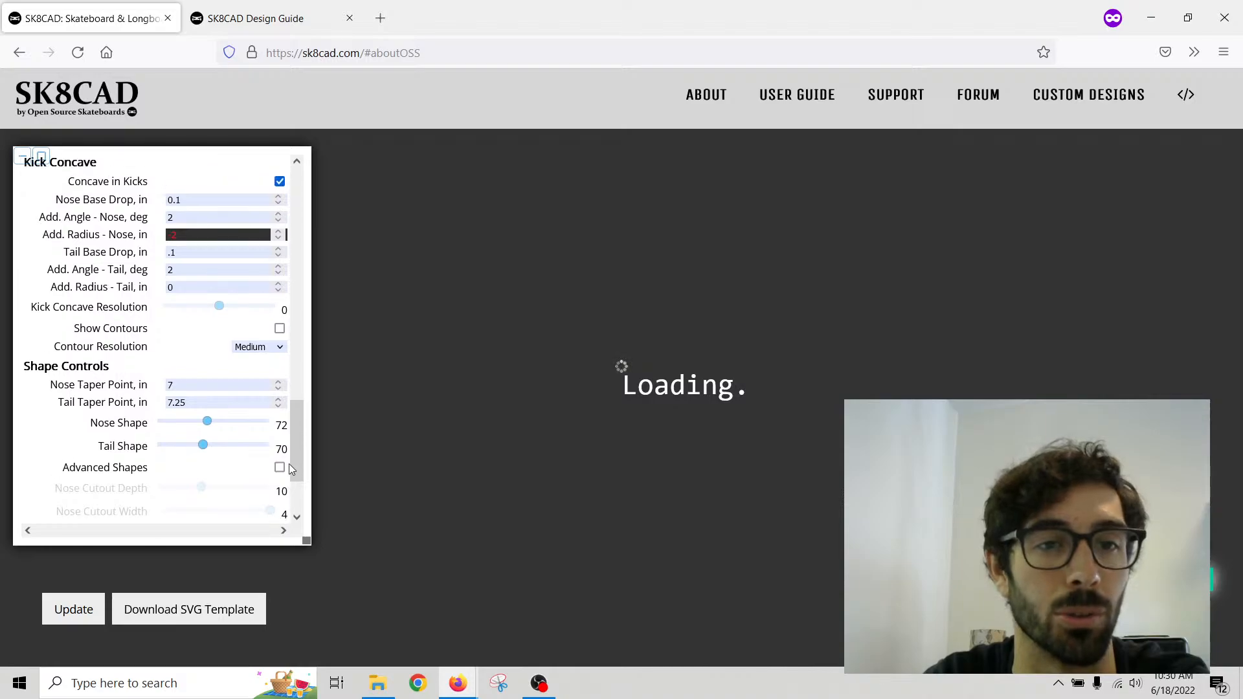
pyautogui.click(280, 329)
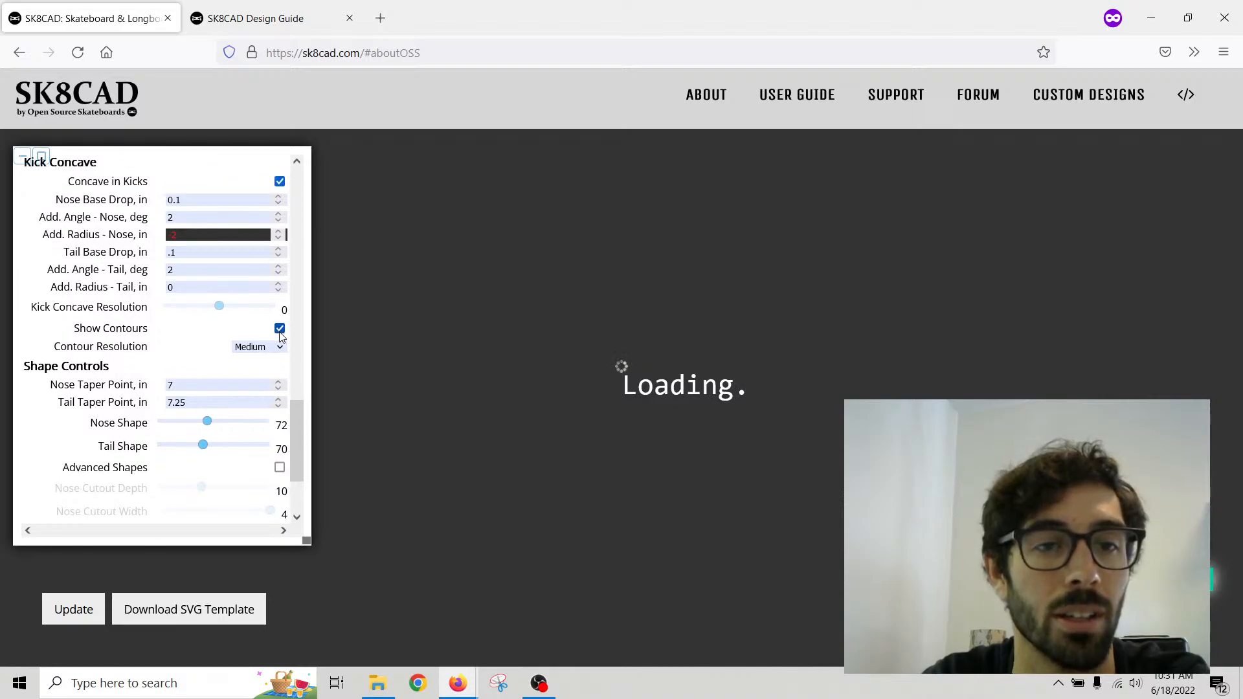
pyautogui.click(246, 347)
pyautogui.click(253, 401)
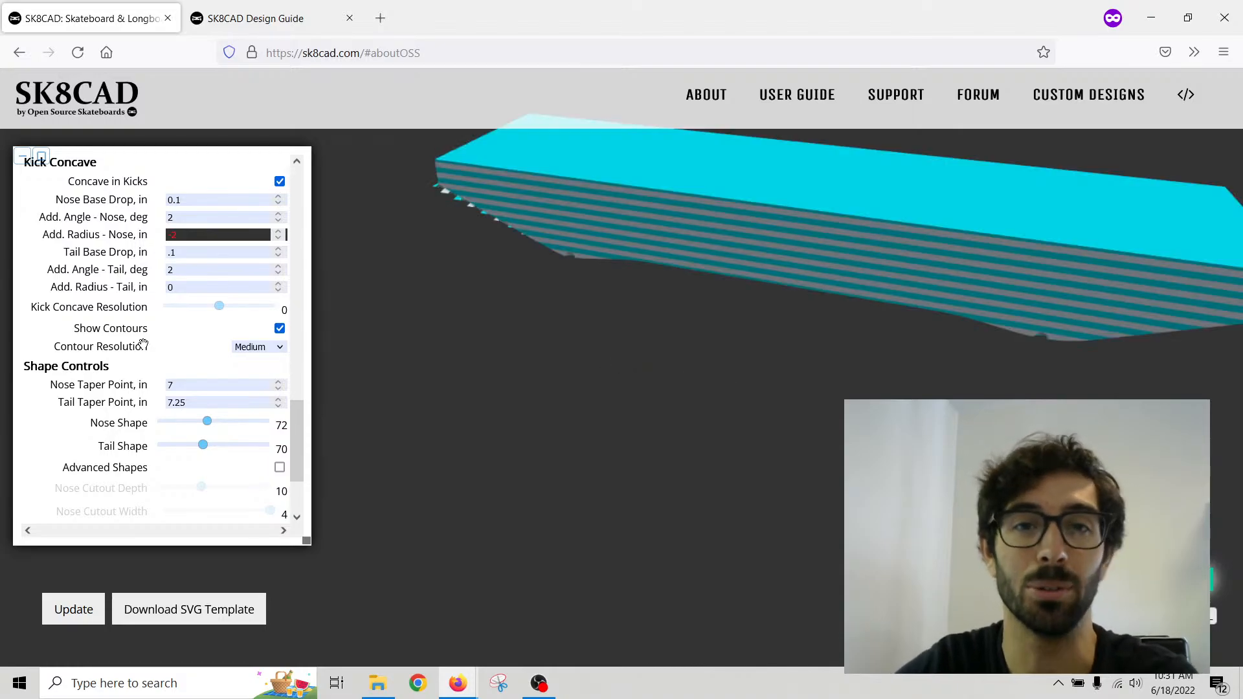
pyautogui.moveTo(499, 508); pyautogui.dragTo(568, 329)
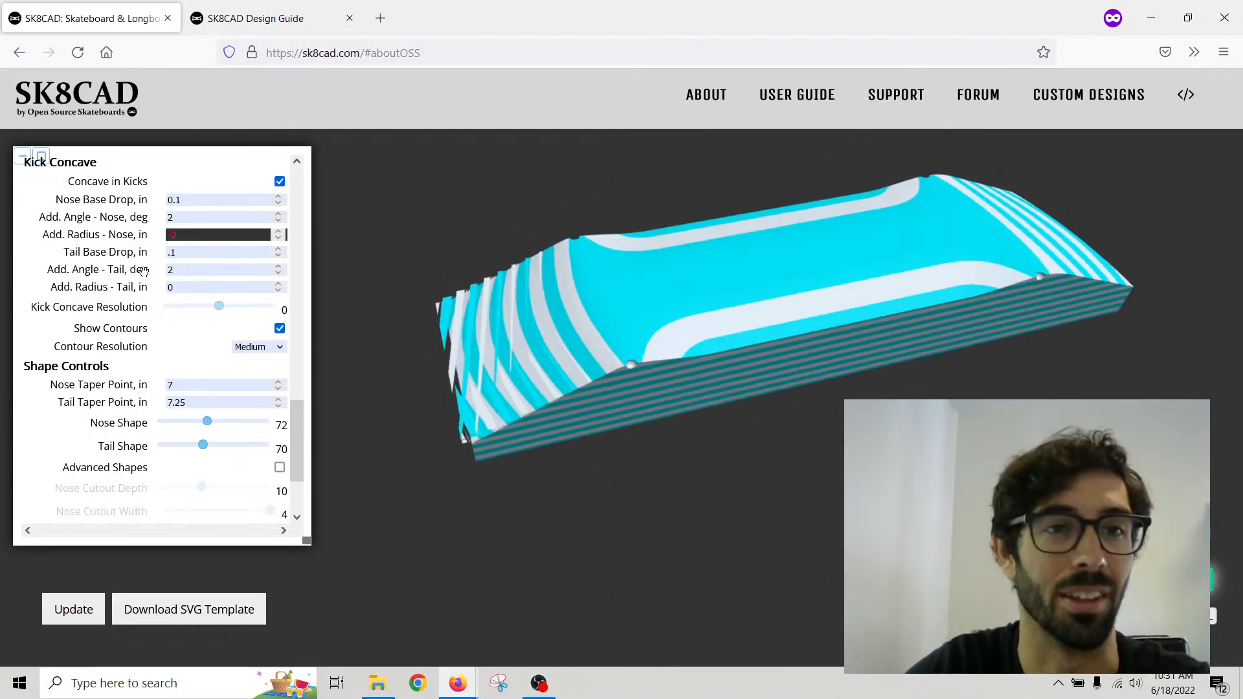
# Step: Set the additional nose radius to 0 and inspect the contour bands on the male mold's nose and tail kicks
pyautogui.doubleClick(188, 233)
pyautogui.write('0')
pyautogui.press('Tab')
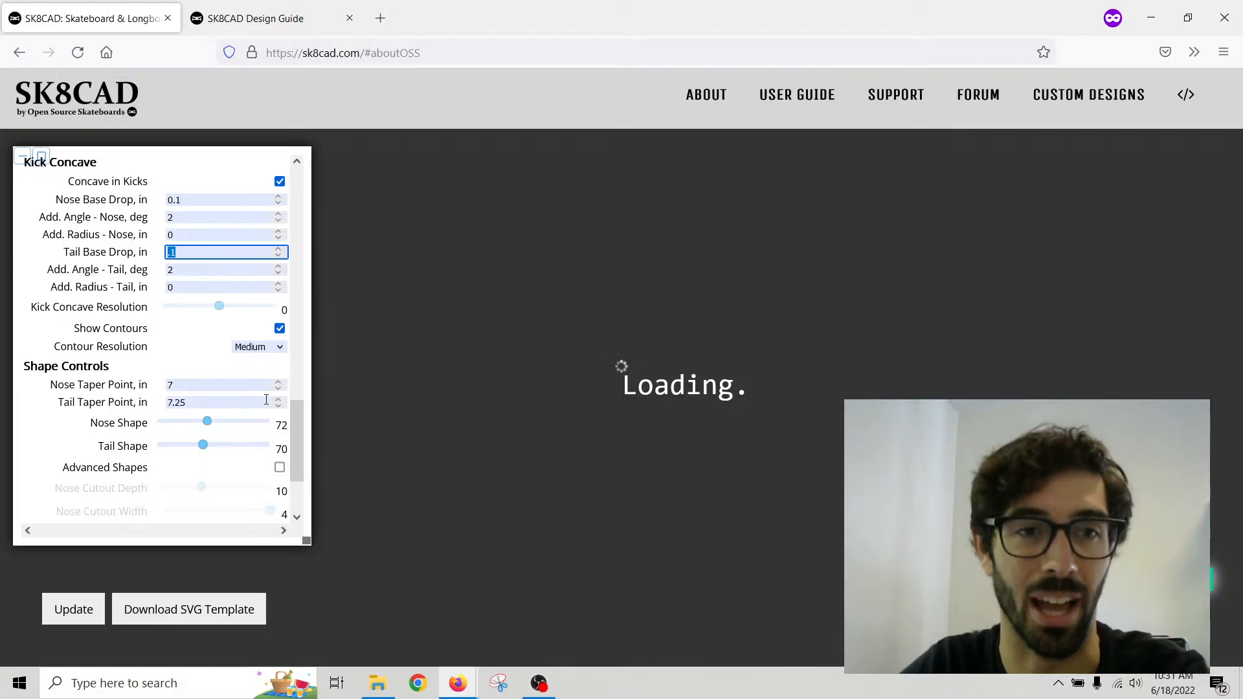
pyautogui.moveTo(800, 280); pyautogui.dragTo(737, 302)
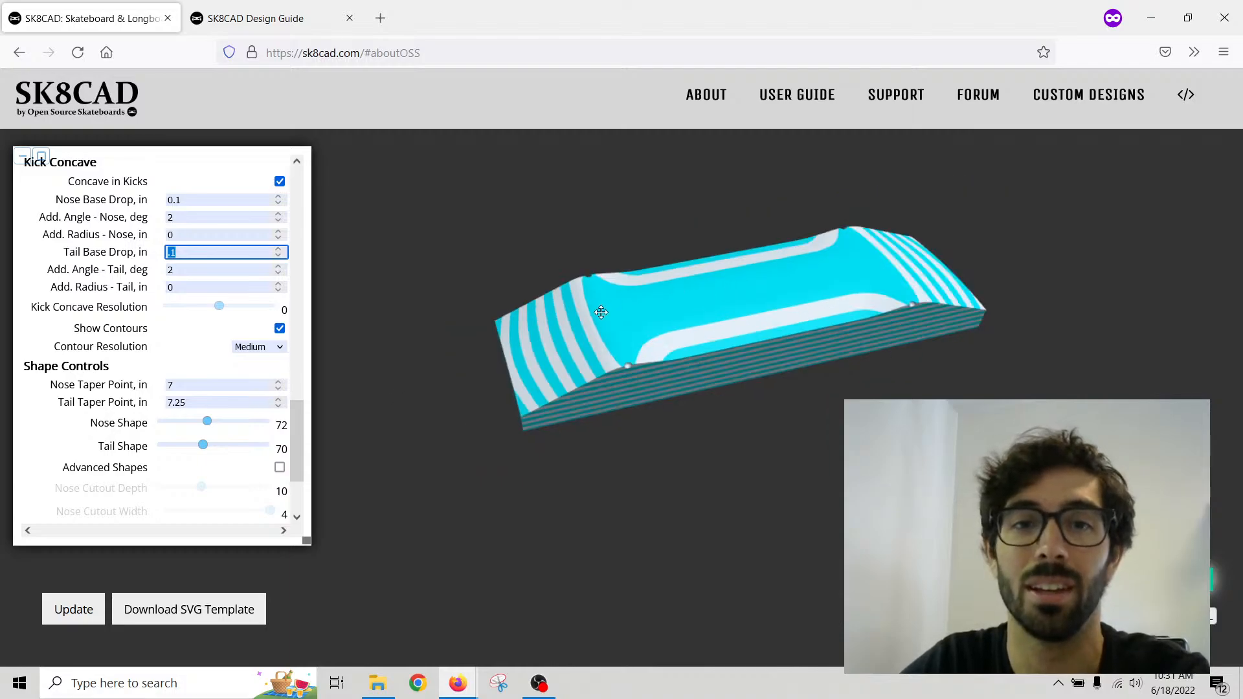
pyautogui.scroll(5, 589, 313)
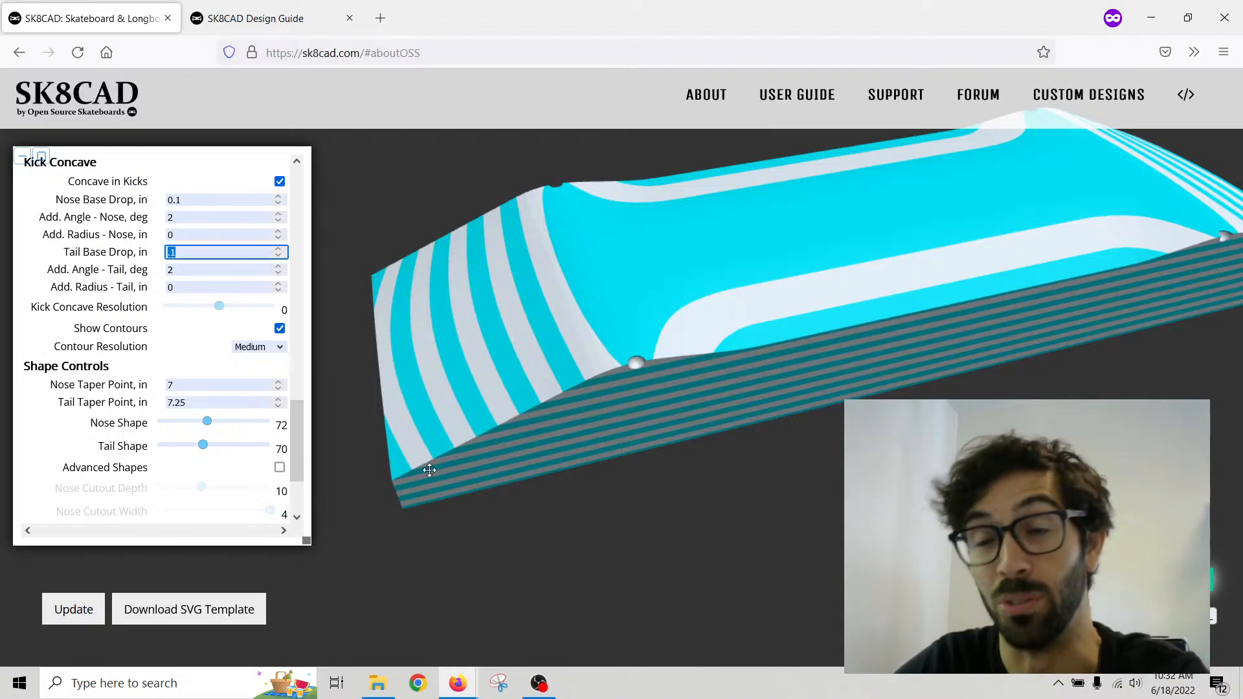
pyautogui.scroll(-5, 682, 375)
pyautogui.moveTo(729, 365); pyautogui.dragTo(707, 373)
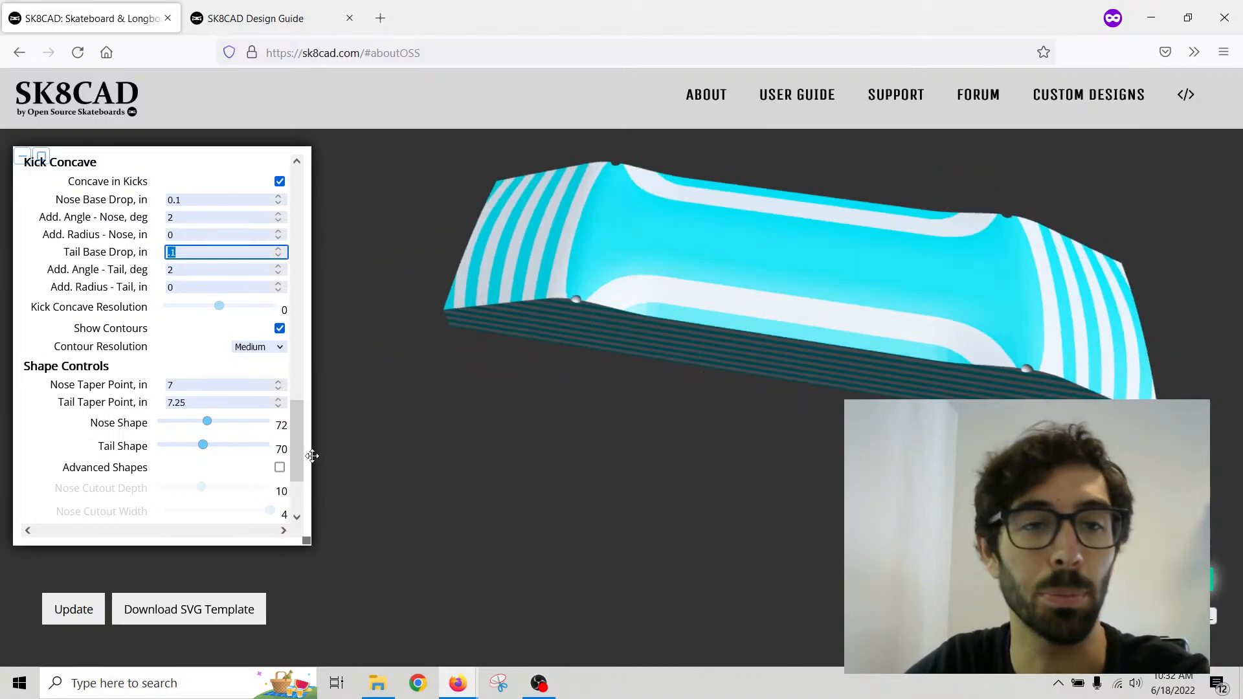
# Step: Set the contour resolution to Ultra fine with the male mold displayed, and inspect the banding across its surface
pyautogui.click(257, 349)
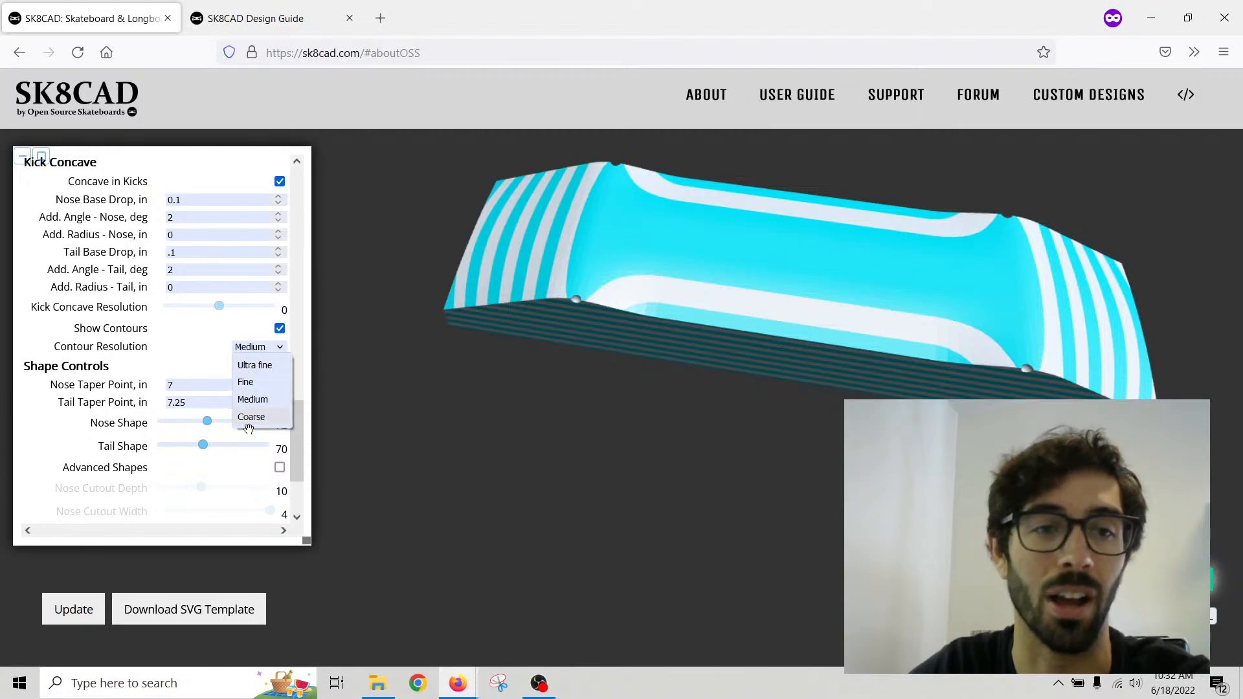
pyautogui.click(256, 365)
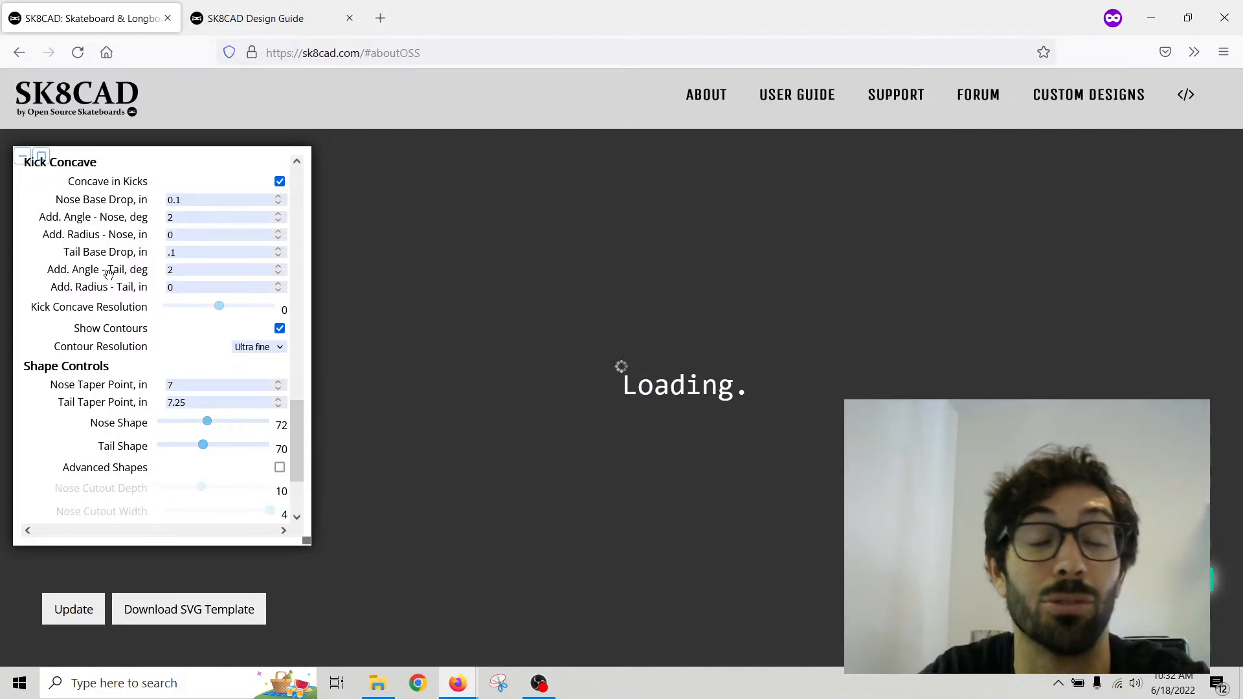
pyautogui.scroll(8, 109, 273)
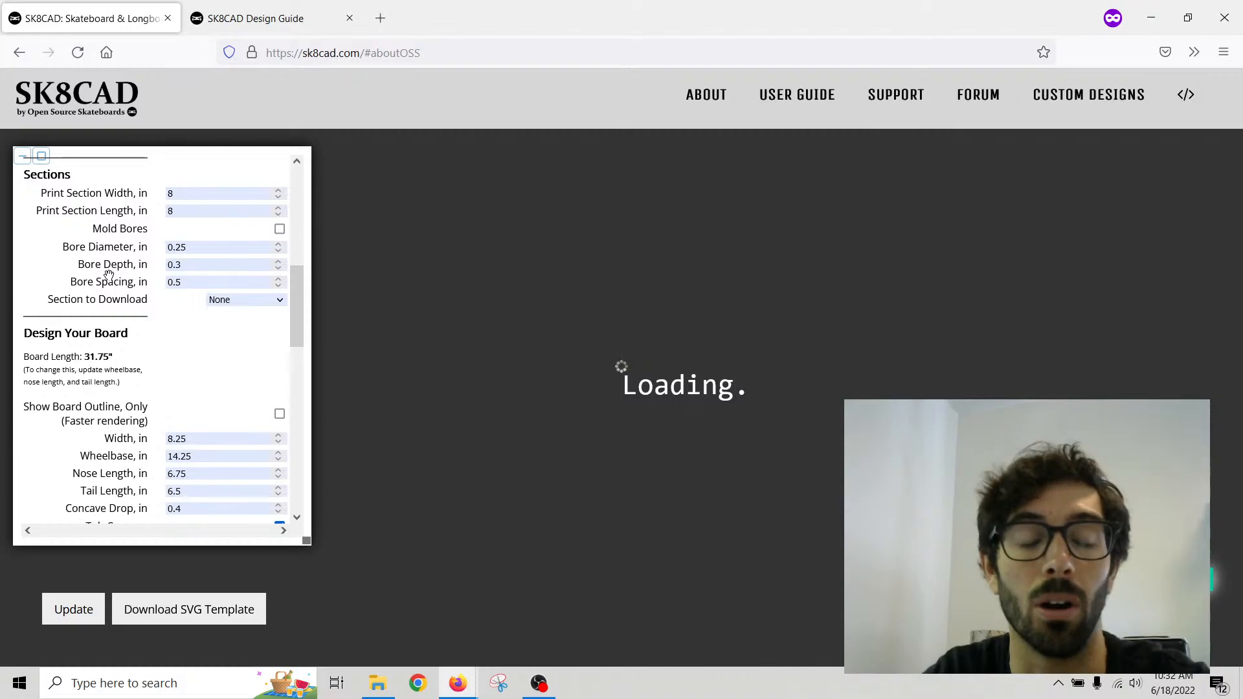
pyautogui.scroll(3, 109, 275)
pyautogui.scroll(3, 109, 274)
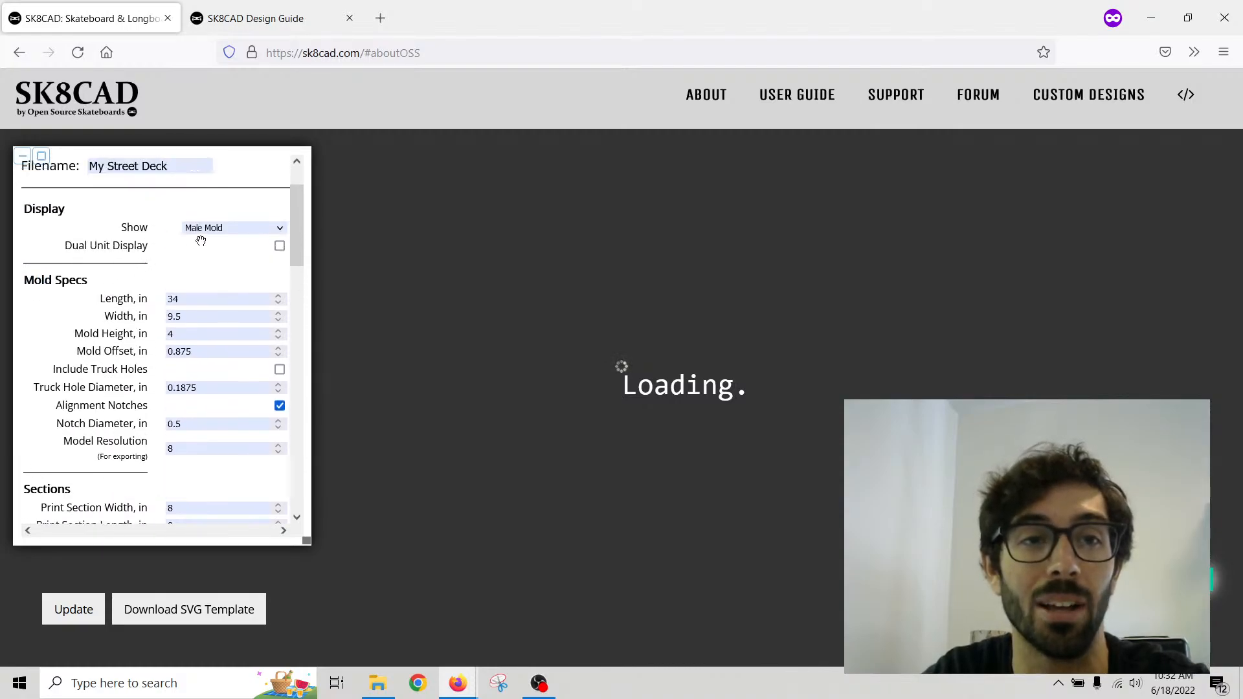
pyautogui.click(224, 230)
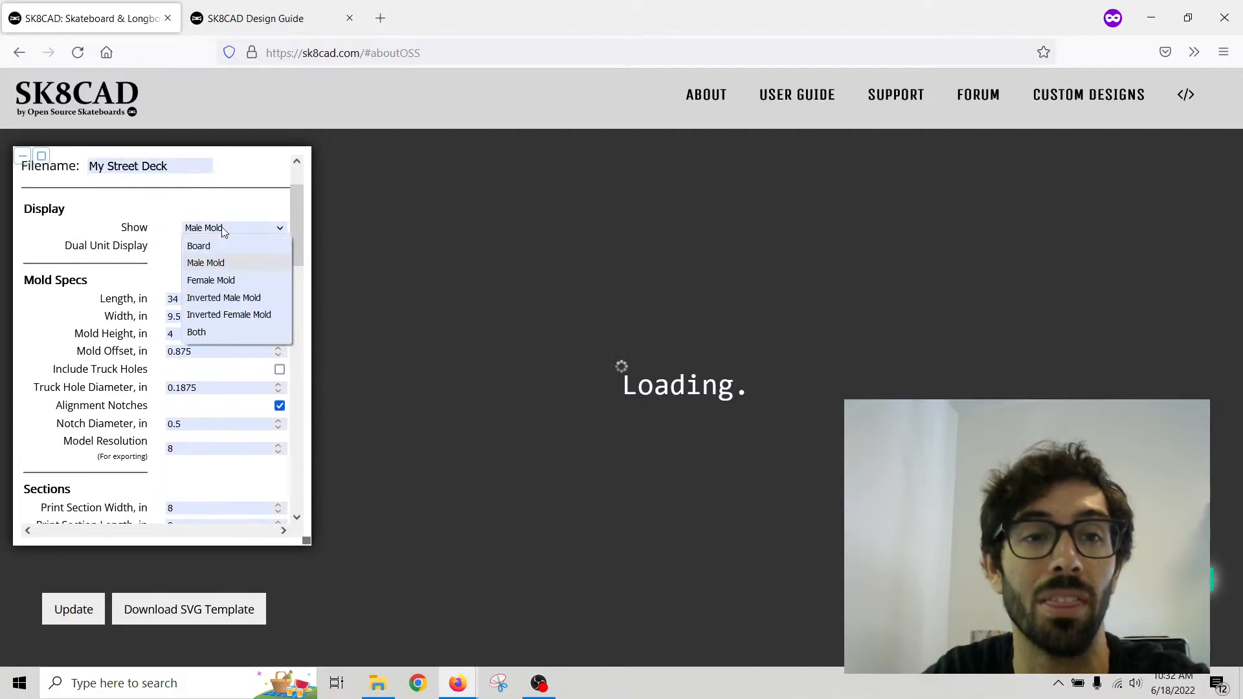
pyautogui.click(227, 262)
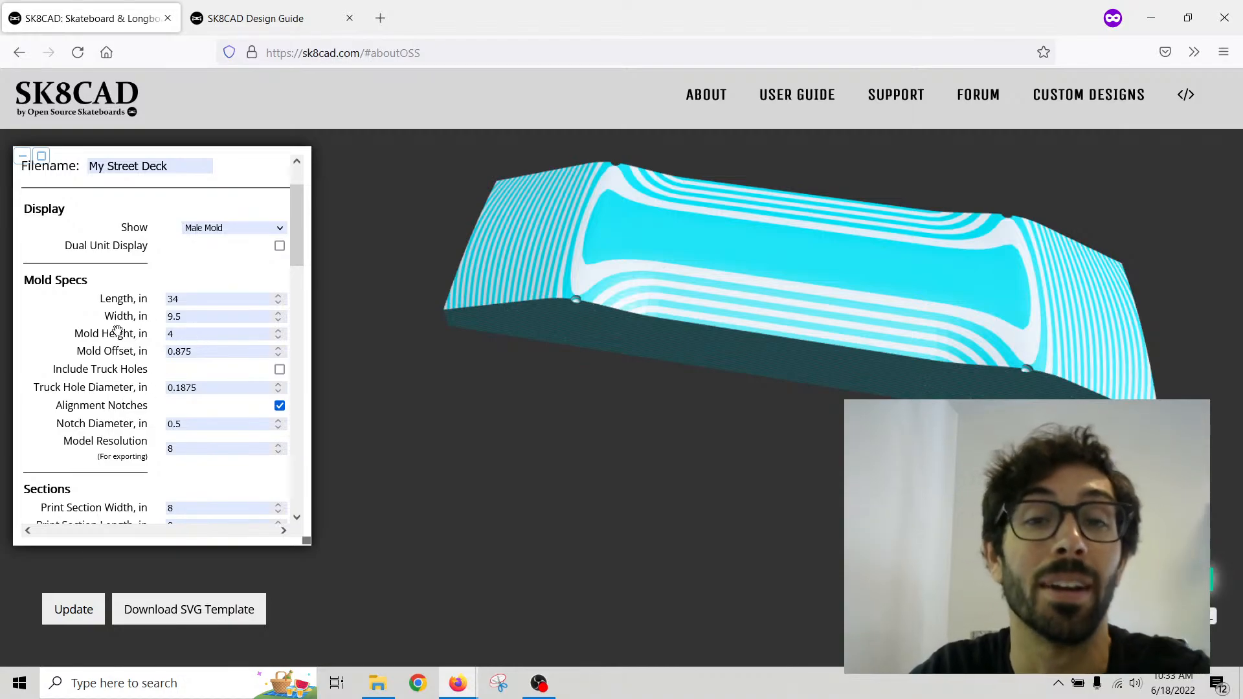
pyautogui.scroll(-3, 117, 330)
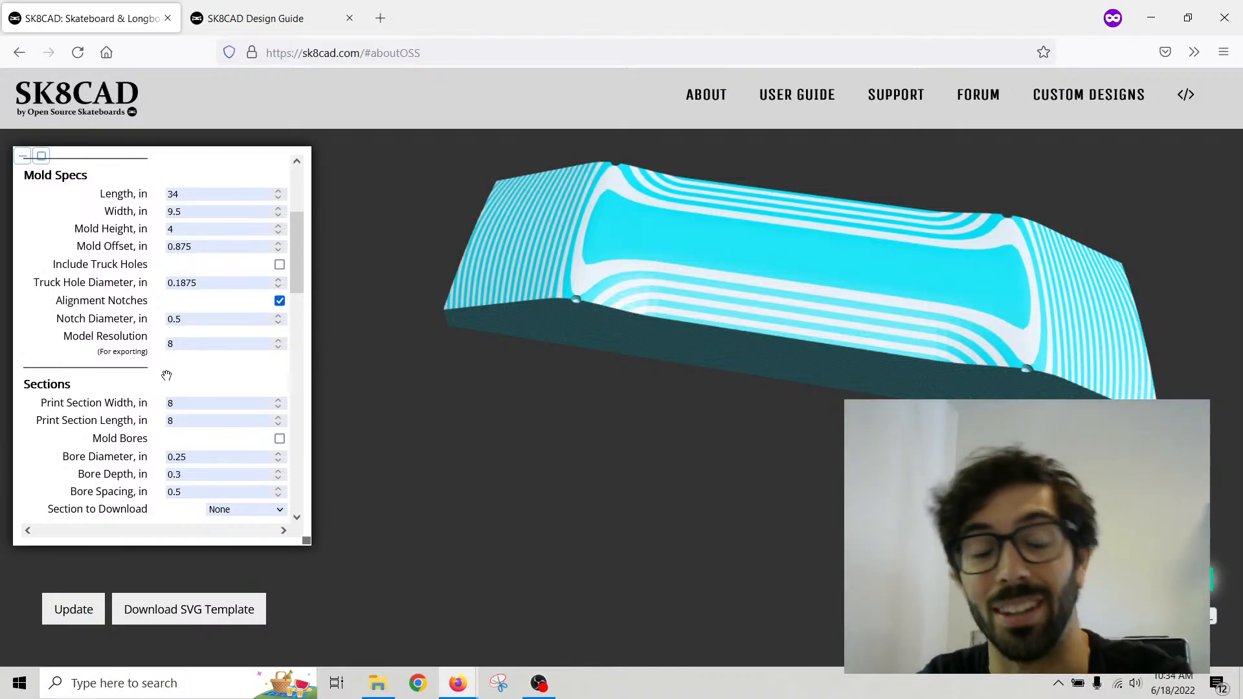
pyautogui.moveTo(613, 316); pyautogui.dragTo(748, 325)
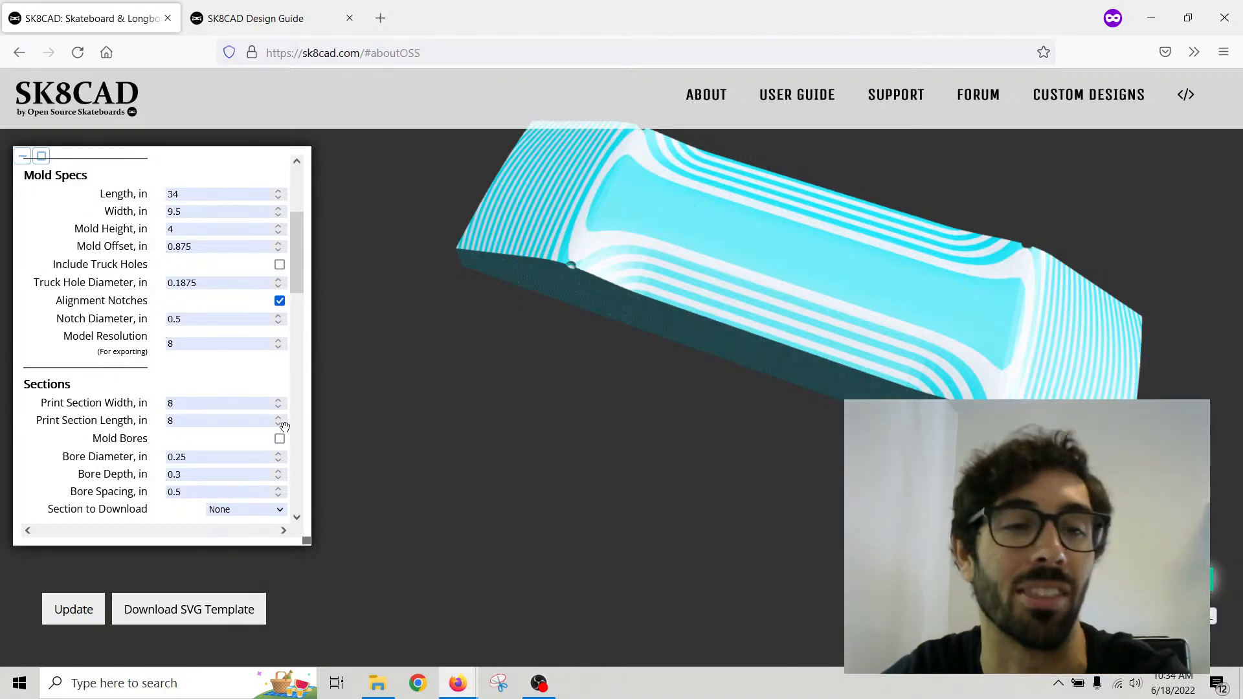
# Step: Turn off concave in the kicks and the contour display, and view the plain male mold from the side
pyautogui.scroll(-8, 71, 375)
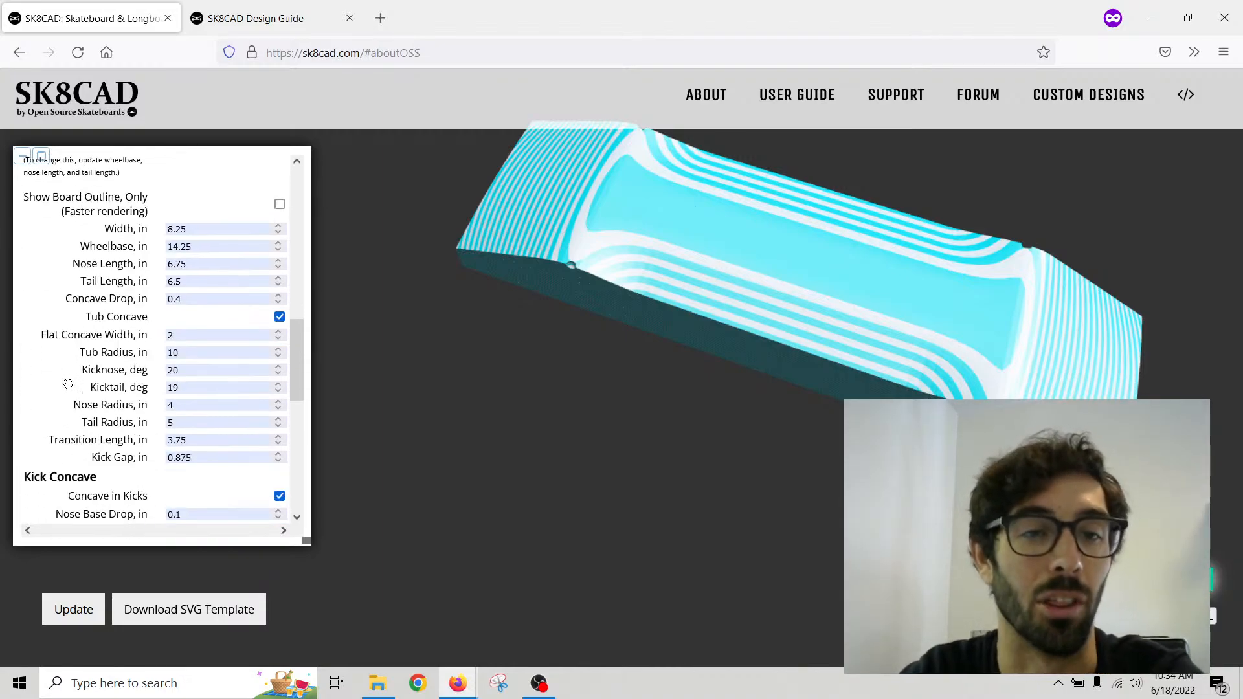
pyautogui.scroll(-3, 161, 428)
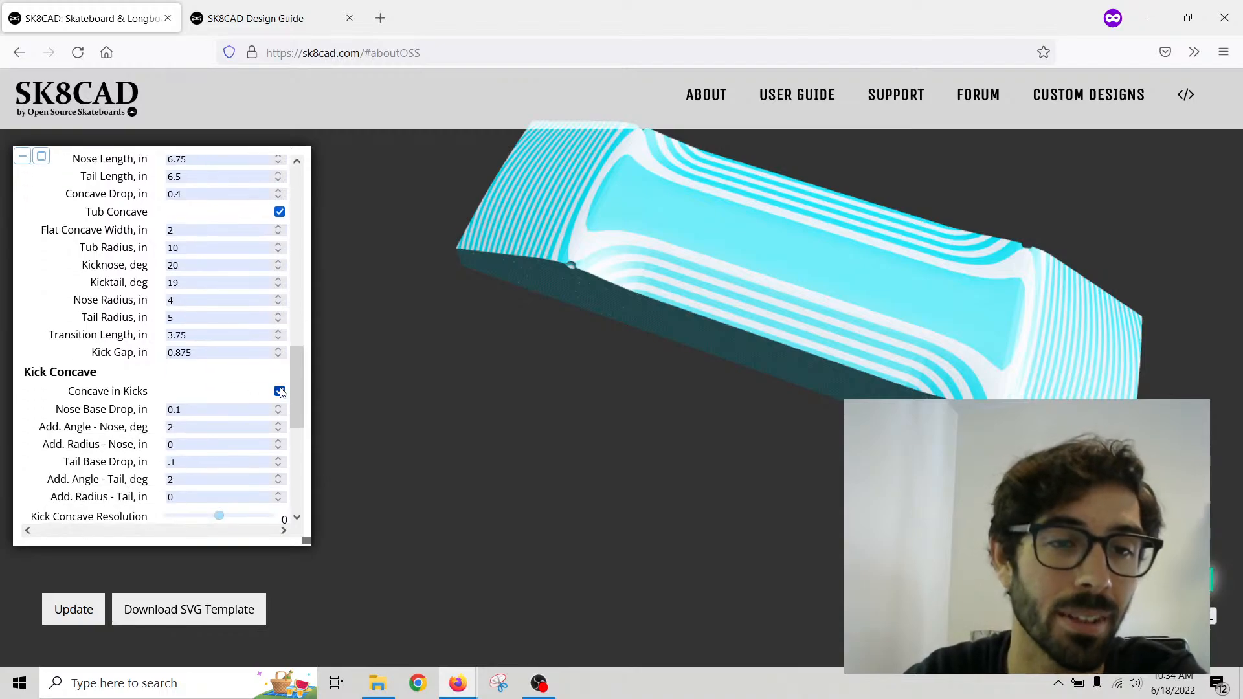
pyautogui.click(280, 392)
pyautogui.scroll(-6, 254, 353)
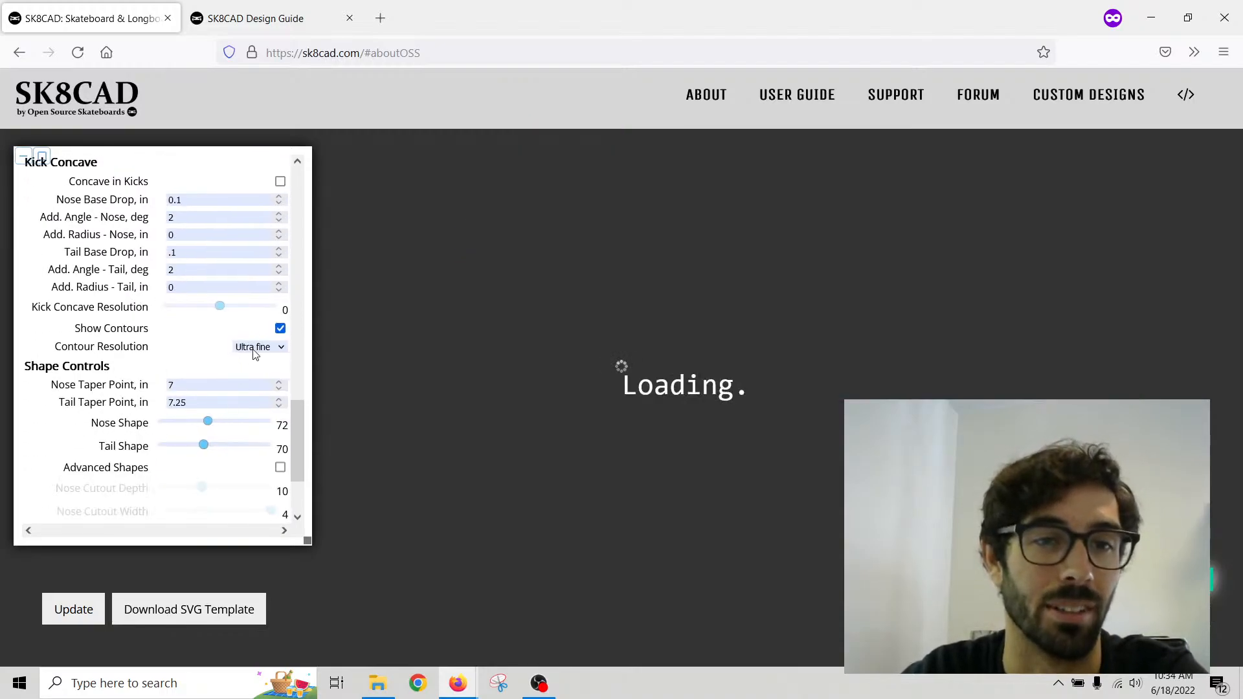
pyautogui.click(279, 328)
pyautogui.scroll(3, 64, 317)
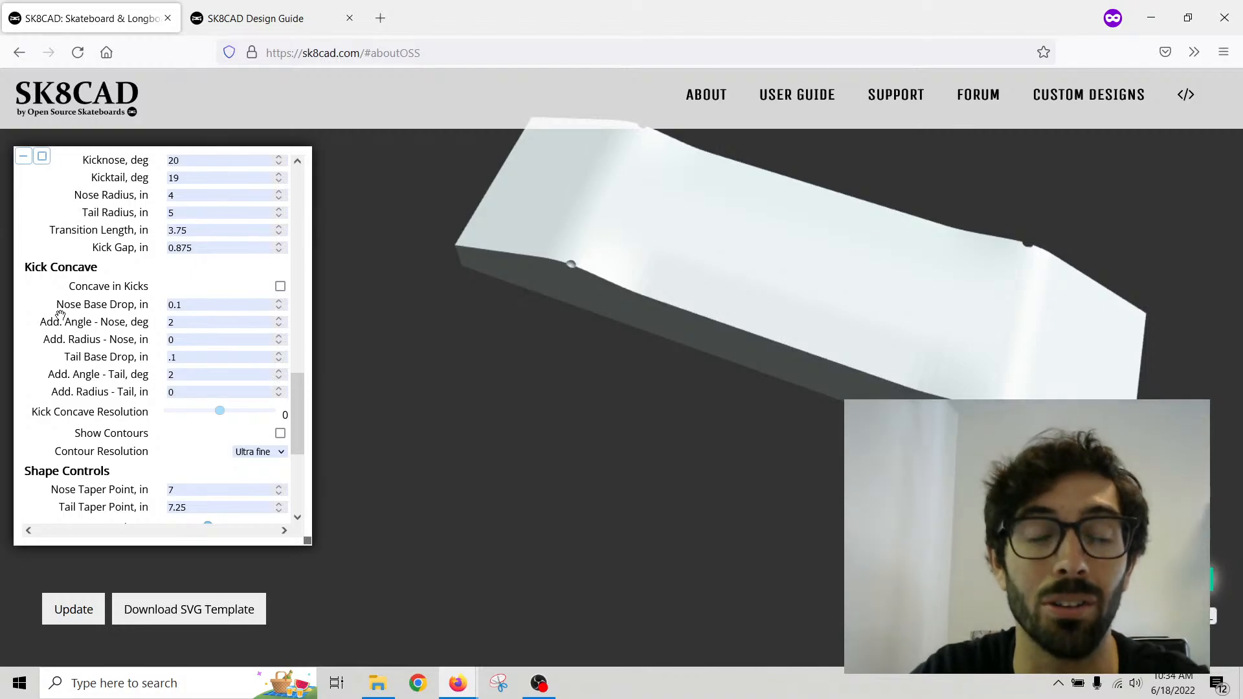
pyautogui.moveTo(487, 247); pyautogui.dragTo(521, 230)
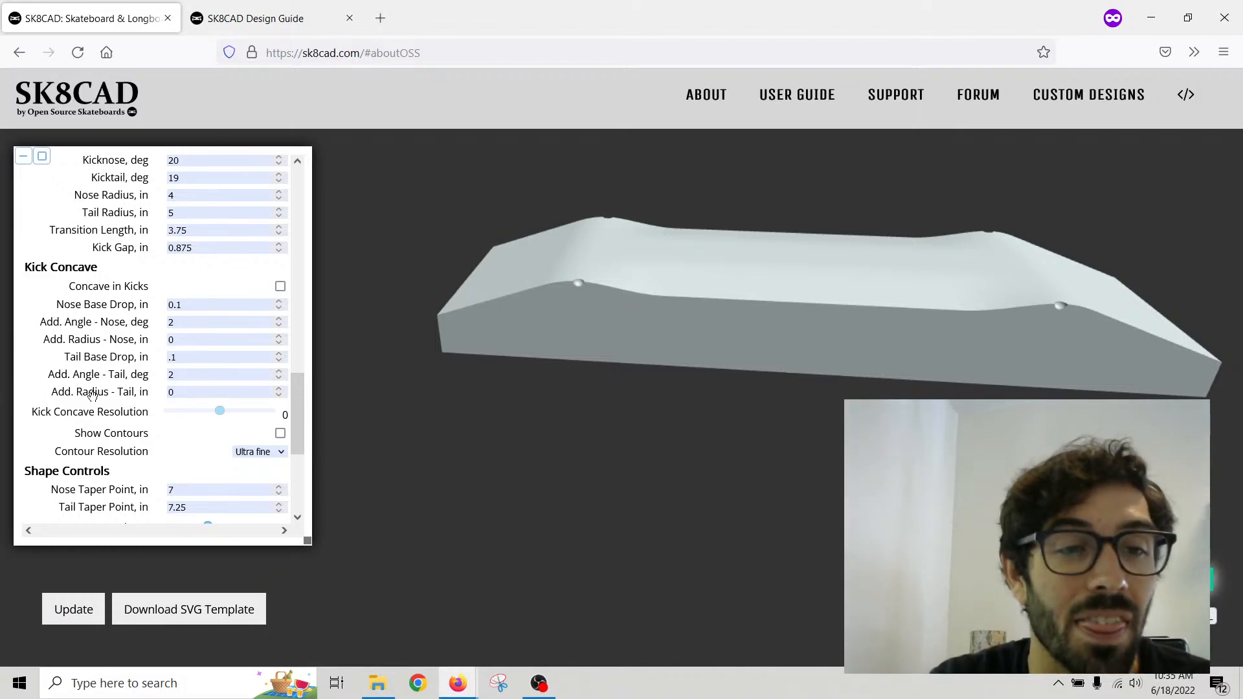
# Step: Look through the kick concave, section and mold specification settings, including the alignment notch diameter
pyautogui.scroll(-3, 93, 396)
pyautogui.scroll(6, 93, 396)
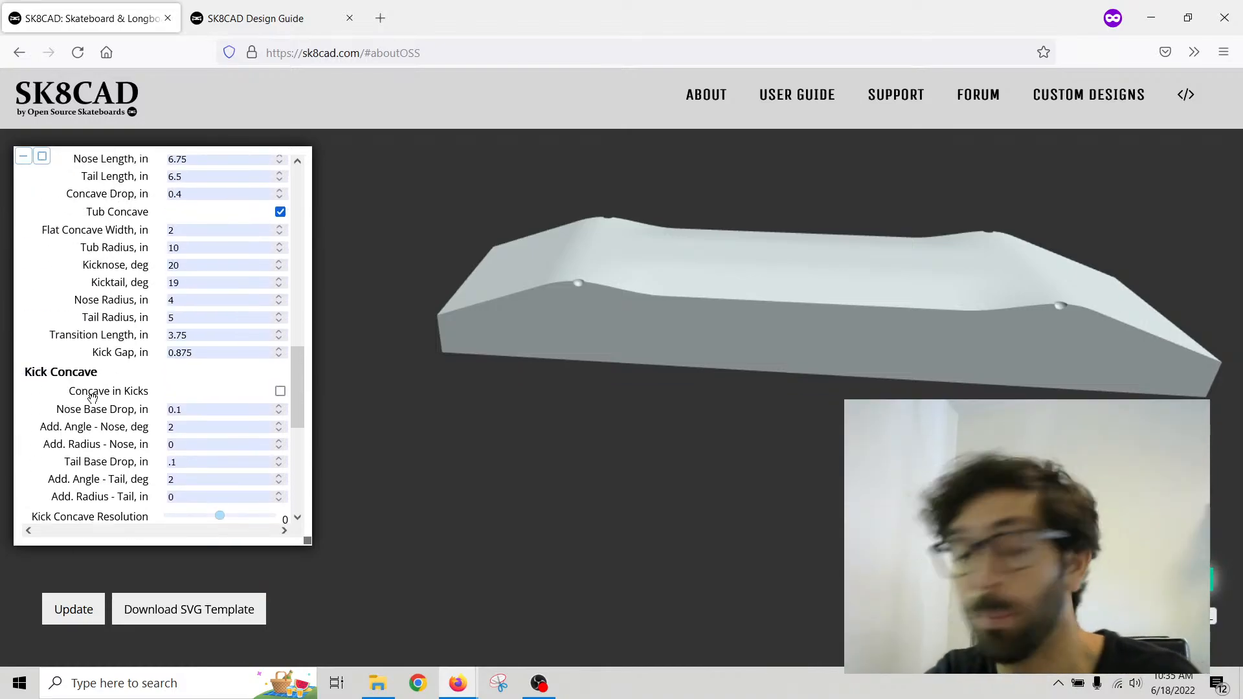
pyautogui.scroll(10, 92, 398)
pyautogui.scroll(4, 81, 421)
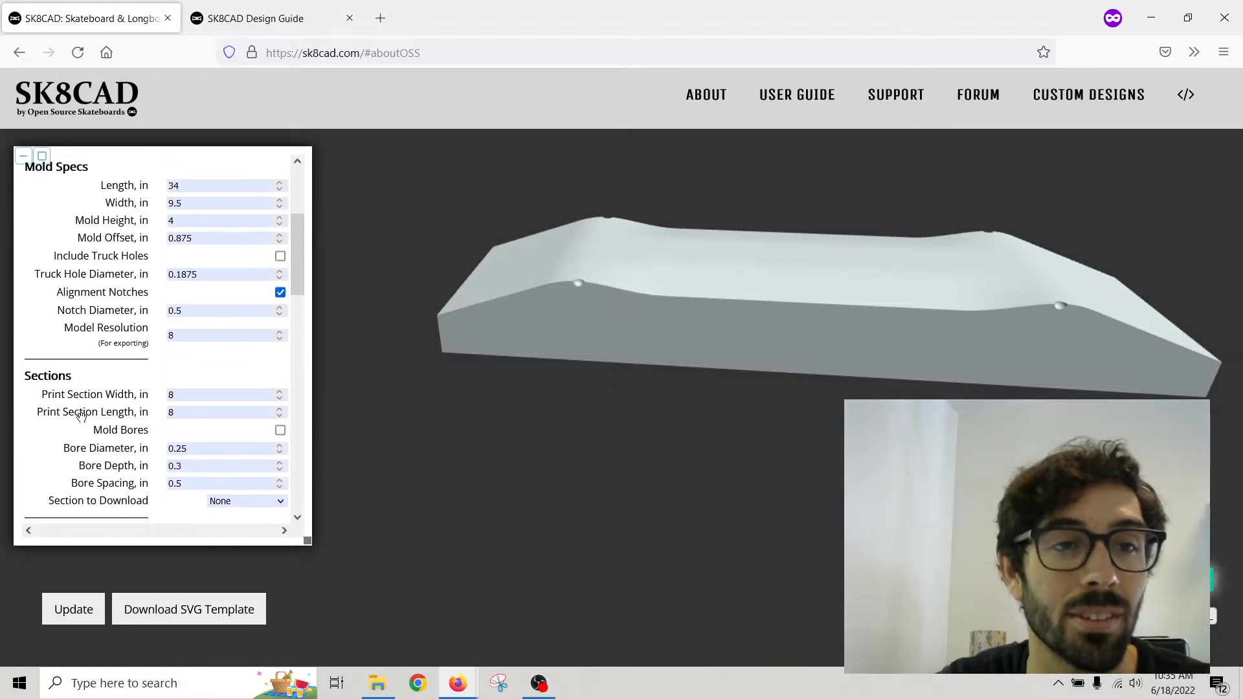
pyautogui.scroll(-1, 81, 426)
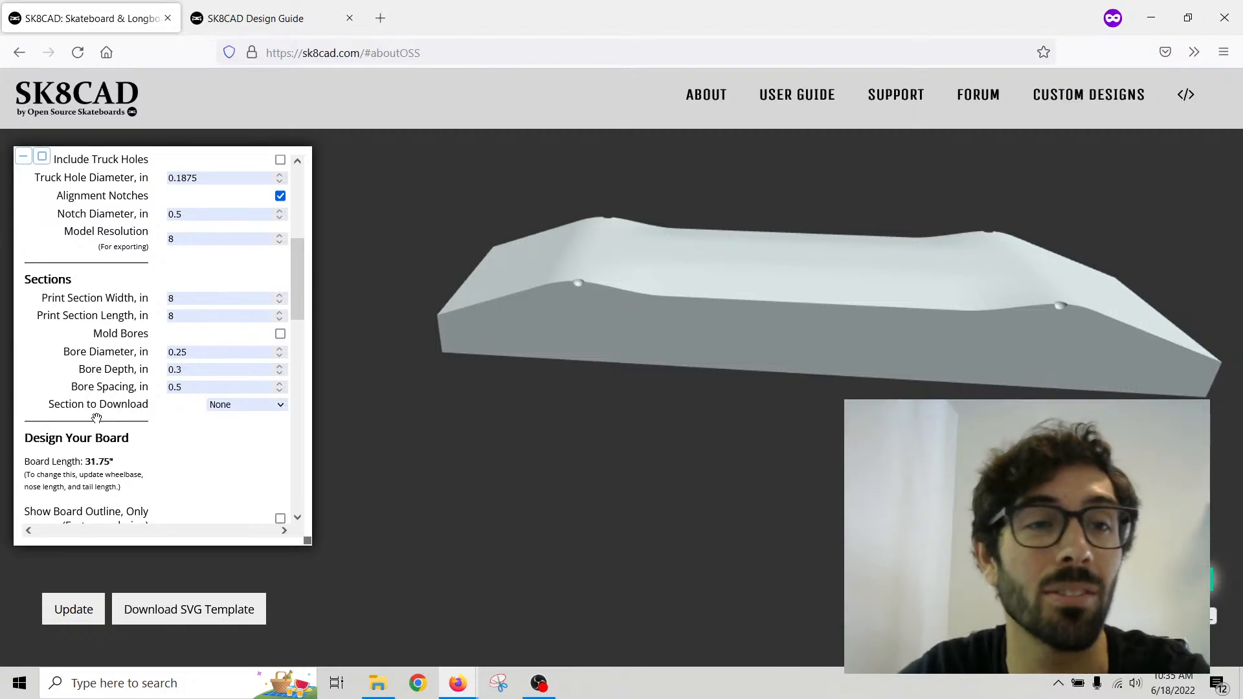
pyautogui.scroll(6, 101, 419)
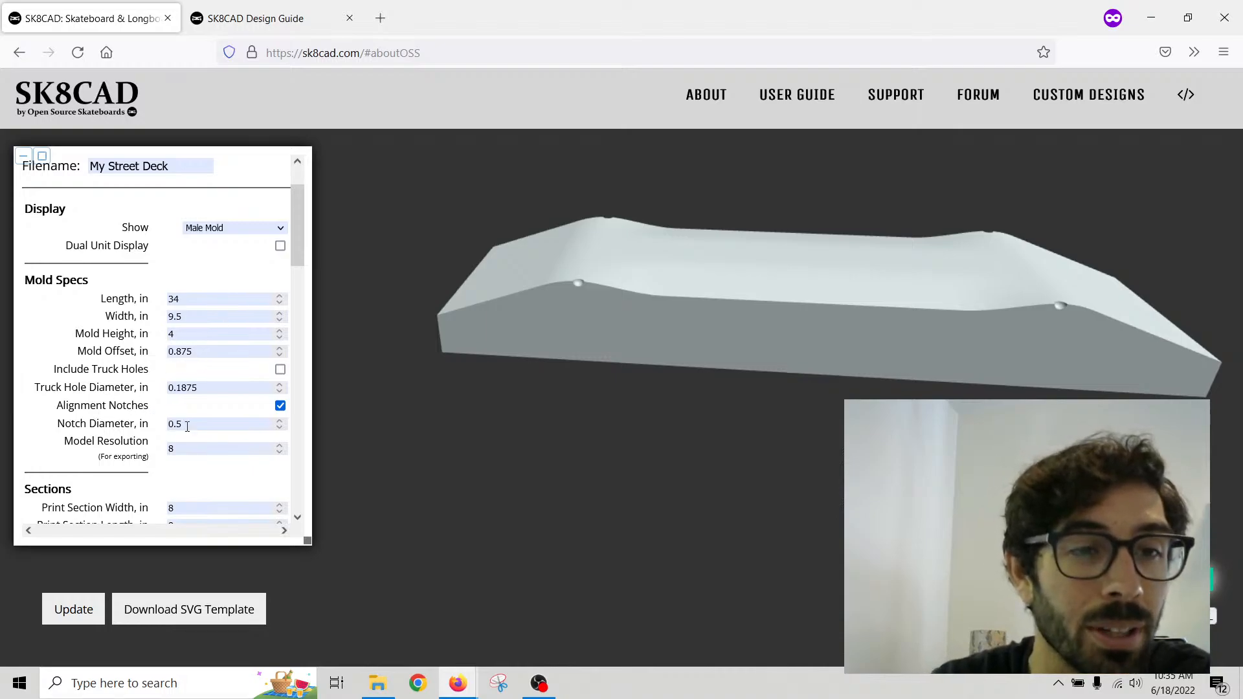
pyautogui.moveTo(193, 425); pyautogui.dragTo(156, 423)
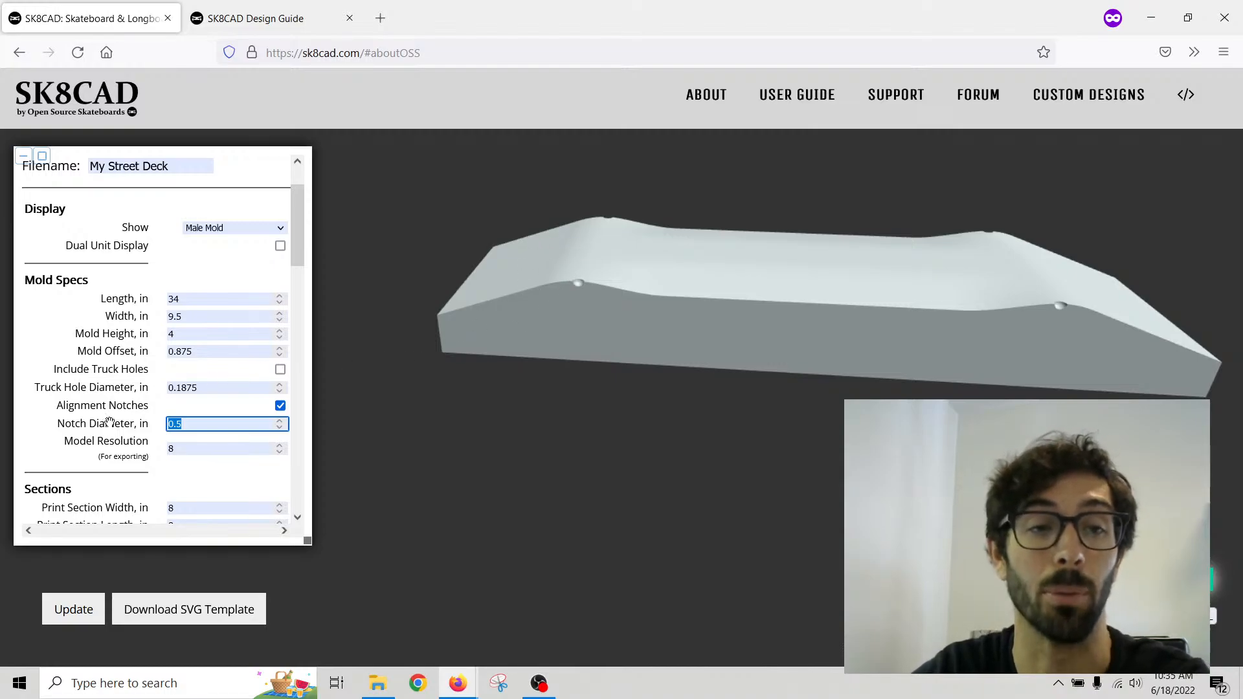
pyautogui.scroll(-3, 93, 424)
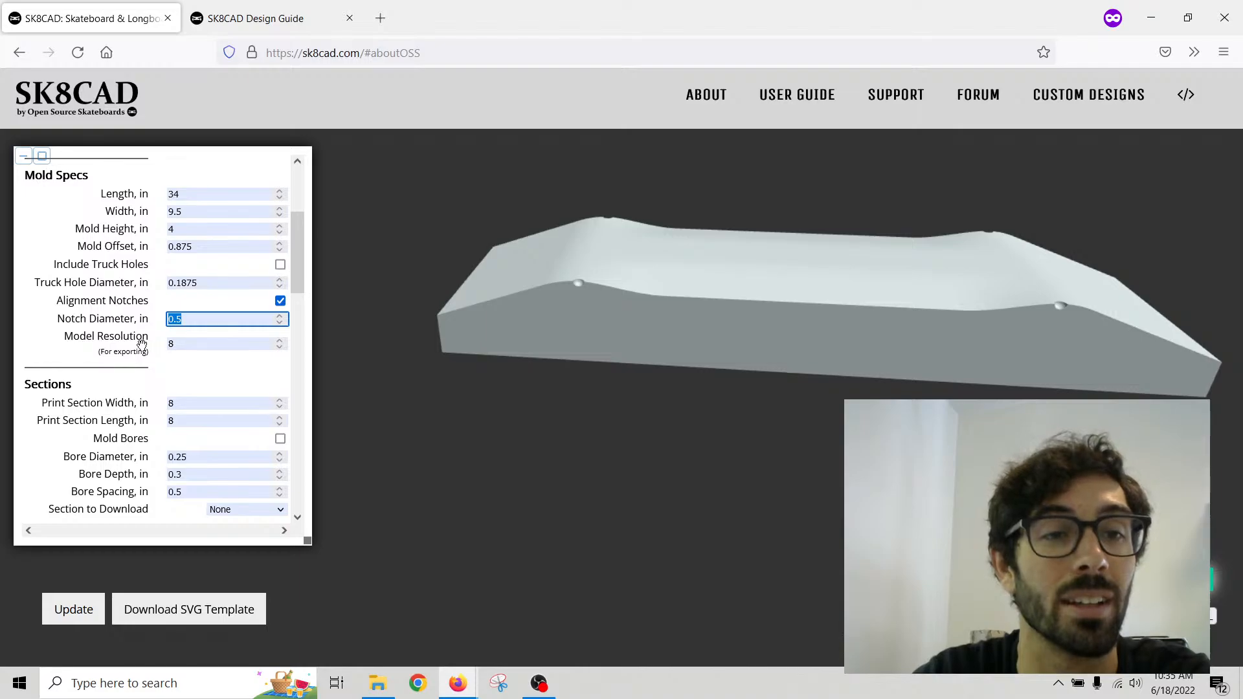
# Step: Examine the male mold's surface up close in relation to the export model resolution, and check the print section size settings
pyautogui.click(176, 343)
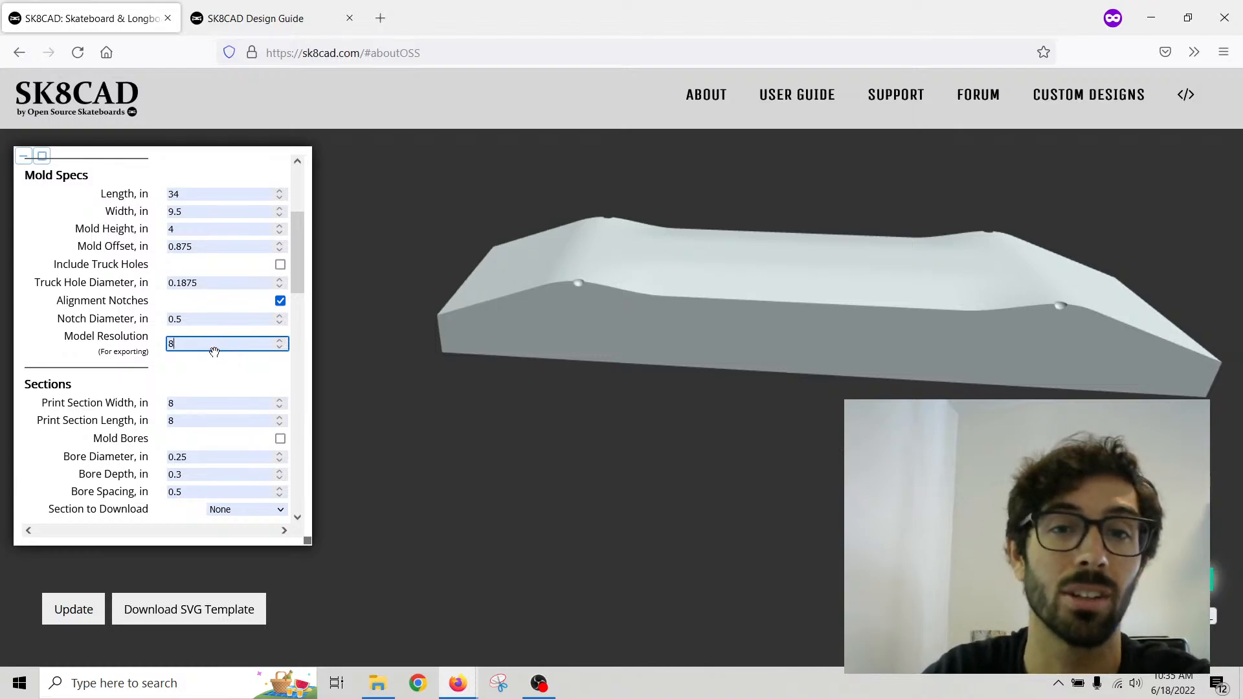
pyautogui.scroll(5, 698, 270)
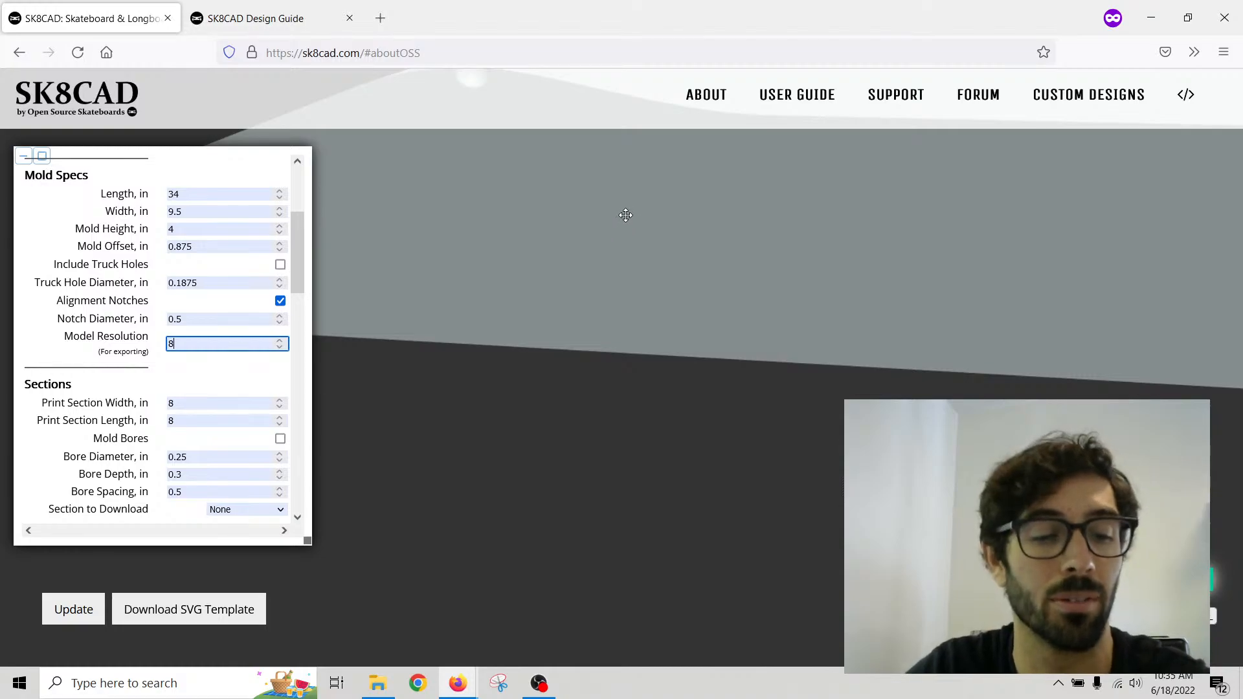
pyautogui.moveTo(626, 215); pyautogui.dragTo(587, 331)
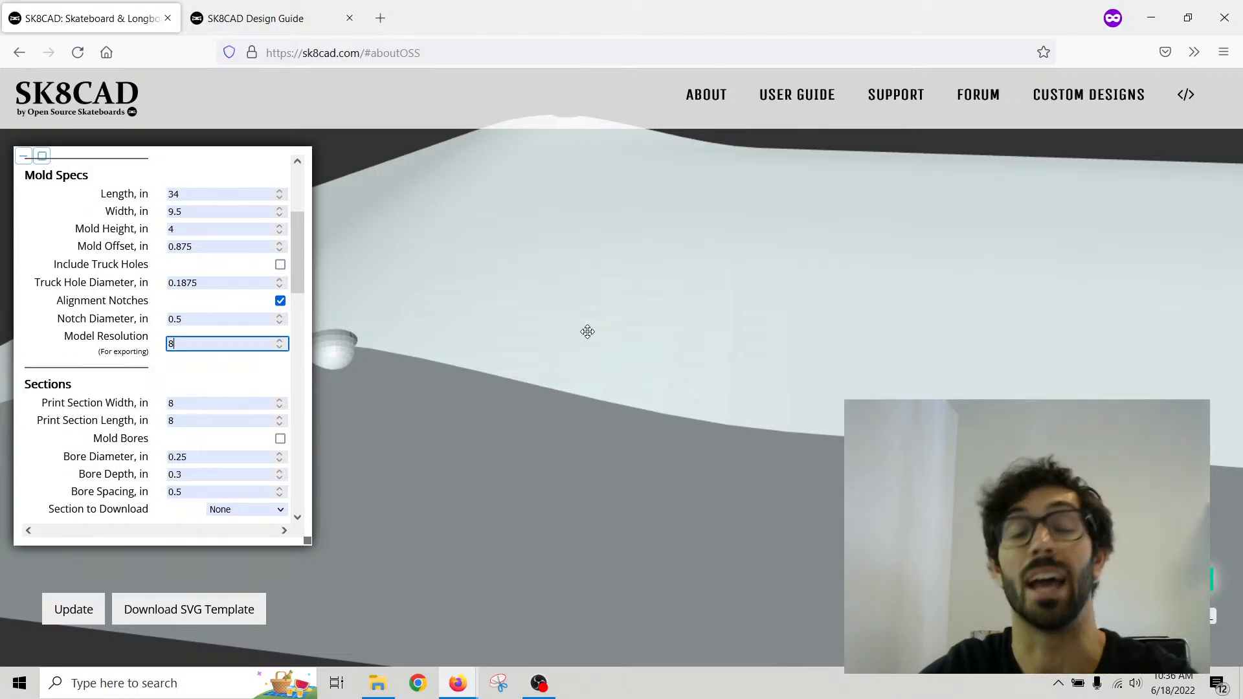
pyautogui.moveTo(577, 316); pyautogui.dragTo(549, 296)
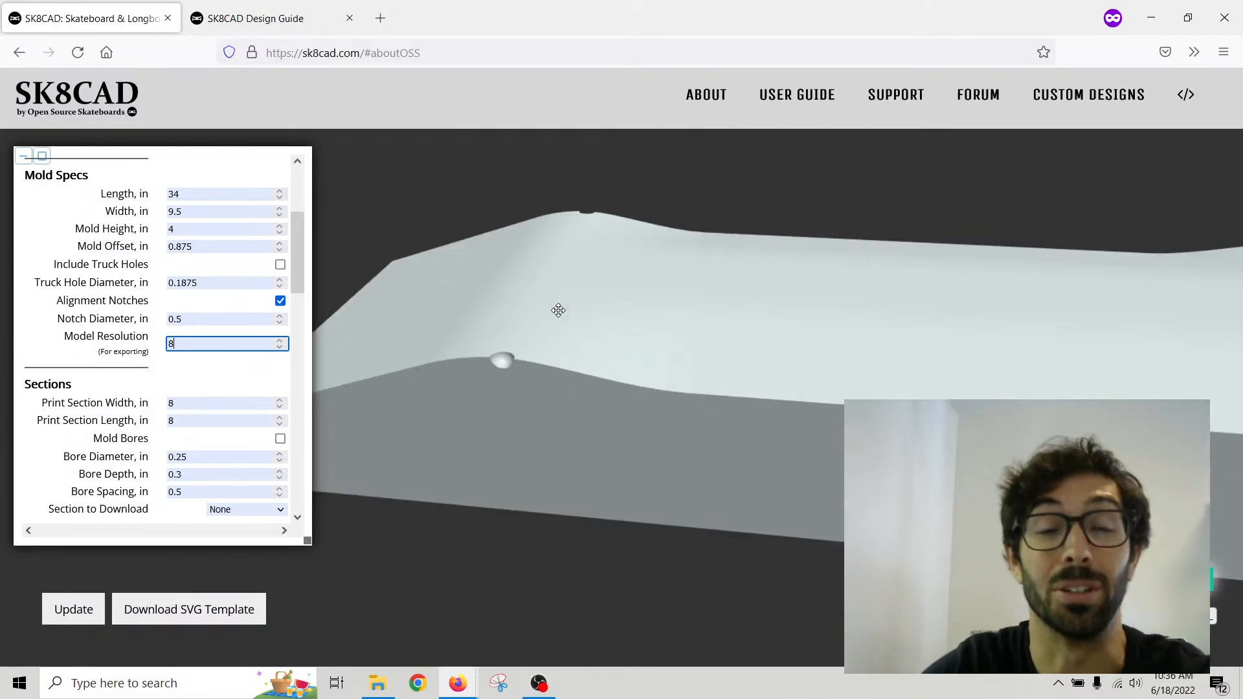
pyautogui.scroll(3, 621, 358)
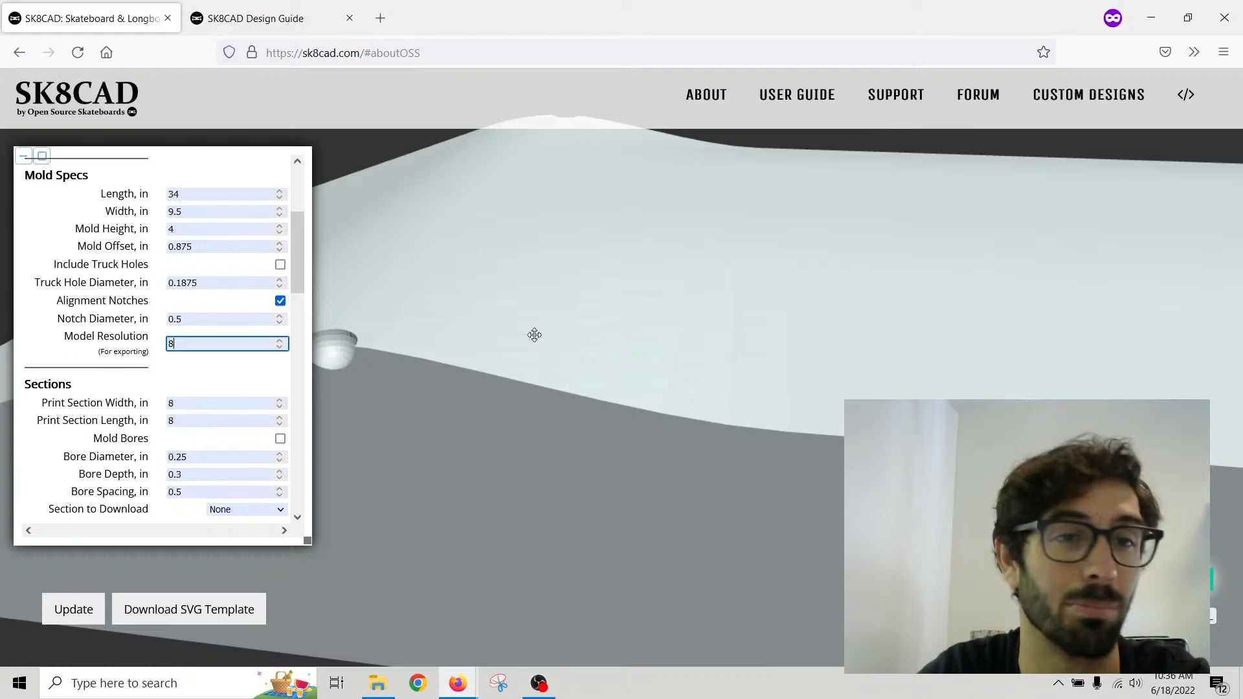
pyautogui.scroll(-3, 534, 335)
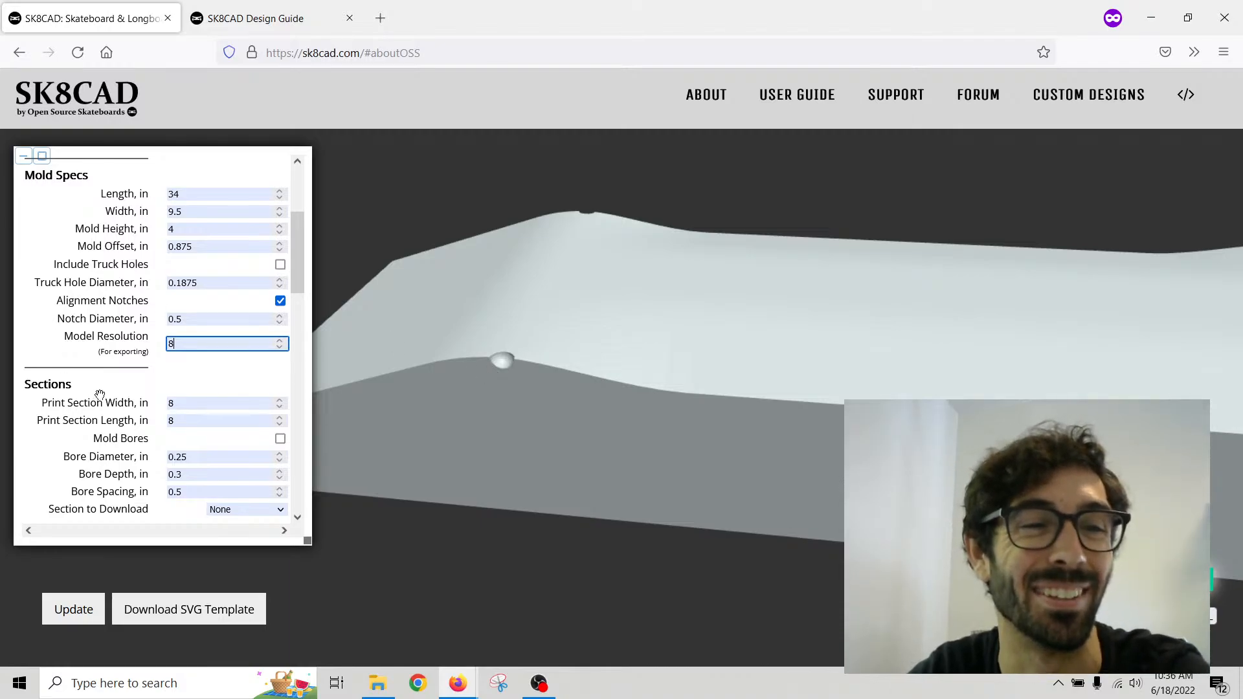
pyautogui.scroll(-2, 99, 393)
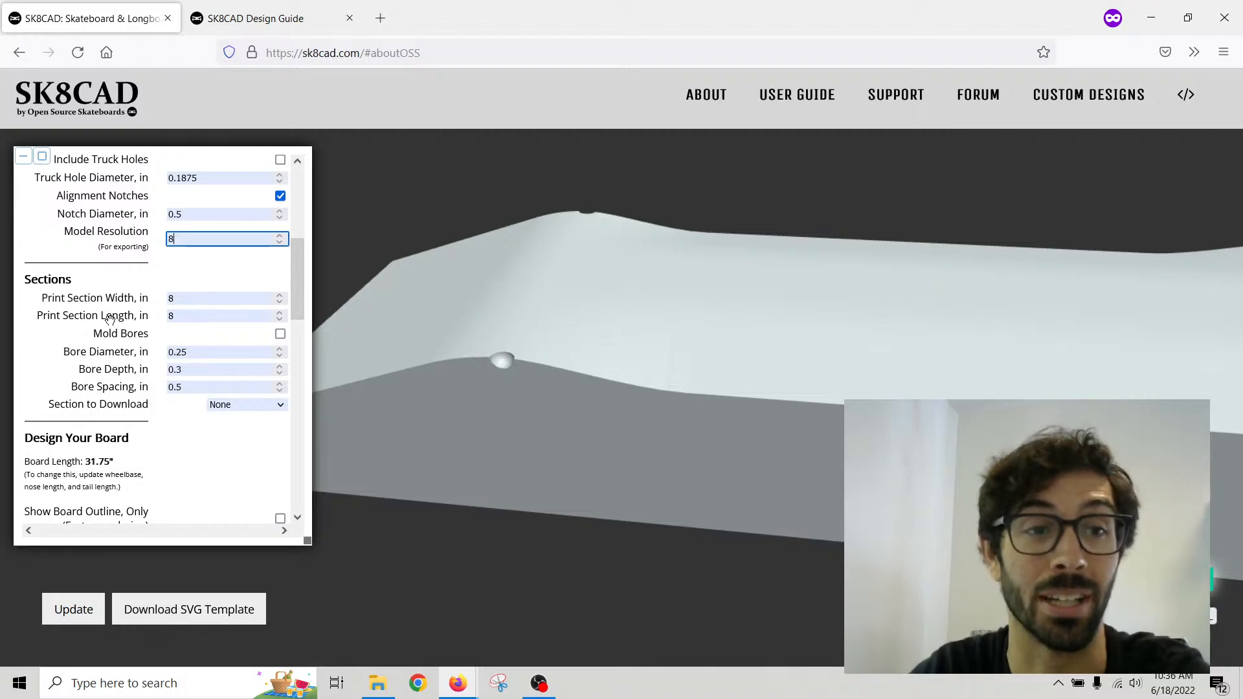
pyautogui.click(189, 298)
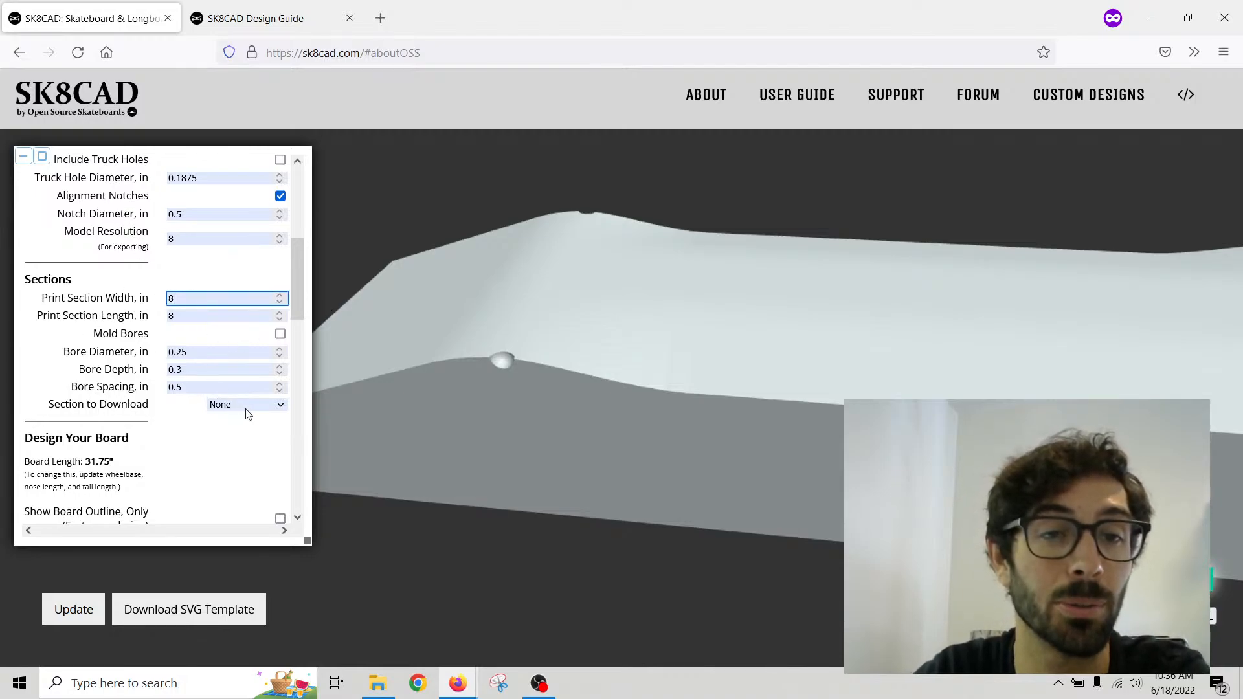
# Step: Try a mold height of 2.2 in and raise it to 2.5 in
pyautogui.scroll(5, 233, 395)
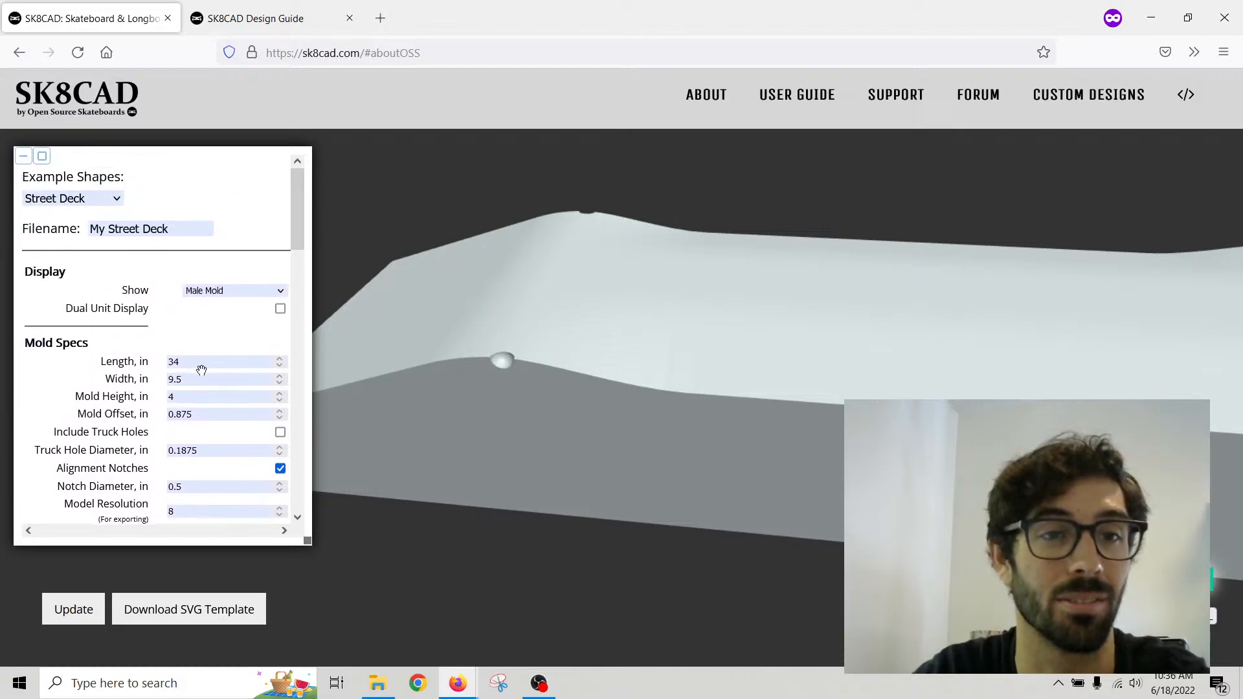
pyautogui.moveTo(198, 396); pyautogui.dragTo(146, 394)
pyautogui.write('2')
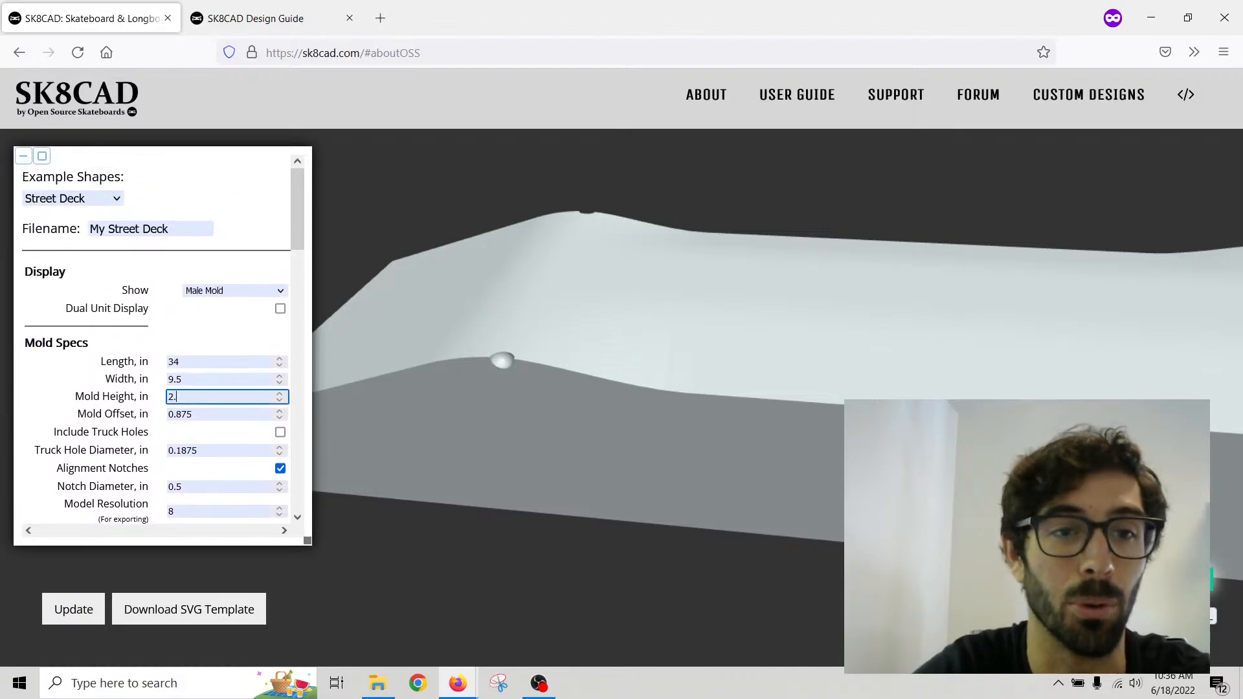
pyautogui.write('.2')
pyautogui.press('Tab')
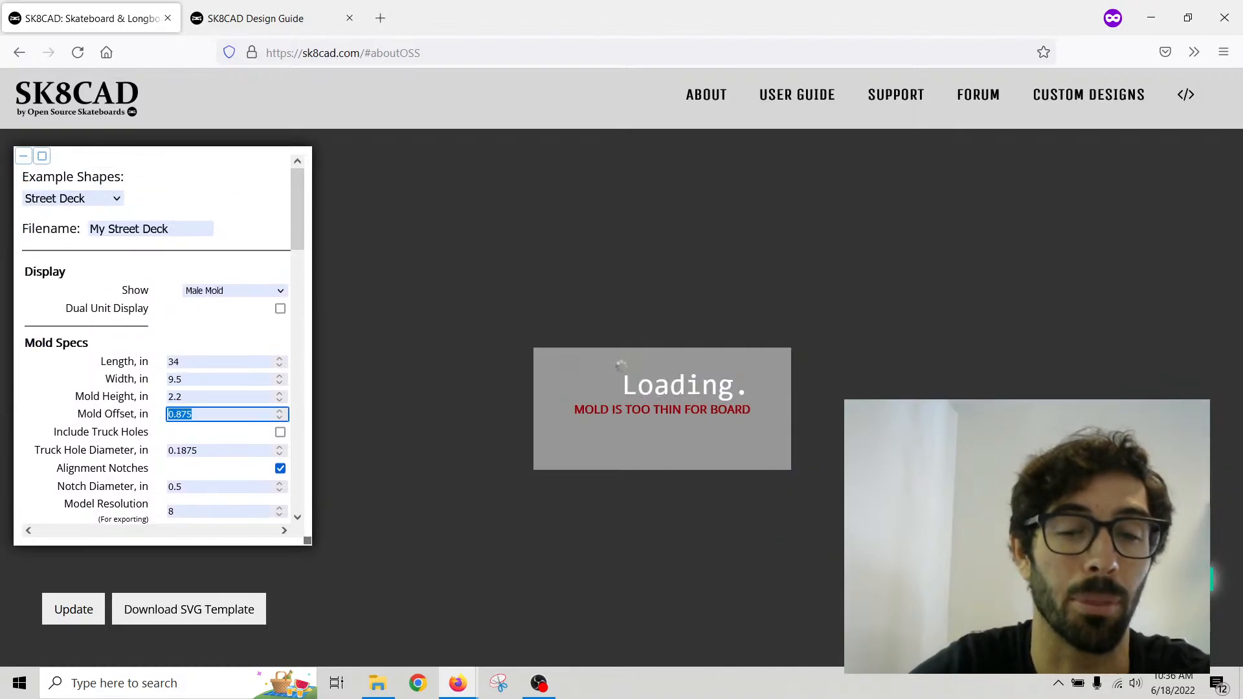
pyautogui.click(279, 394)
pyautogui.click(278, 395)
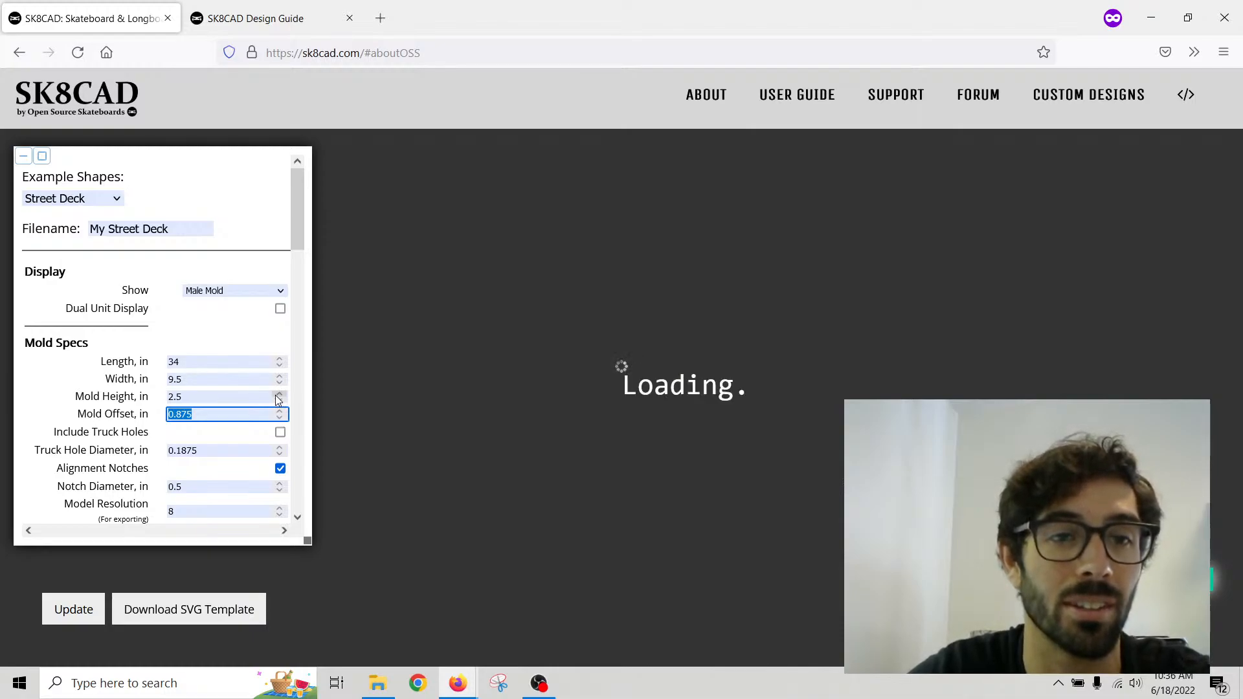
# Step: Lower the mold height to 2.375 in and view the updated male mold
pyautogui.click(278, 400)
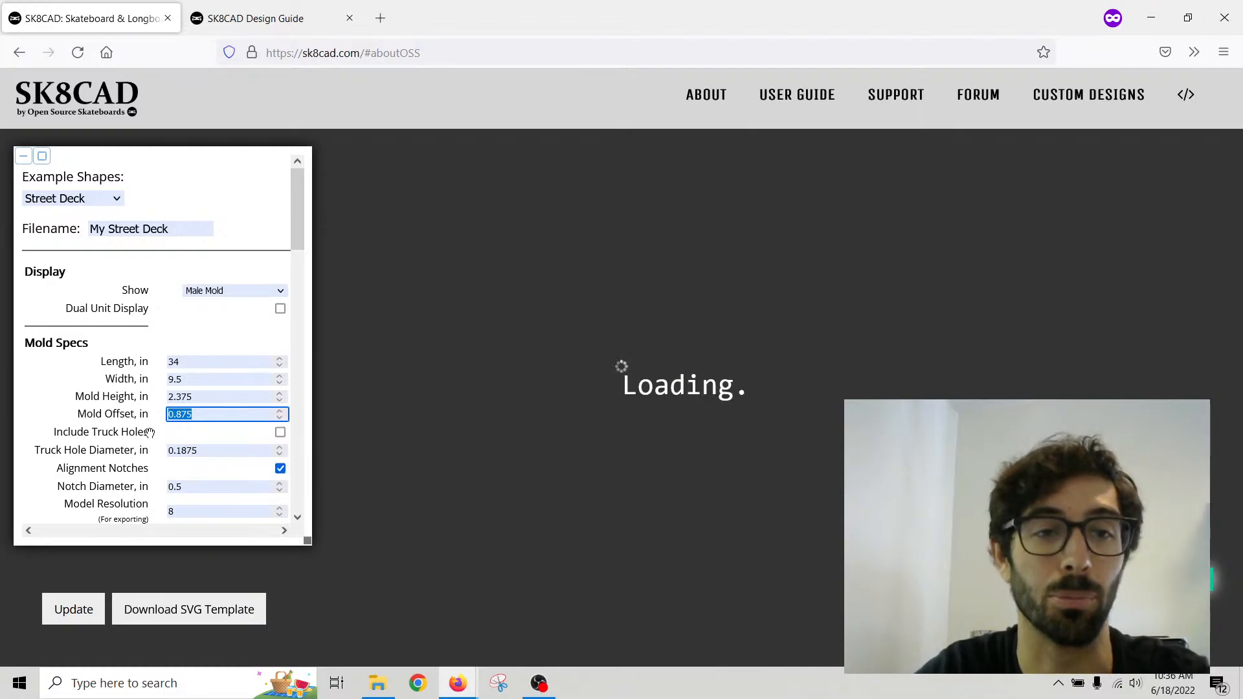
pyautogui.scroll(-2, 118, 424)
pyautogui.scroll(-2, 118, 424)
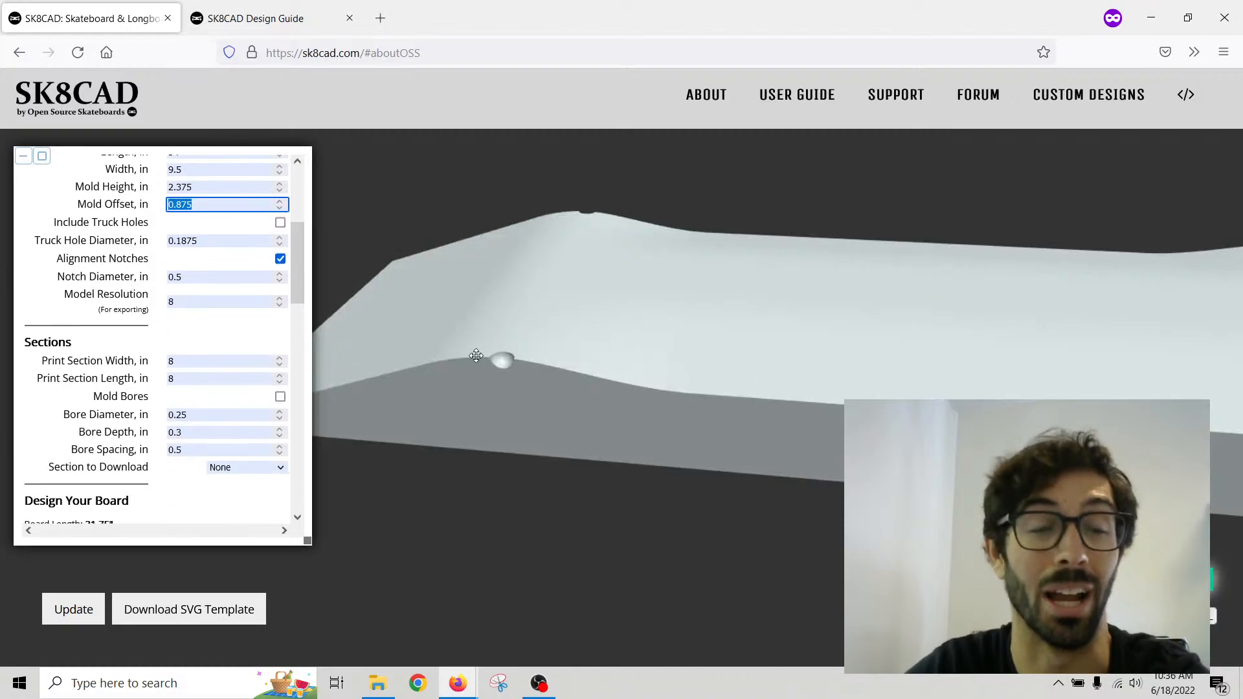
pyautogui.scroll(-2, 109, 408)
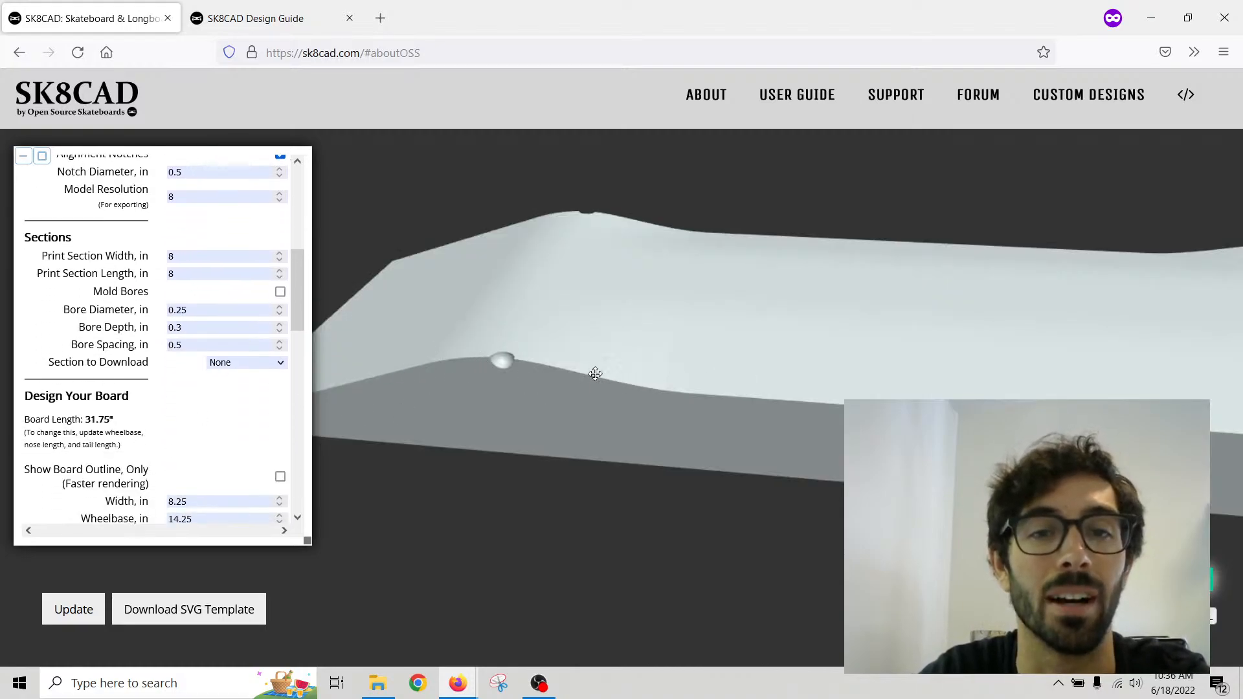
pyautogui.scroll(-2, 598, 364)
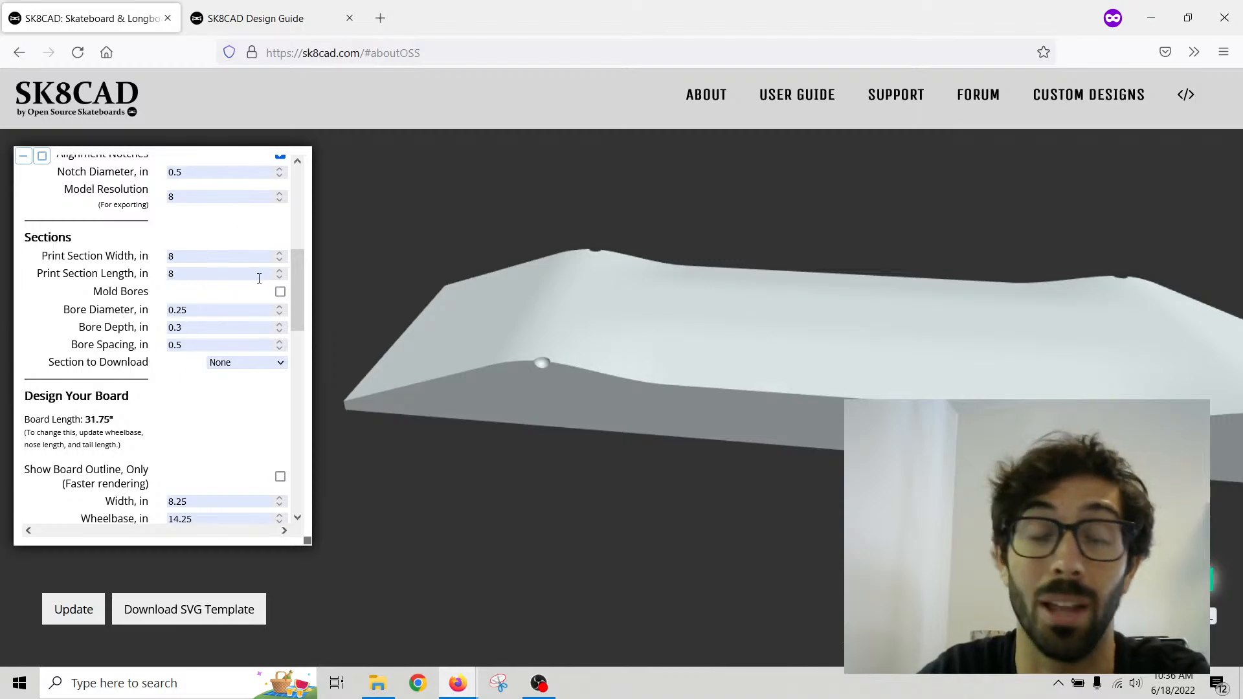
# Step: Choose Center as the section to download and examine the mold piece from several angles
pyautogui.doubleClick(170, 257)
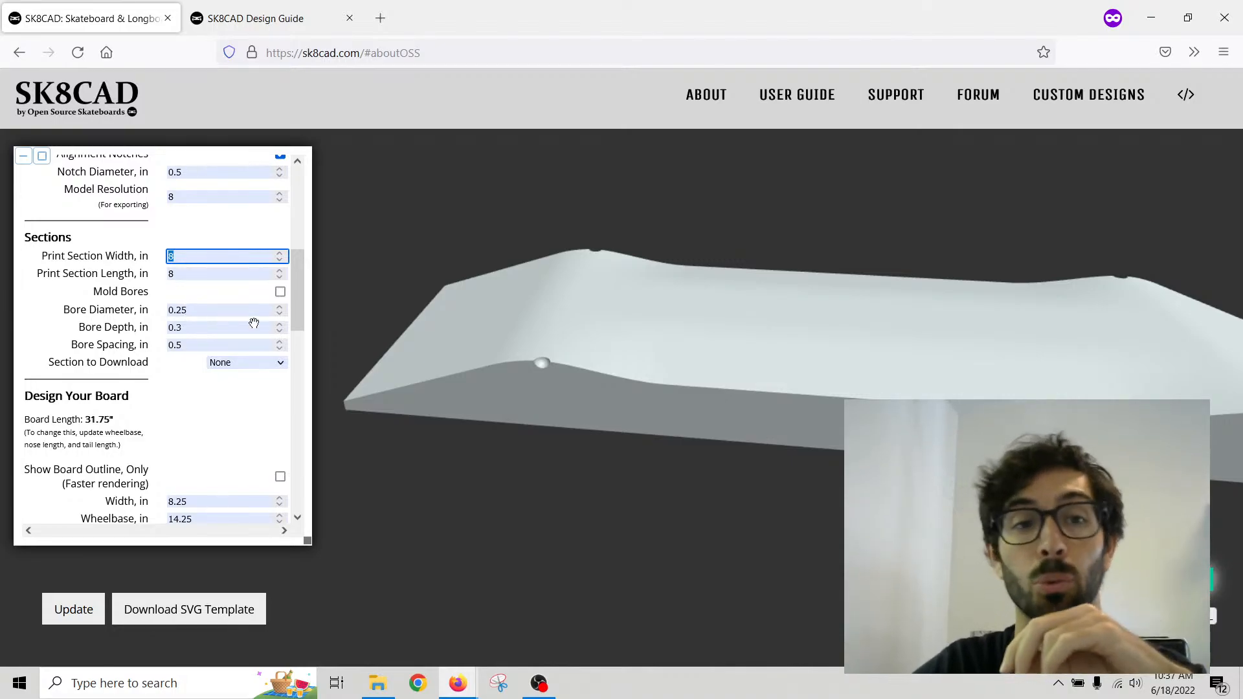
pyautogui.click(243, 367)
pyautogui.click(226, 399)
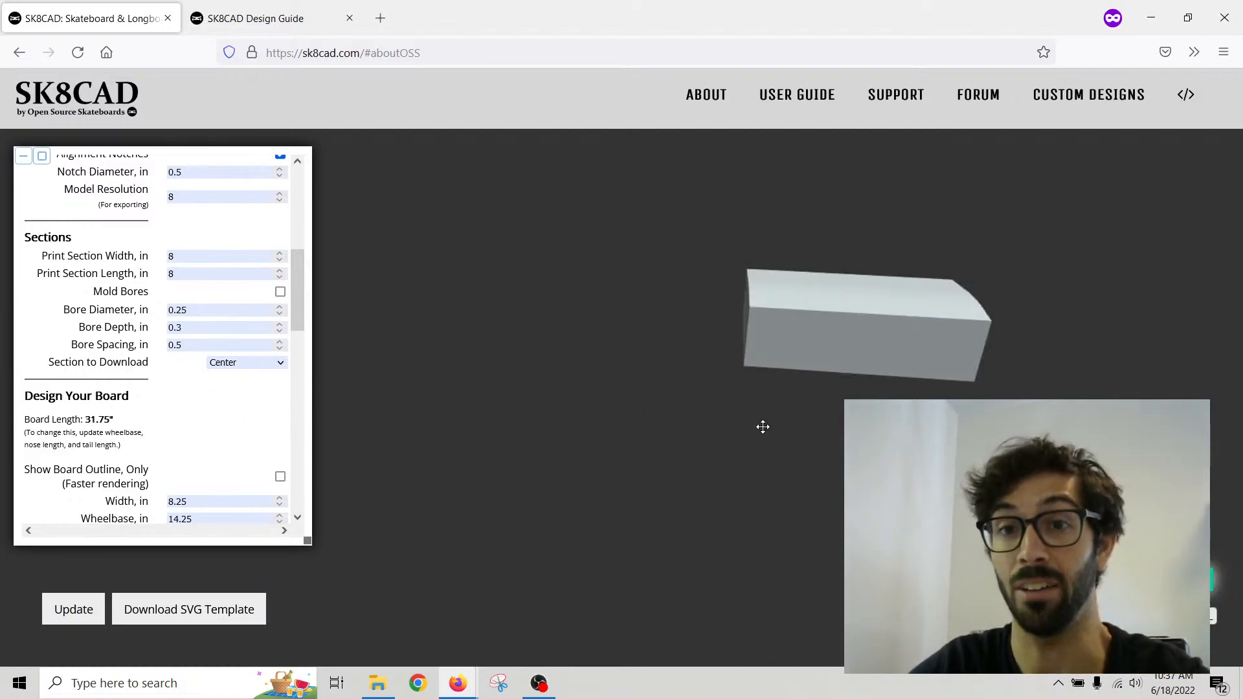
pyautogui.moveTo(832, 327); pyautogui.dragTo(763, 411)
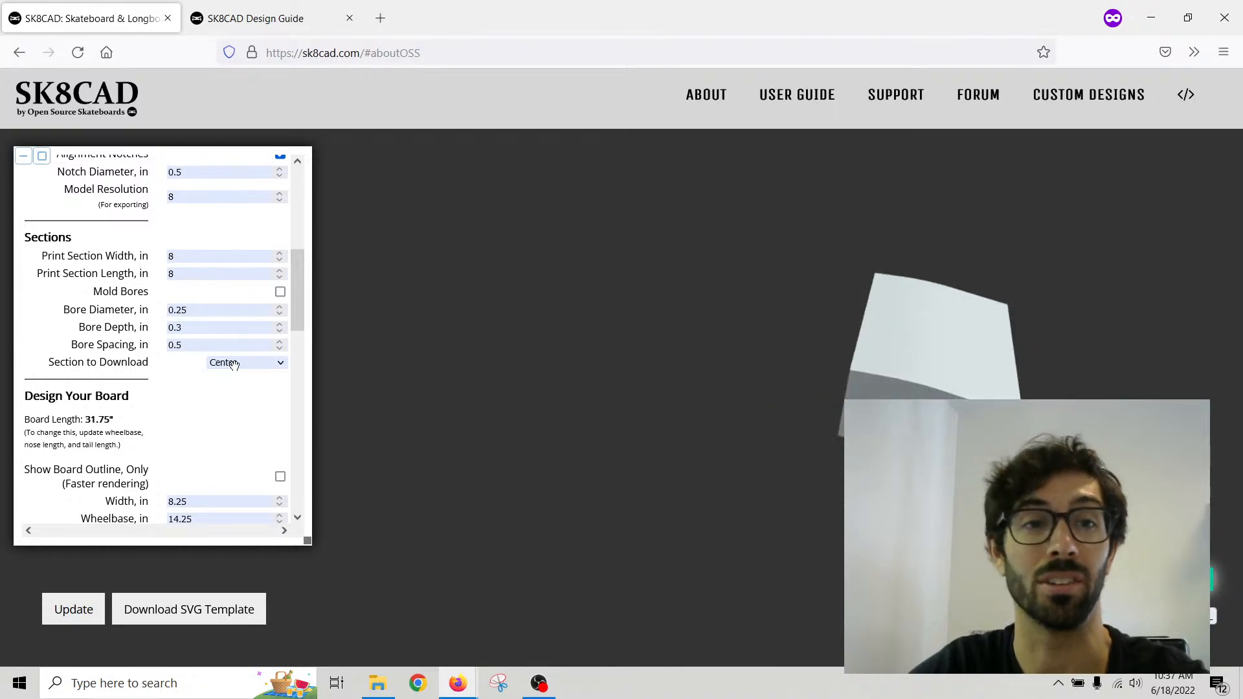
pyautogui.scroll(5, 109, 344)
pyautogui.scroll(-5, 121, 396)
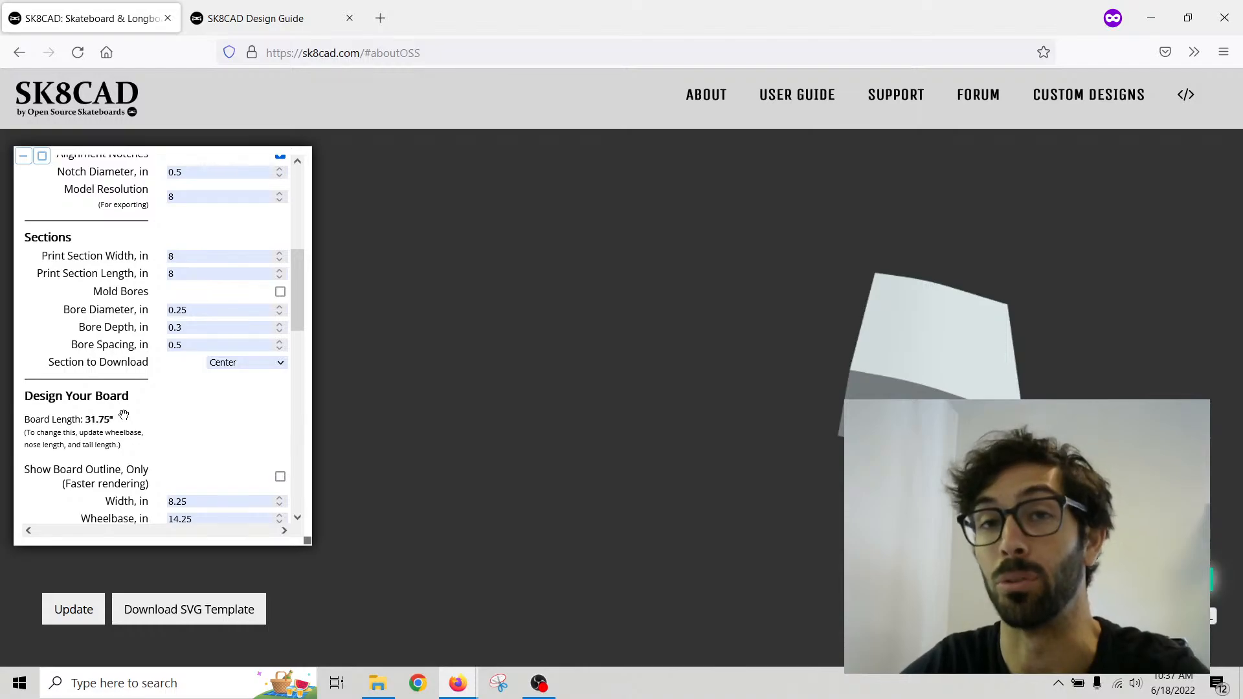
pyautogui.moveTo(919, 505); pyautogui.dragTo(943, 475)
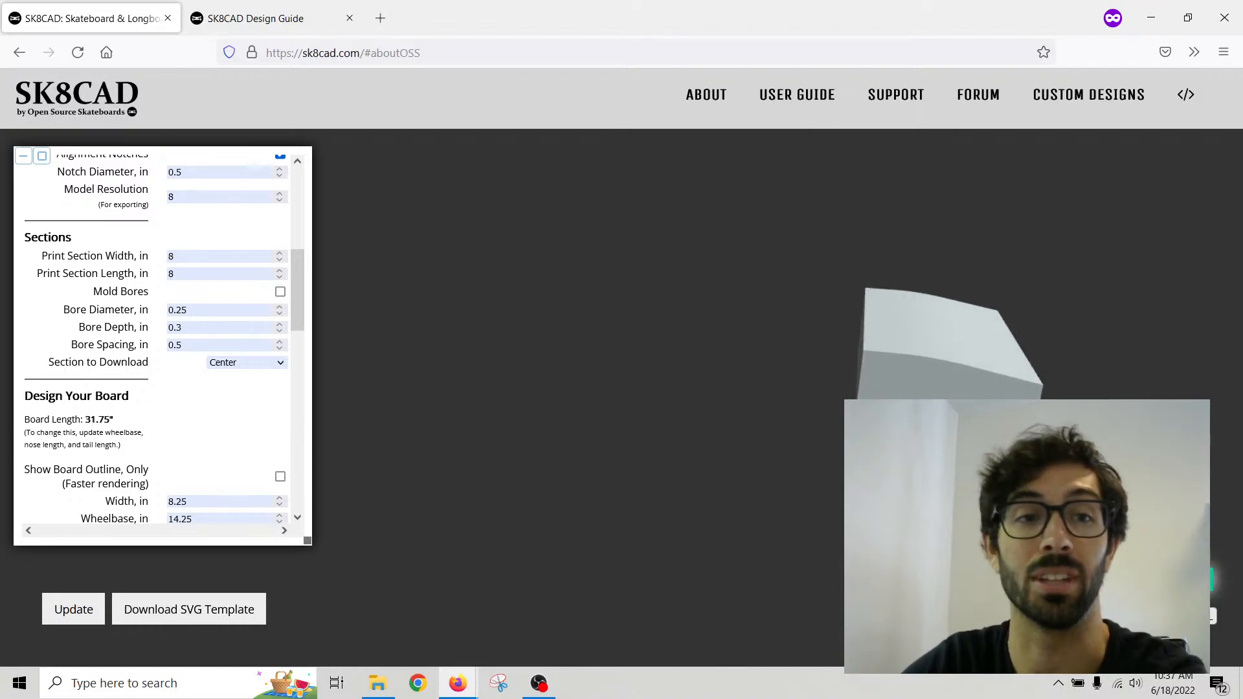
# Step: Set the print section width to 10 in and view the widened center section
pyautogui.doubleClick(201, 262)
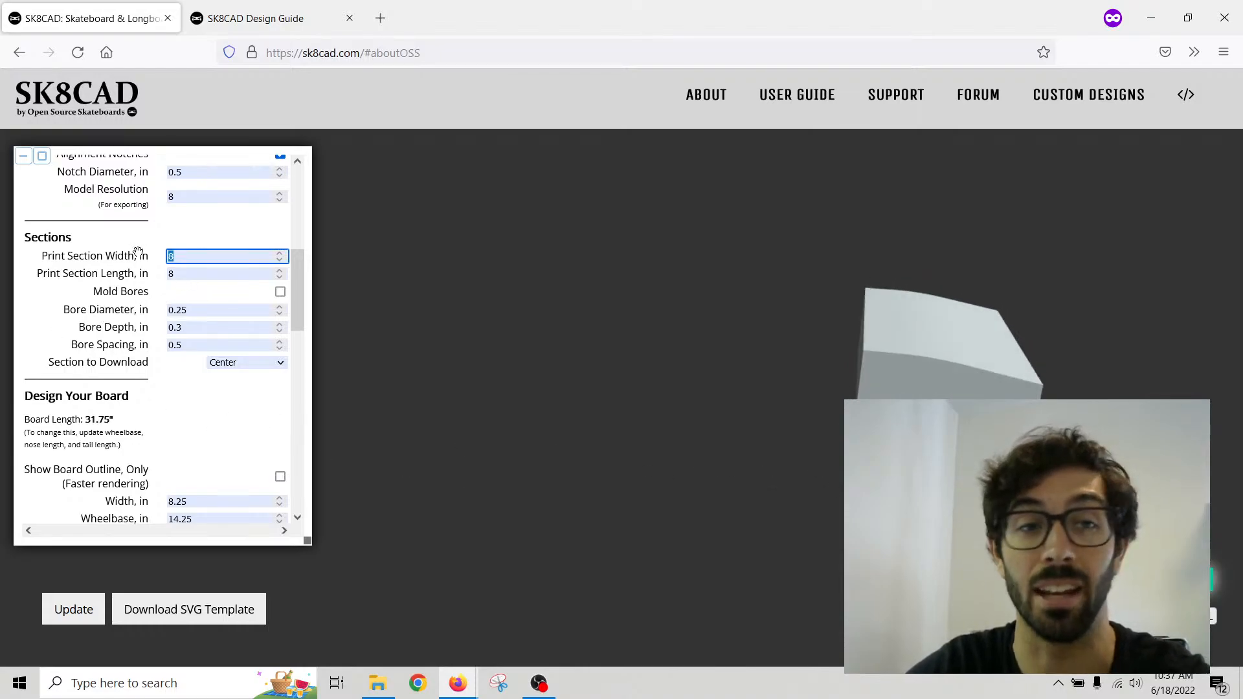
pyautogui.write('10')
pyautogui.click(198, 273)
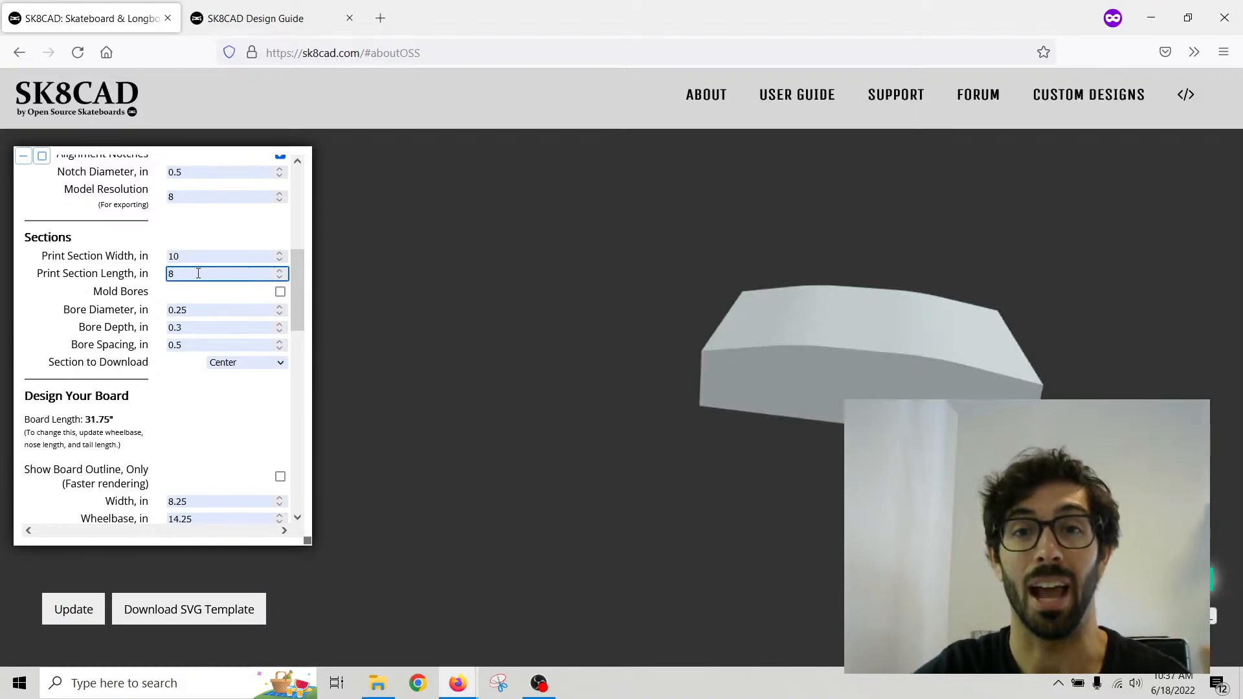
pyautogui.moveTo(788, 395)
pyautogui.mouseDown()
pyautogui.moveTo(771, 360)
pyautogui.moveTo(794, 352)
pyautogui.moveTo(801, 402)
pyautogui.mouseUp()
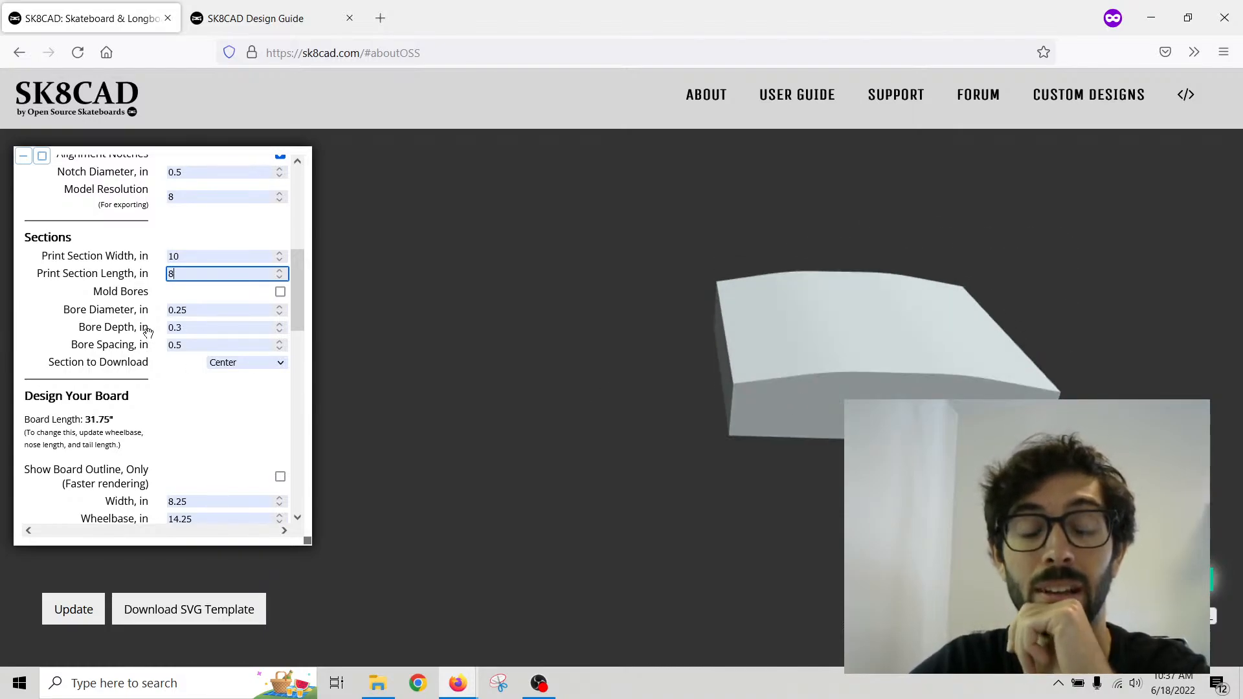
# Step: Turn on the mold bores and inspect the holes on the underside of the center section
pyautogui.click(281, 292)
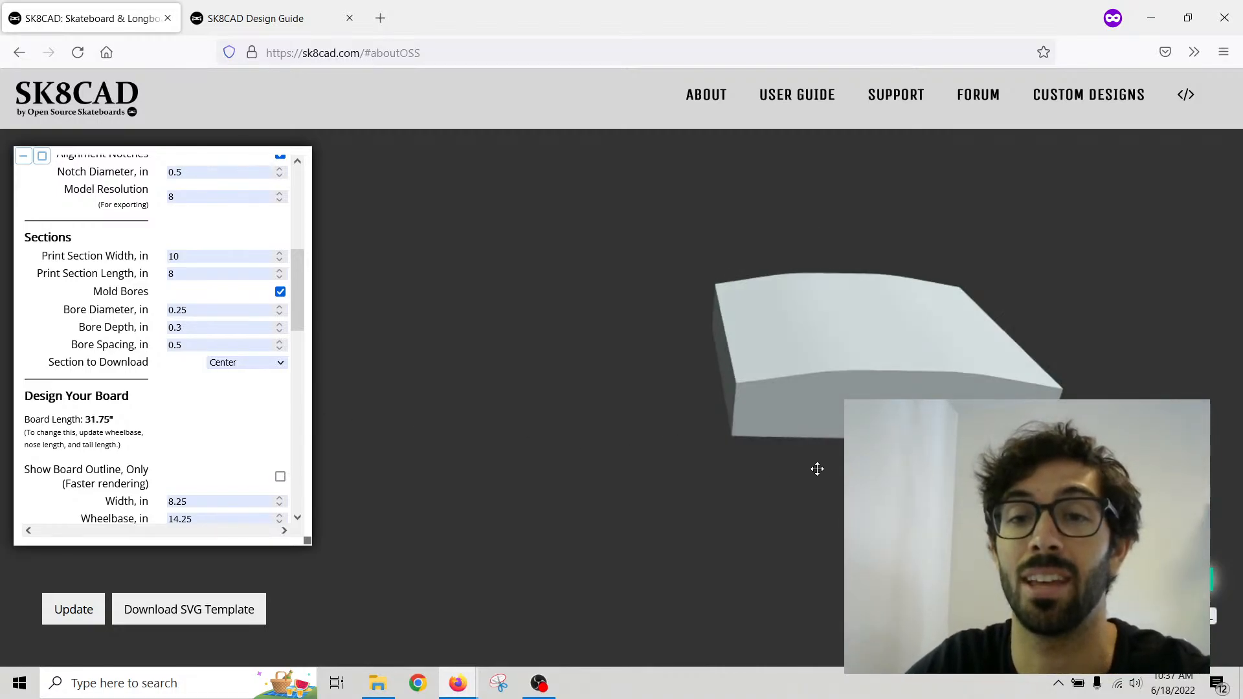
pyautogui.moveTo(816, 468); pyautogui.dragTo(814, 343)
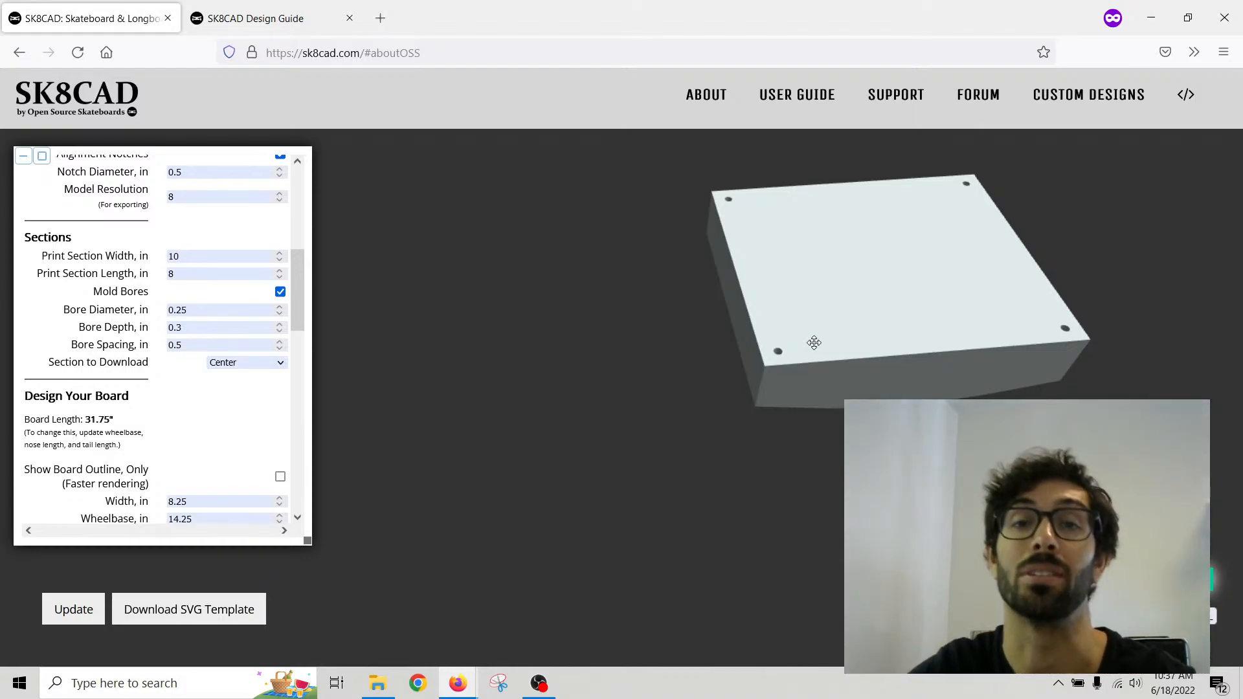
pyautogui.moveTo(815, 339); pyautogui.dragTo(774, 319)
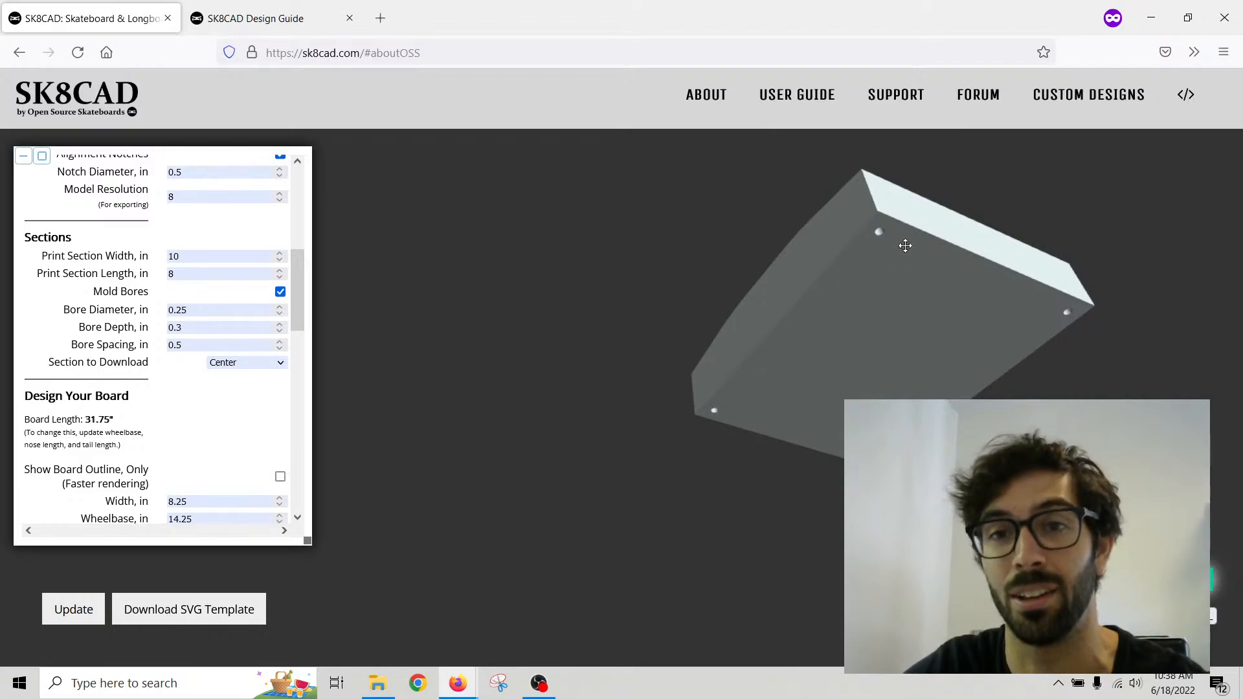
pyautogui.scroll(2, 918, 236)
pyautogui.moveTo(935, 221); pyautogui.dragTo(852, 211)
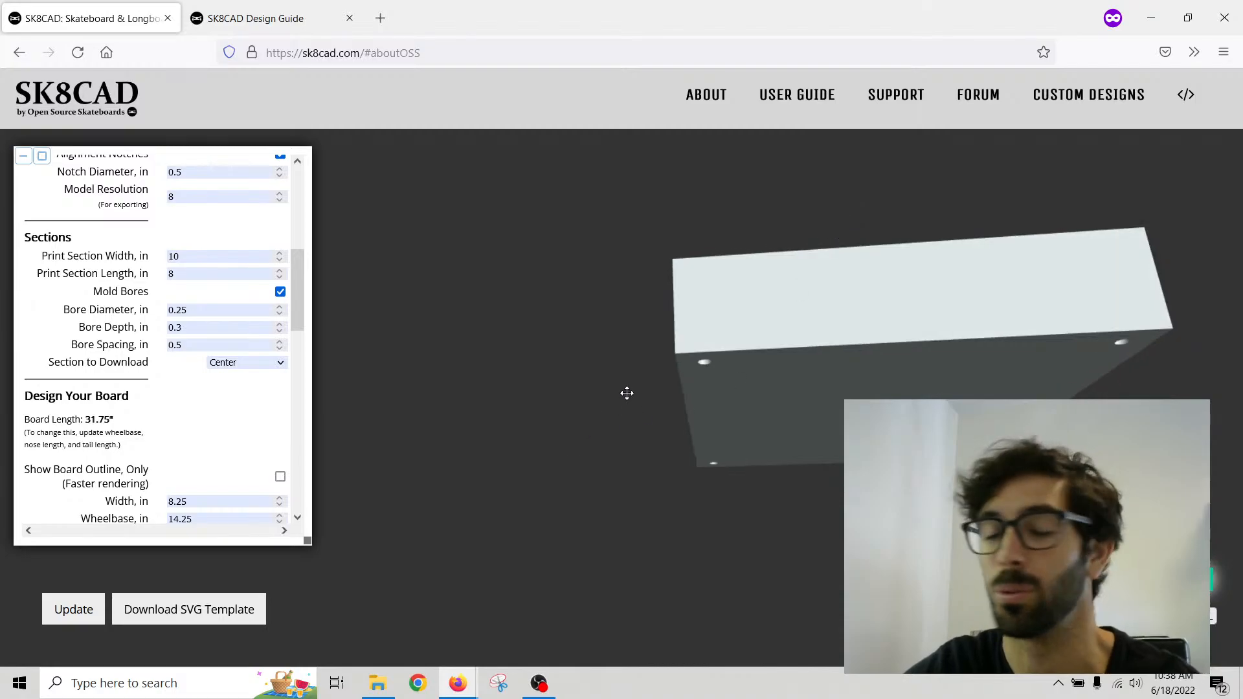
pyautogui.moveTo(718, 322); pyautogui.dragTo(752, 298)
pyautogui.scroll(-3, 721, 328)
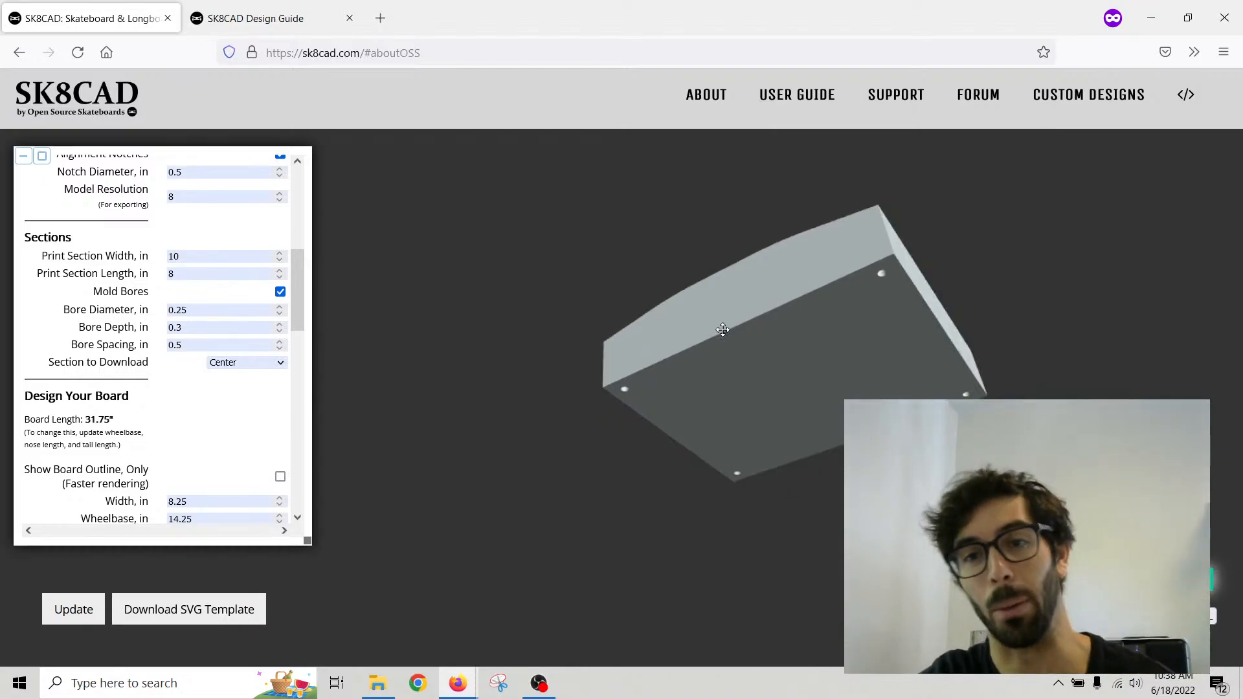
pyautogui.scroll(-2, 679, 291)
pyautogui.moveTo(680, 292); pyautogui.dragTo(677, 324)
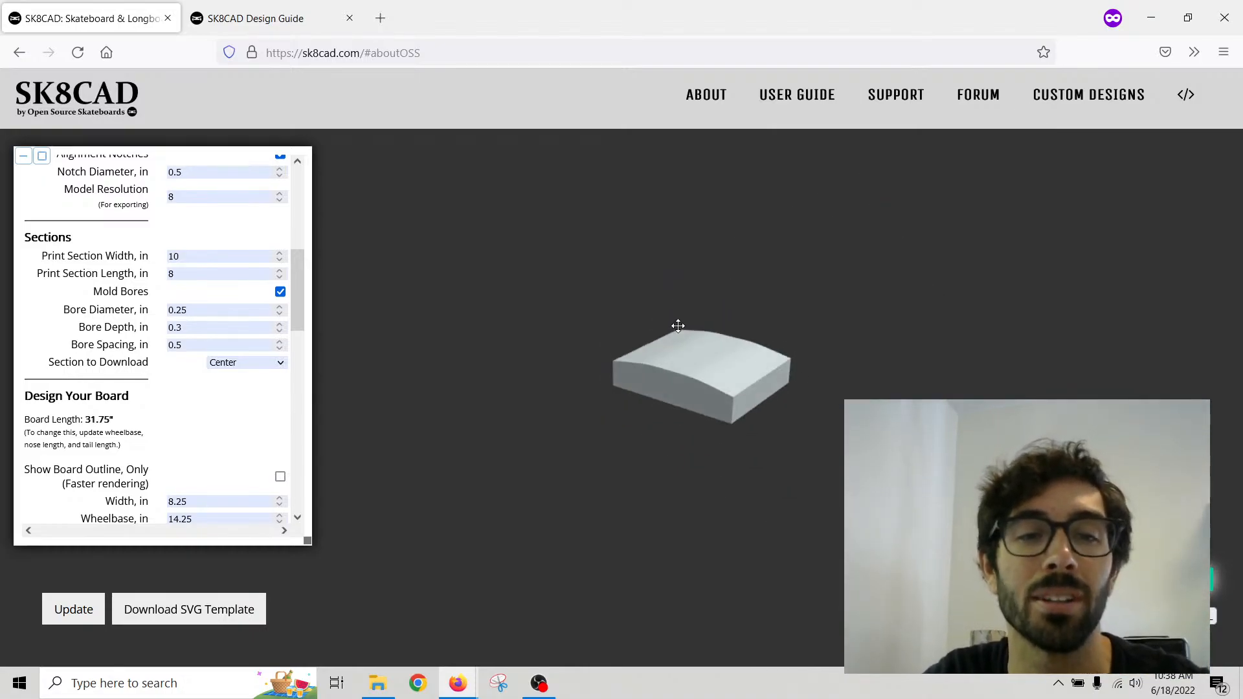
# Step: Change the section to download to Nose and view the piece from the side
pyautogui.click(259, 364)
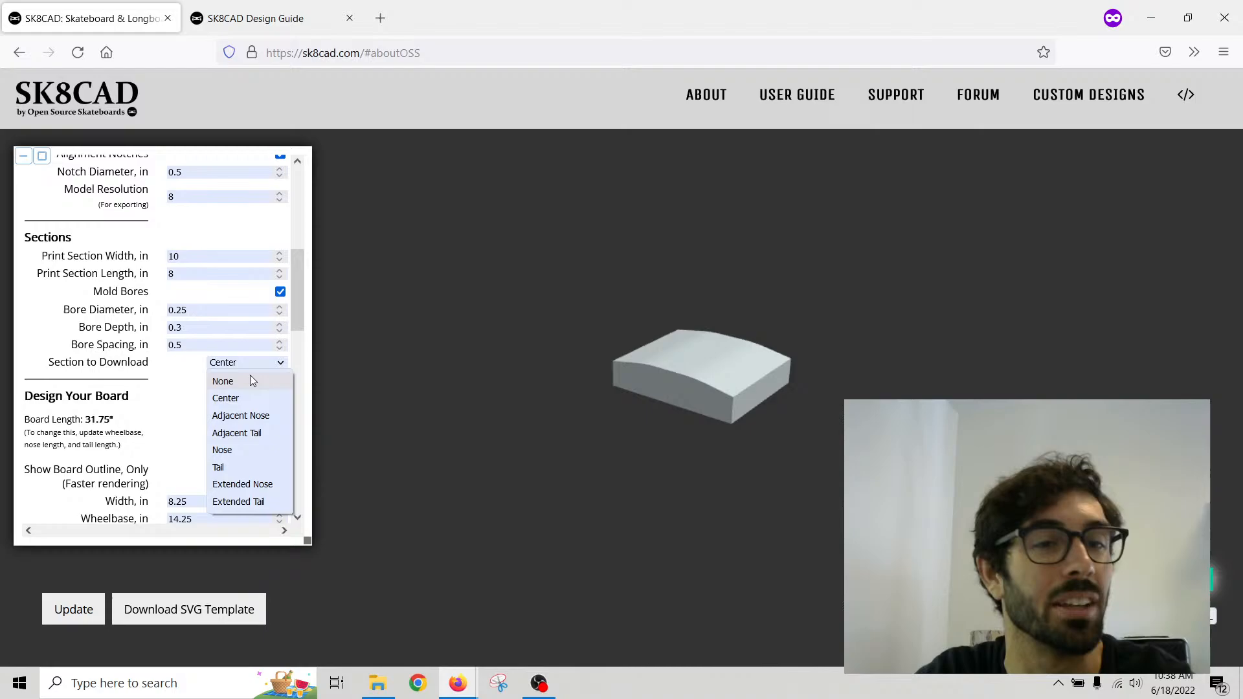
pyautogui.click(239, 450)
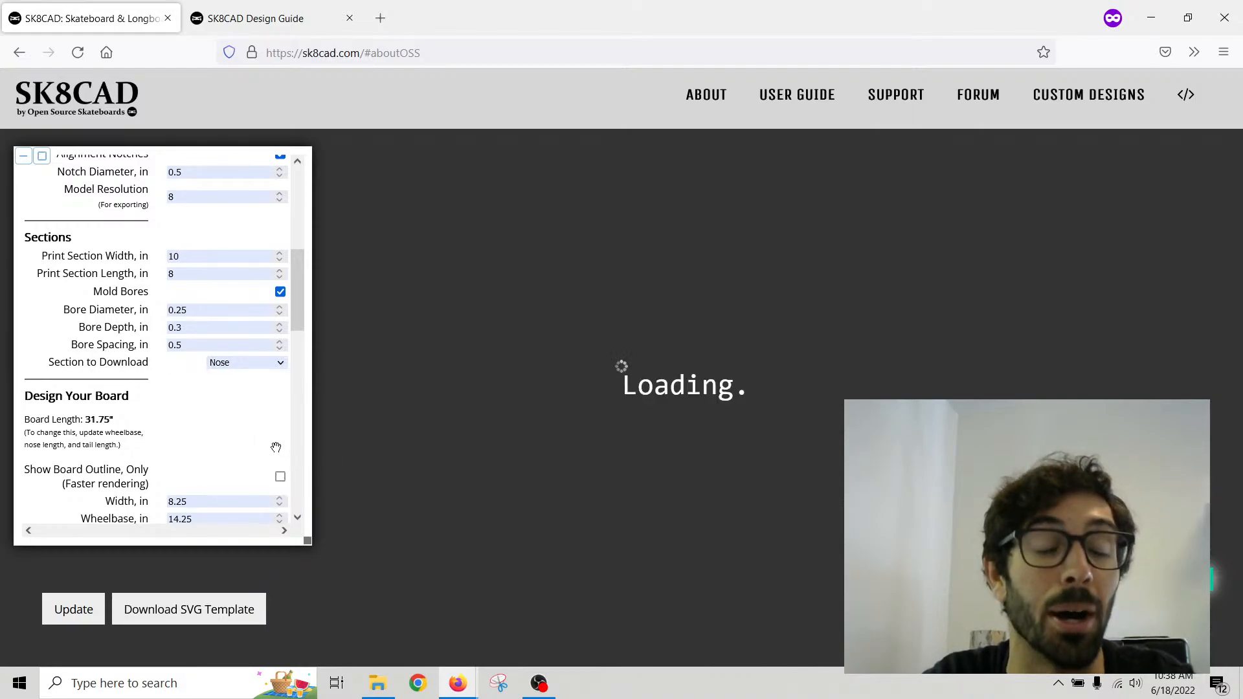
pyautogui.click(272, 364)
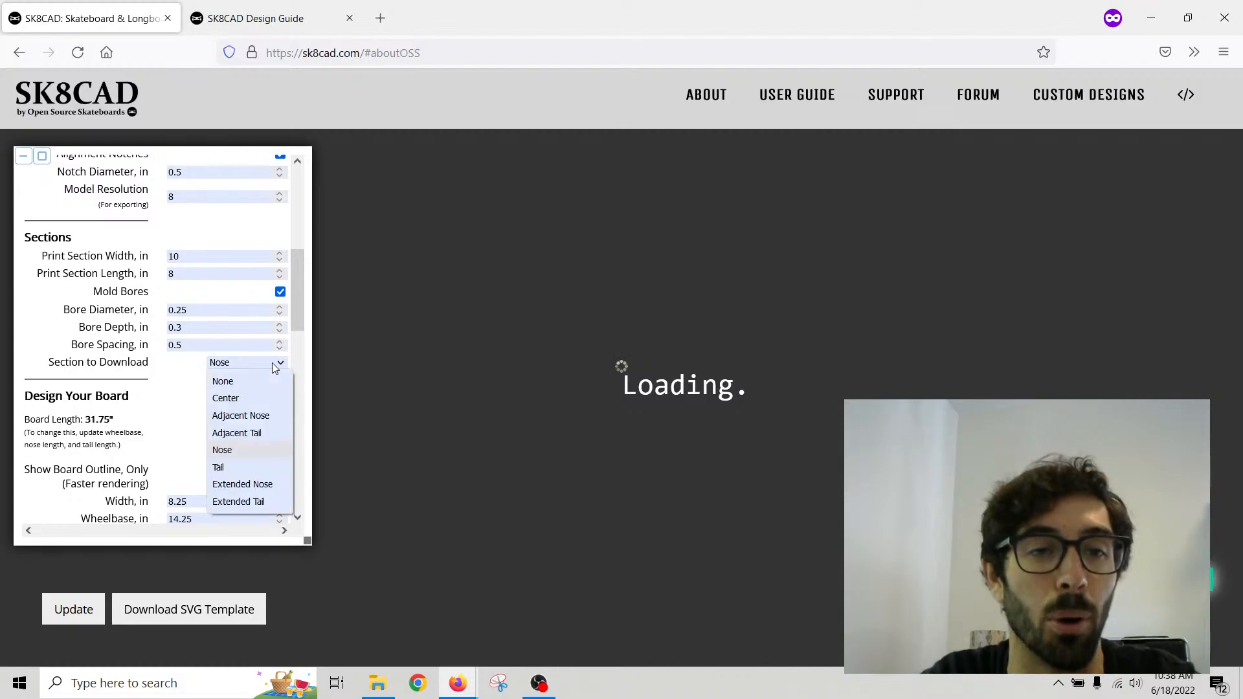
pyautogui.click(343, 420)
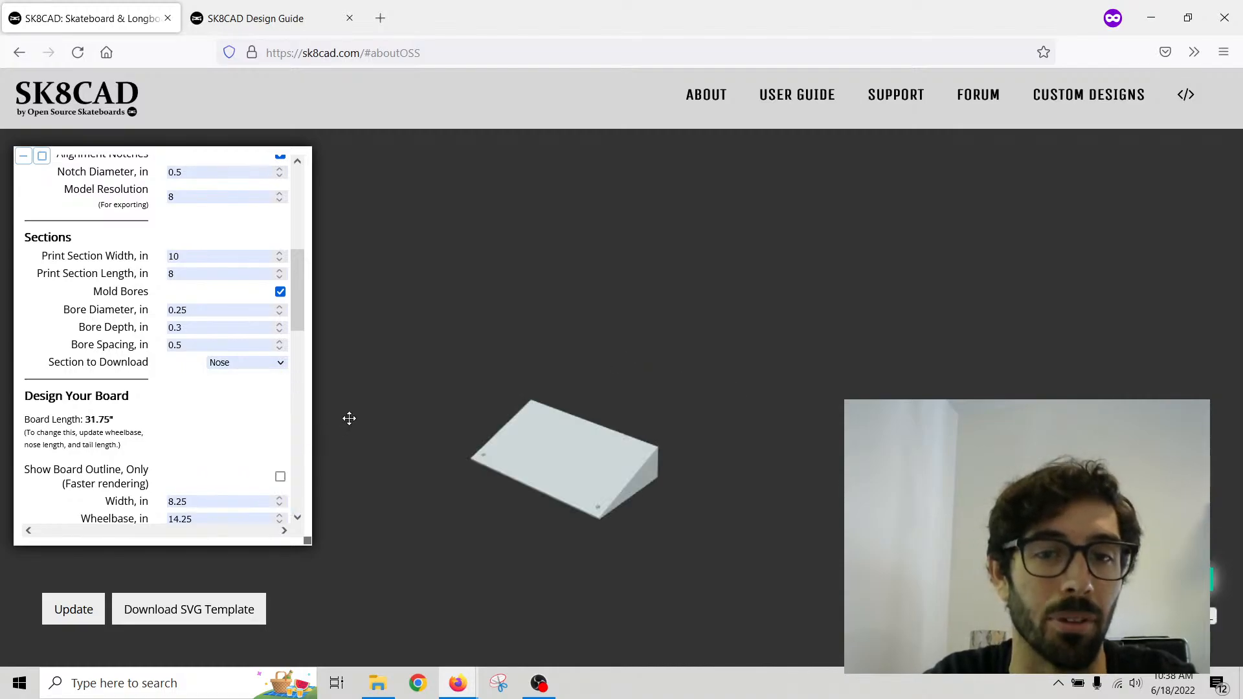
pyautogui.moveTo(346, 416); pyautogui.dragTo(433, 427)
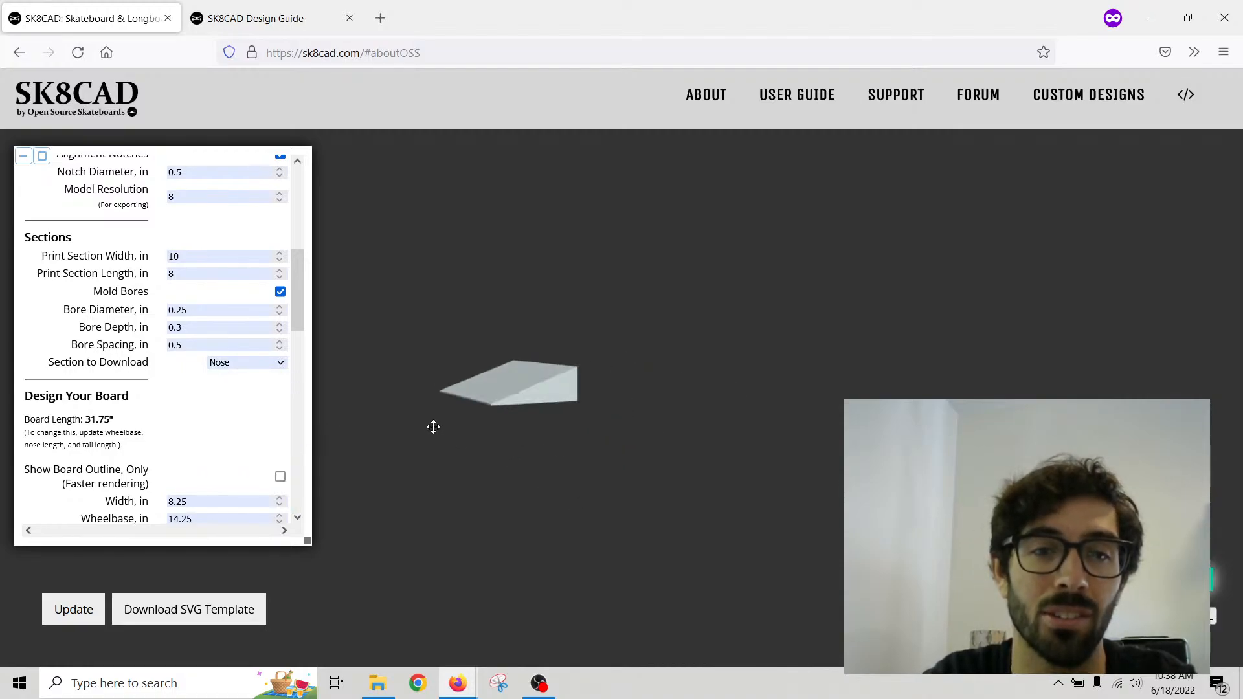
# Step: Try Extended Nose as the section to download and switch back to Nose
pyautogui.click(263, 363)
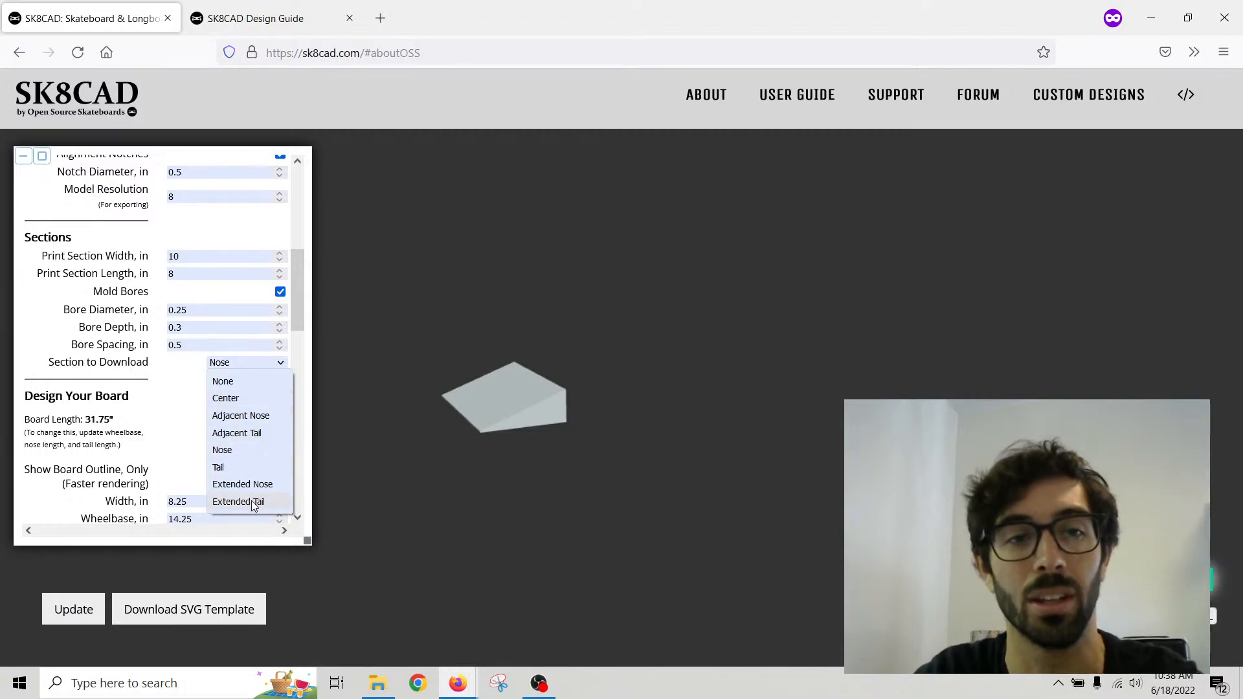
pyautogui.click(257, 364)
pyautogui.click(258, 364)
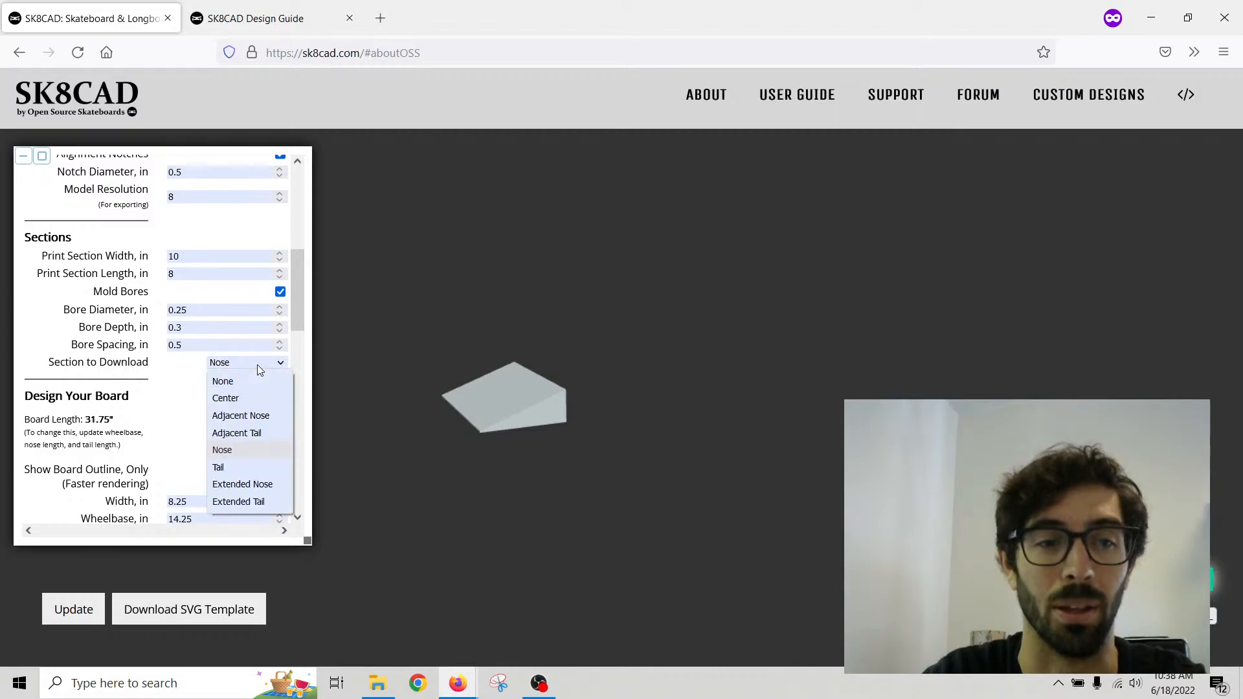
pyautogui.click(238, 484)
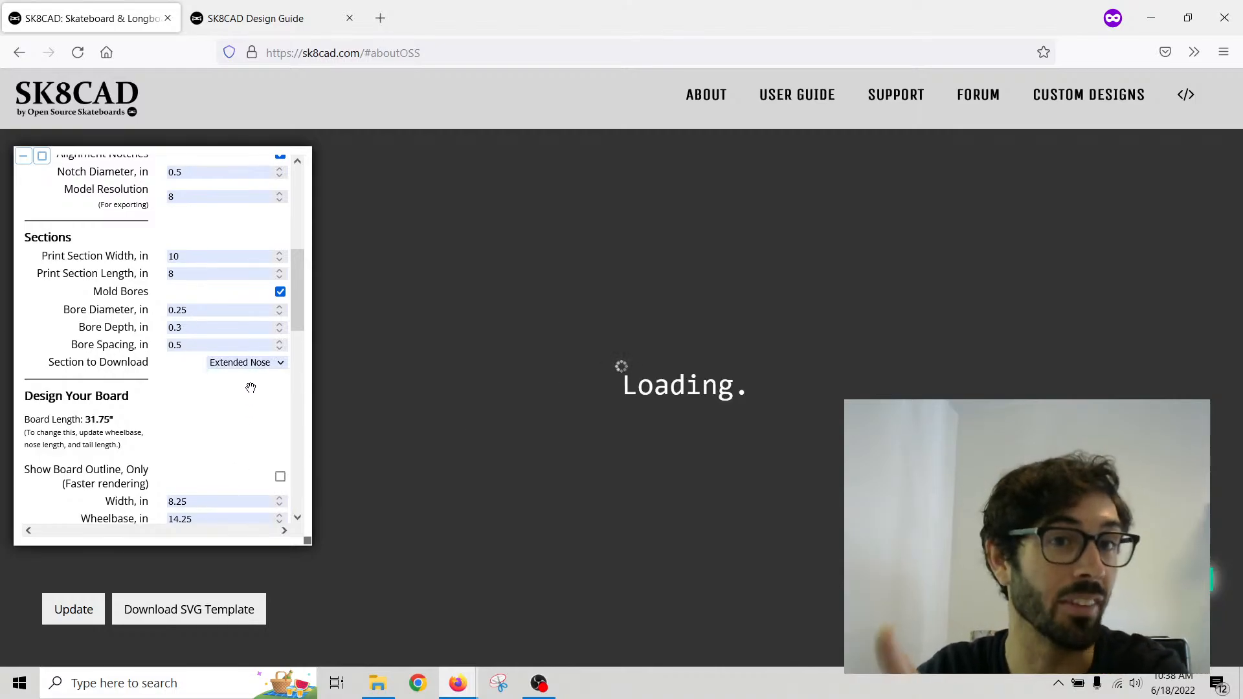
pyautogui.click(265, 364)
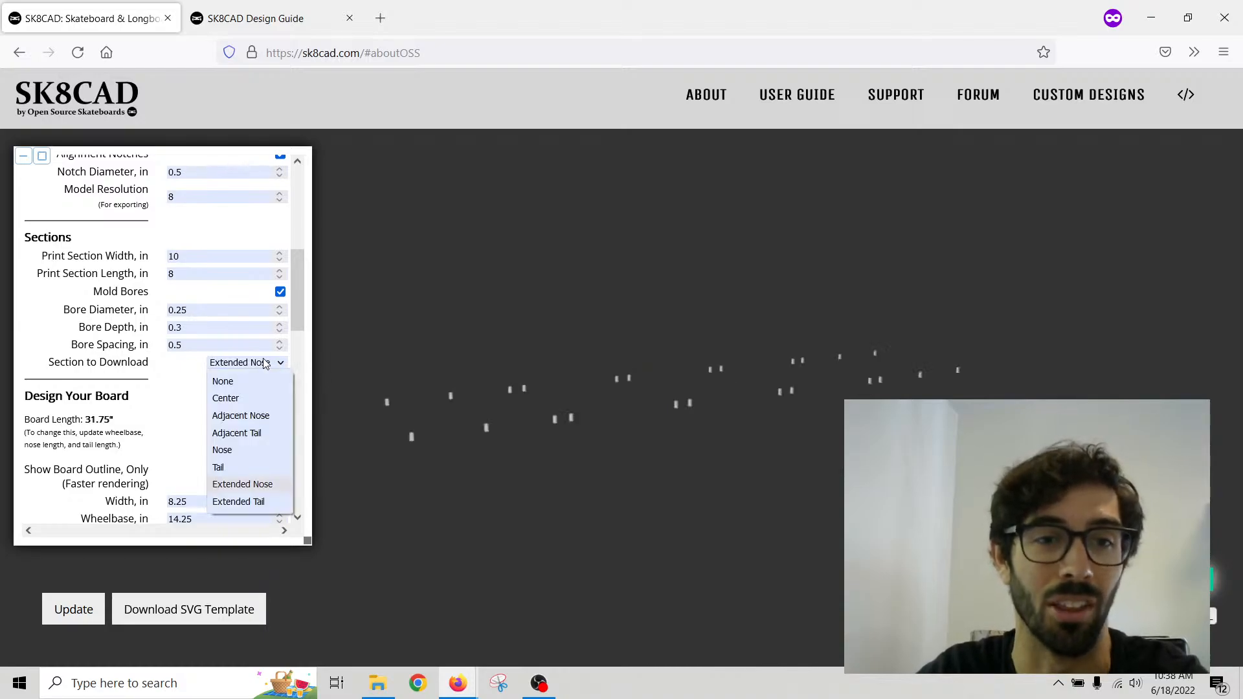
pyautogui.click(253, 451)
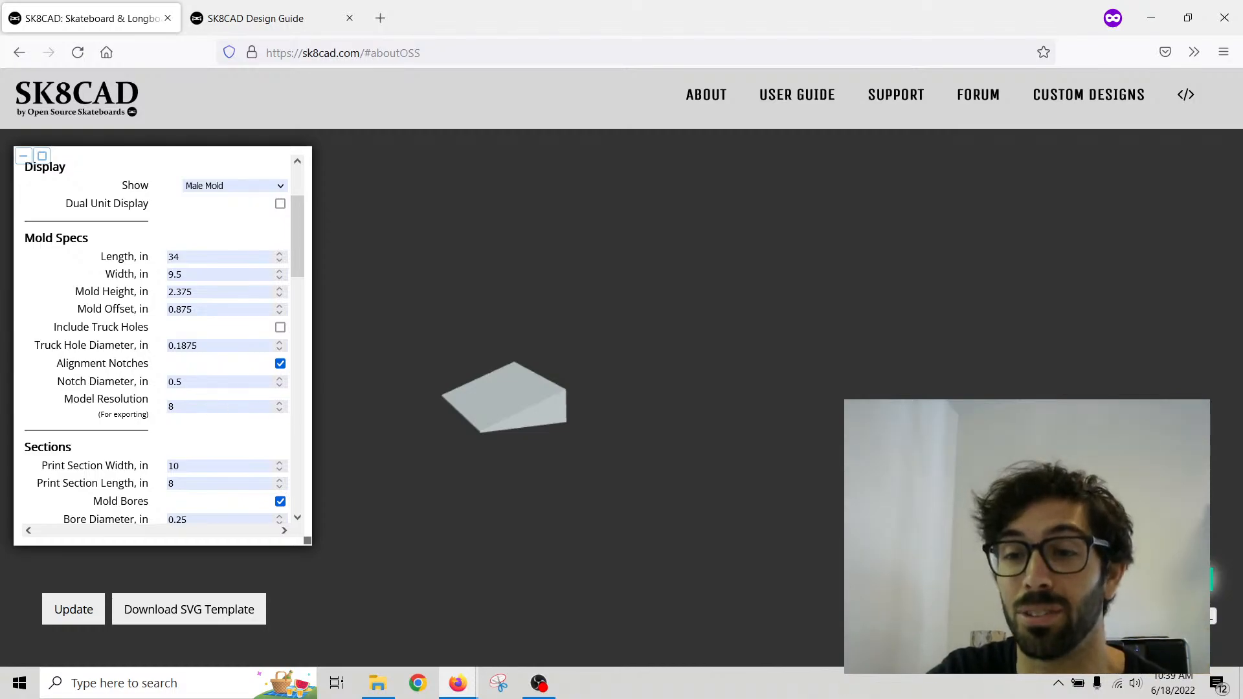
# Step: View SK8CAD's Patreon membership page, accepting its privacy notice, and return to the designer to dismiss the support prompt
pyautogui.click(573, 341)
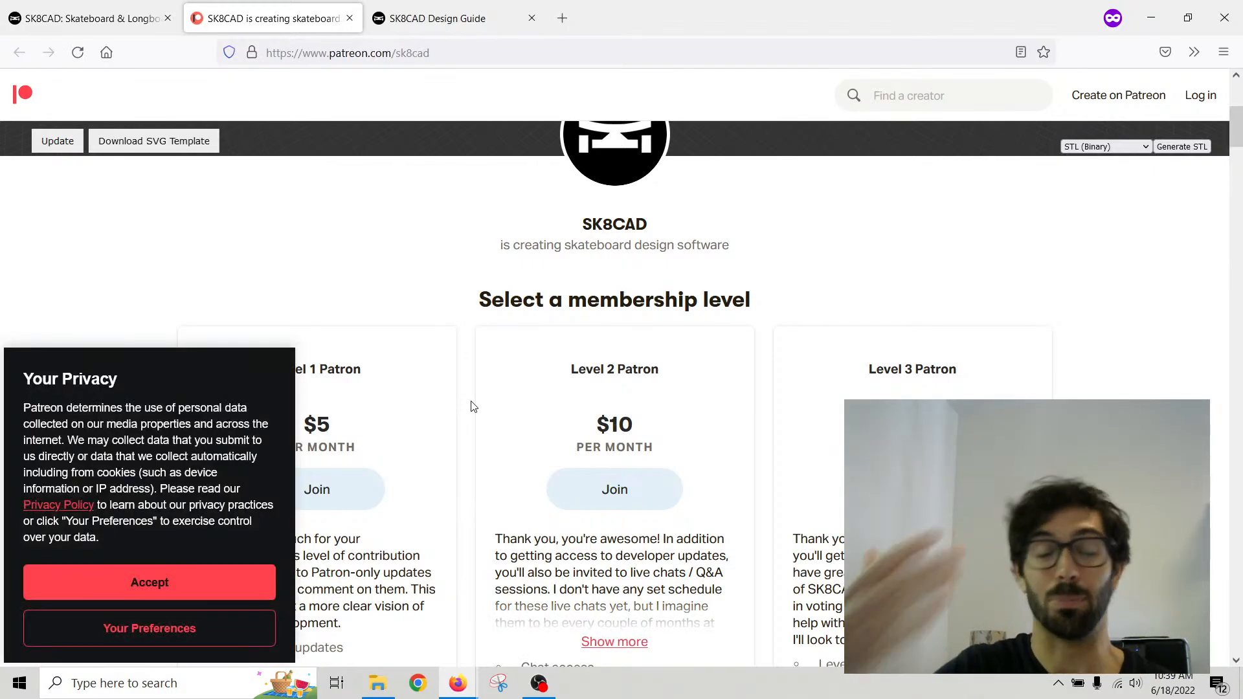
pyautogui.click(217, 589)
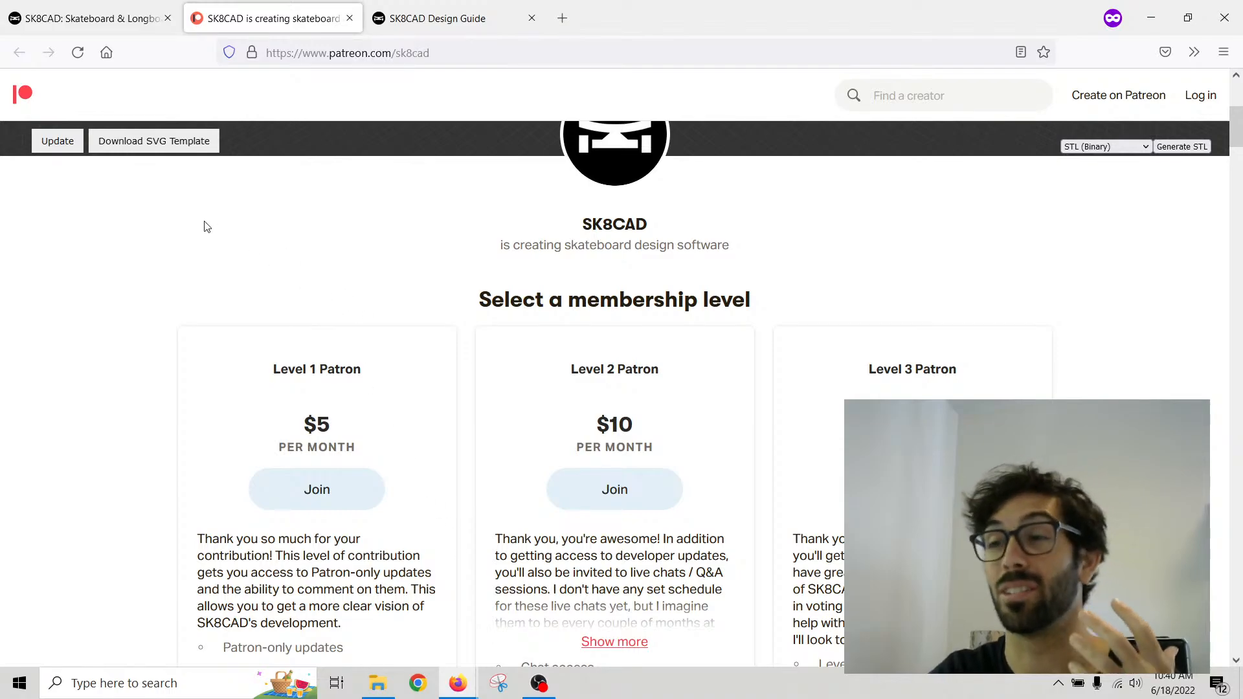
pyautogui.click(108, 8)
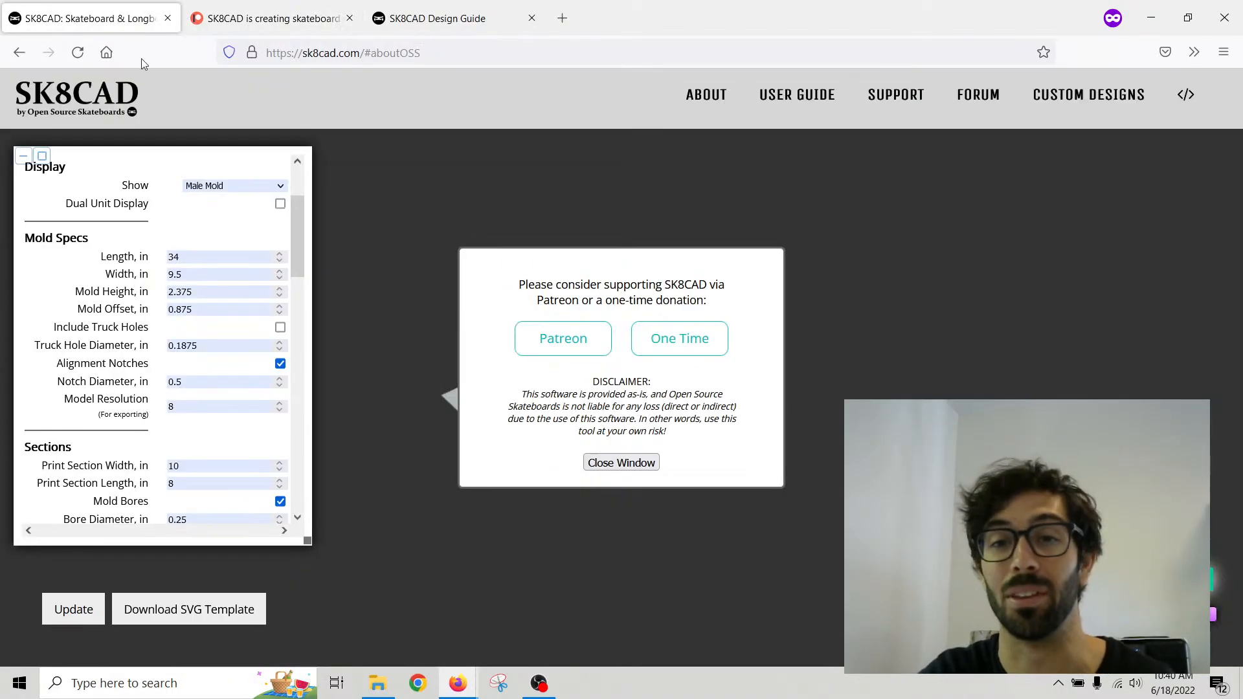
pyautogui.click(635, 463)
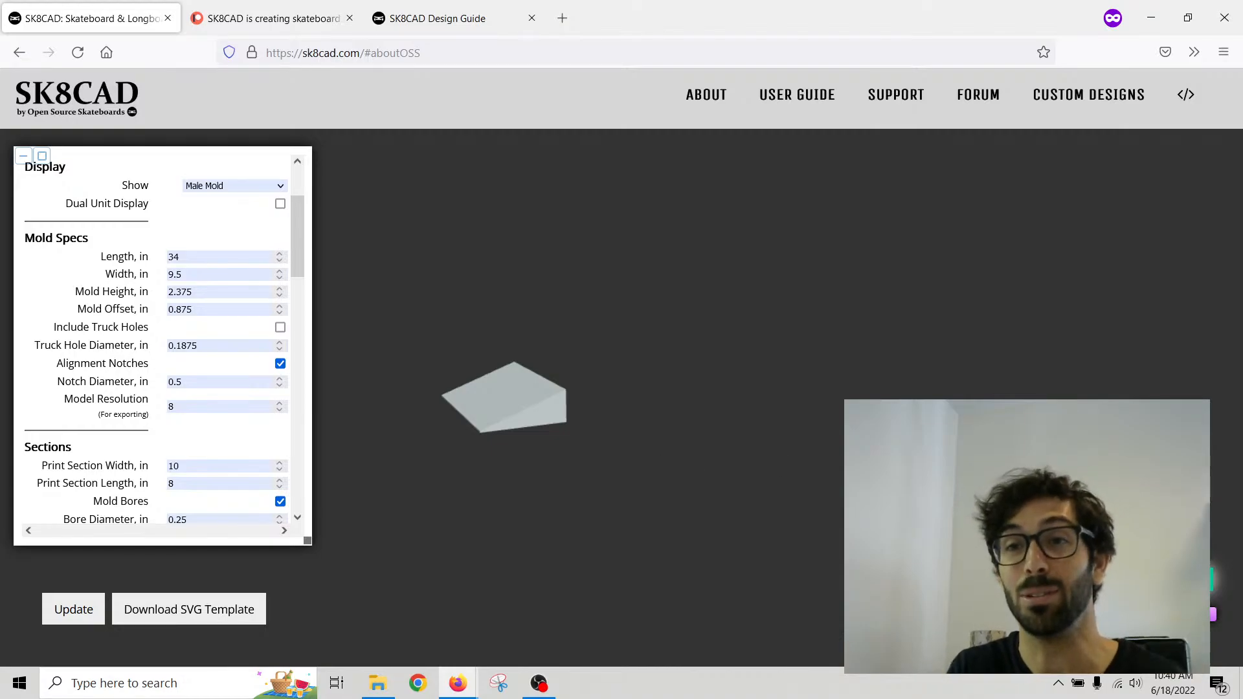
# Step: Open the SK8CAD source code, look through its revision notes and parameter definitions, and close the editor
pyautogui.click(1188, 97)
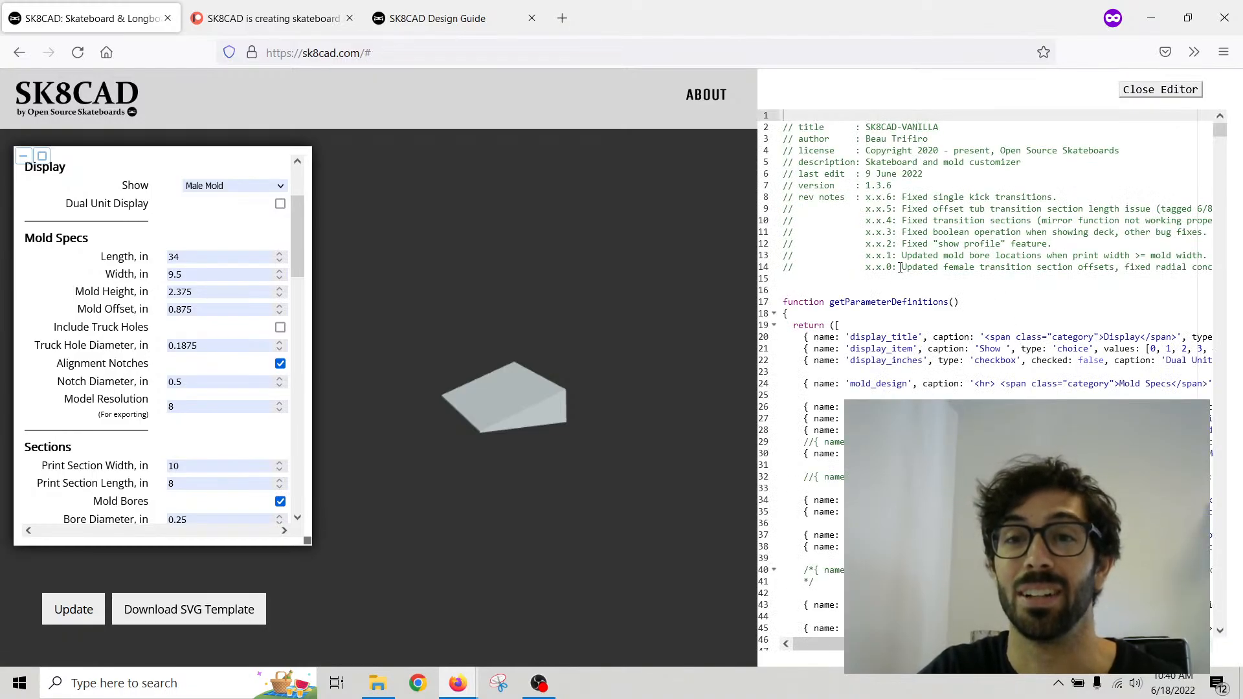
pyautogui.scroll(-8, 984, 382)
pyautogui.scroll(8, 984, 382)
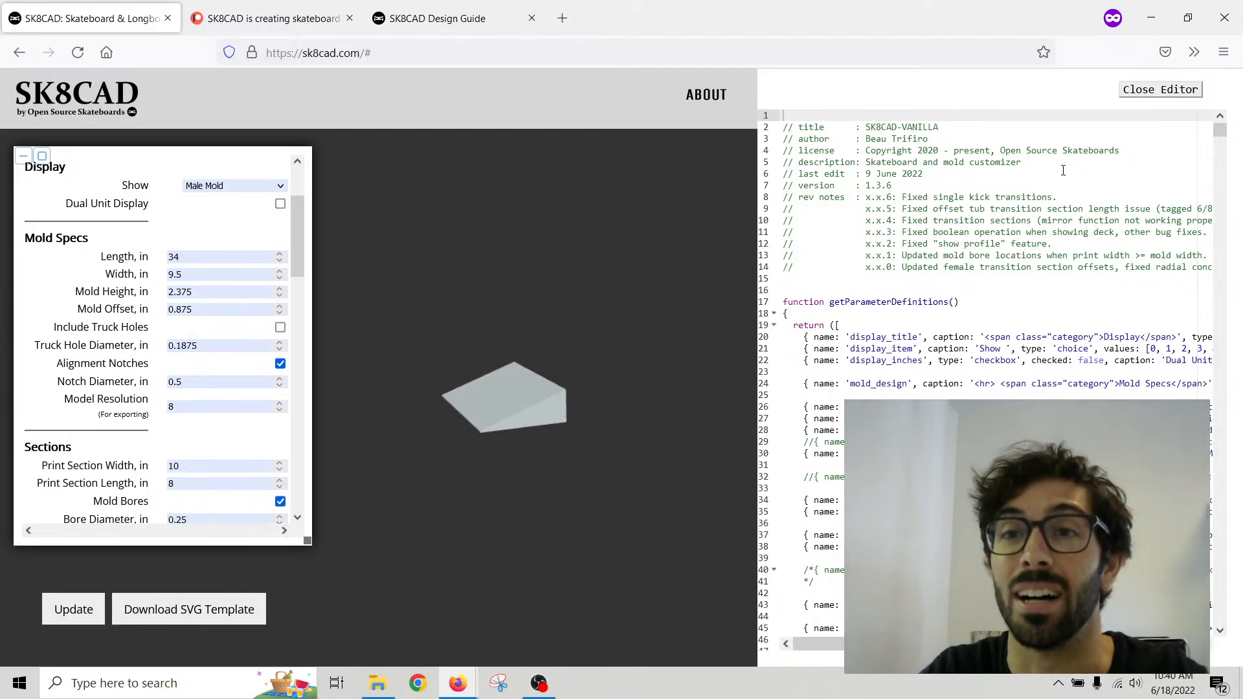
pyautogui.click(1183, 94)
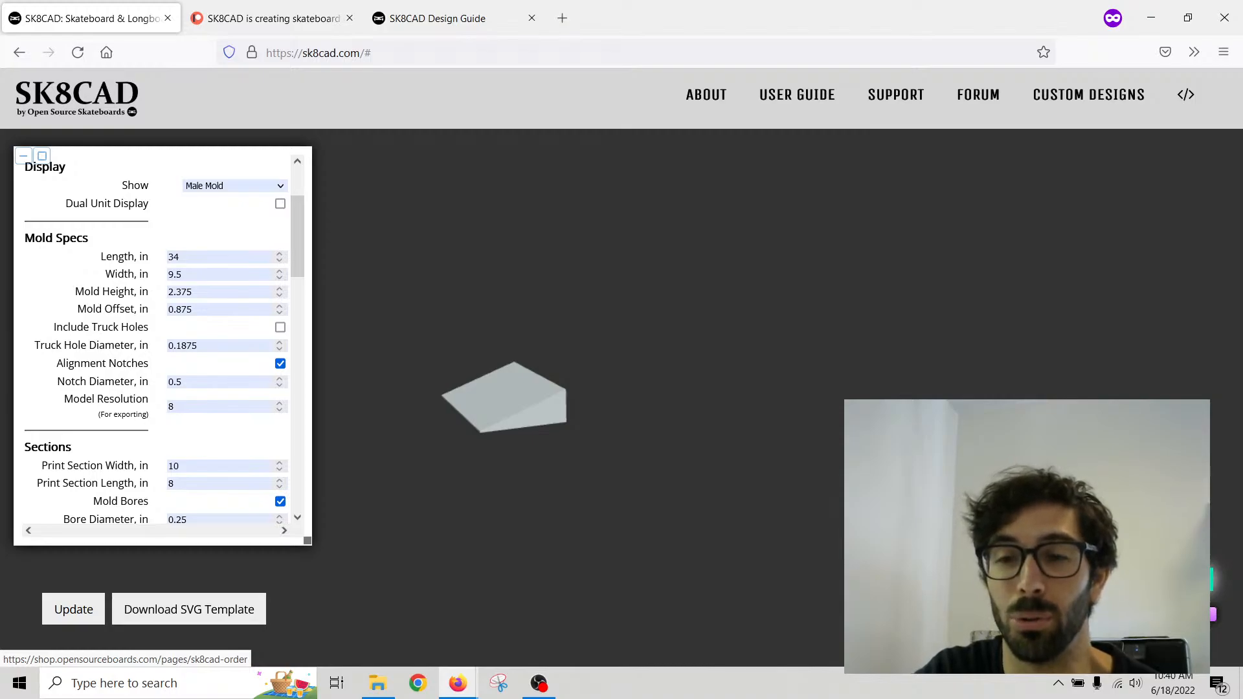
# Step: View the SK8CAD order page with its board and mold options, and return to the designer
pyautogui.click(1162, 580)
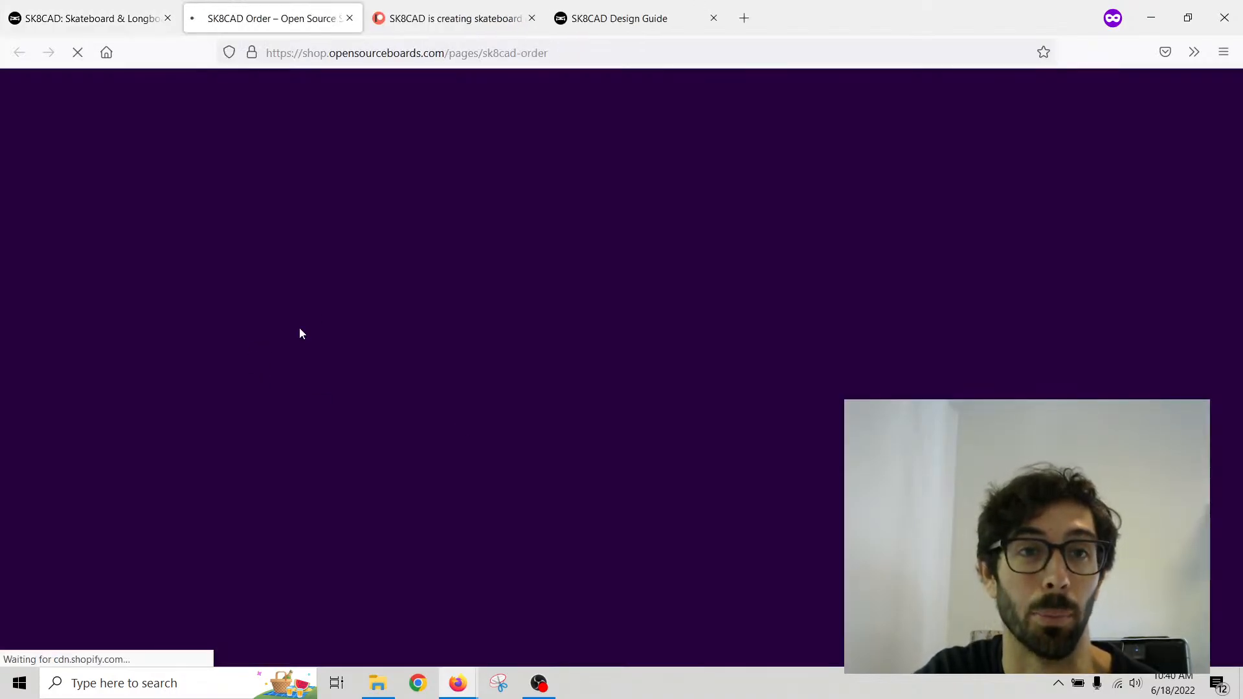
pyautogui.scroll(-4, 499, 355)
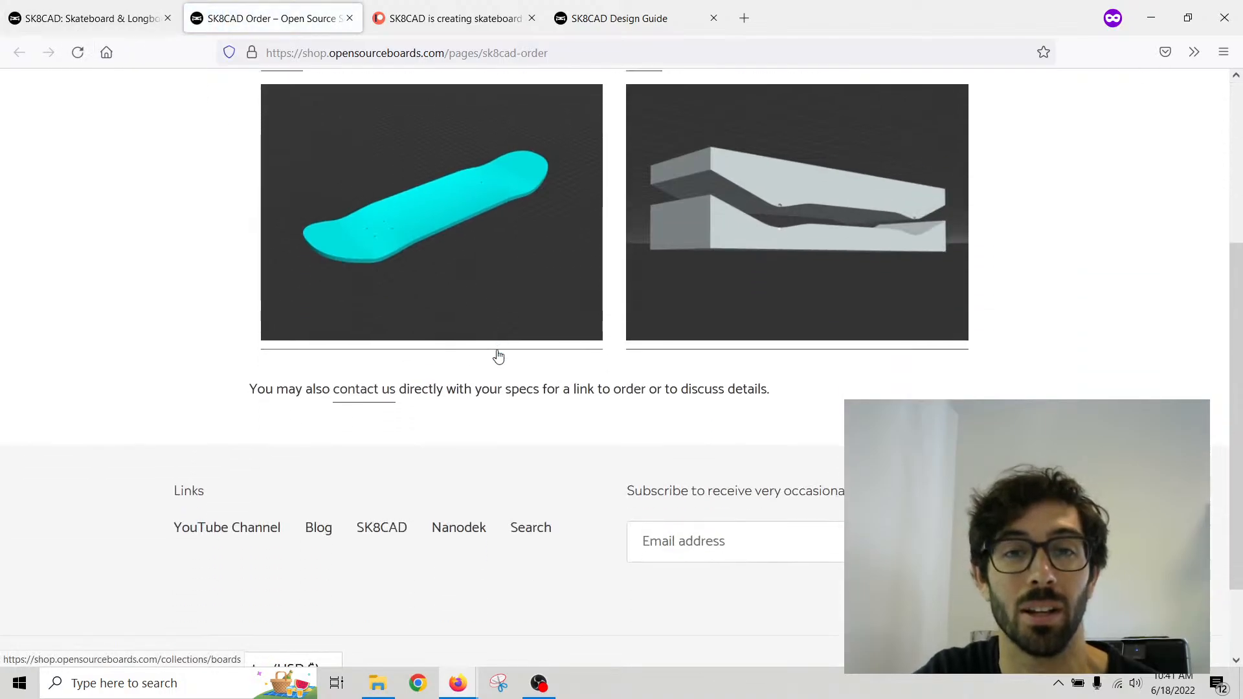
pyautogui.scroll(4, 476, 376)
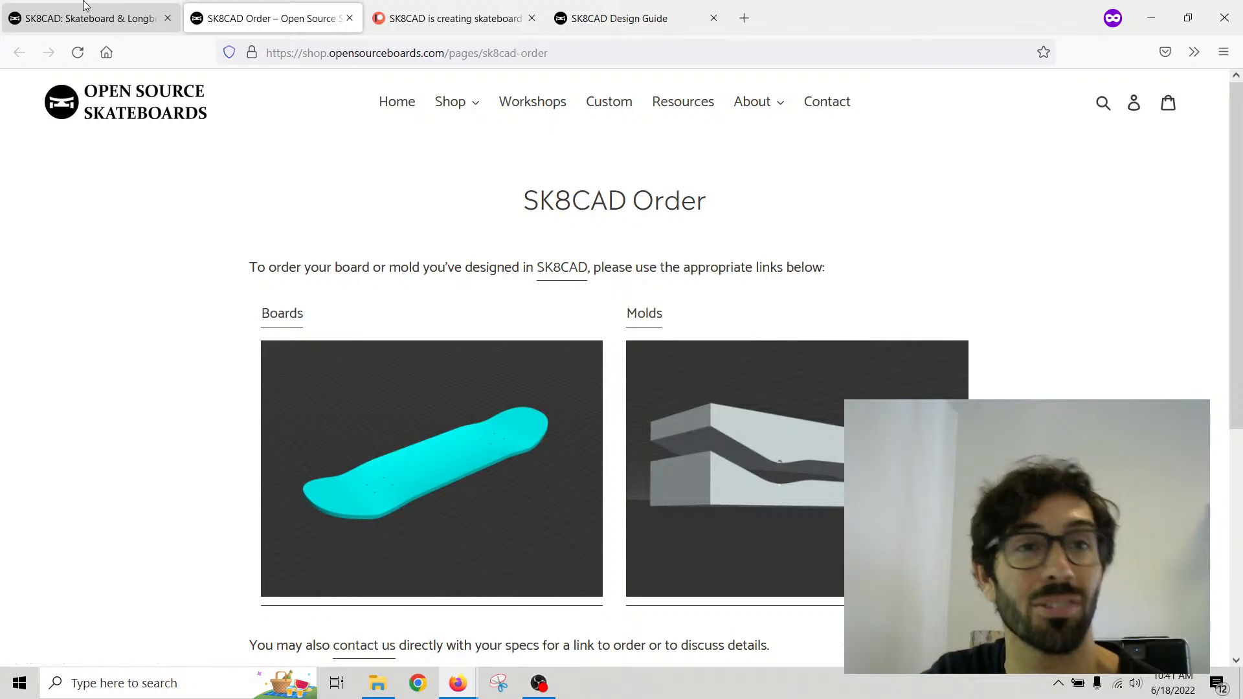
pyautogui.click(84, 5)
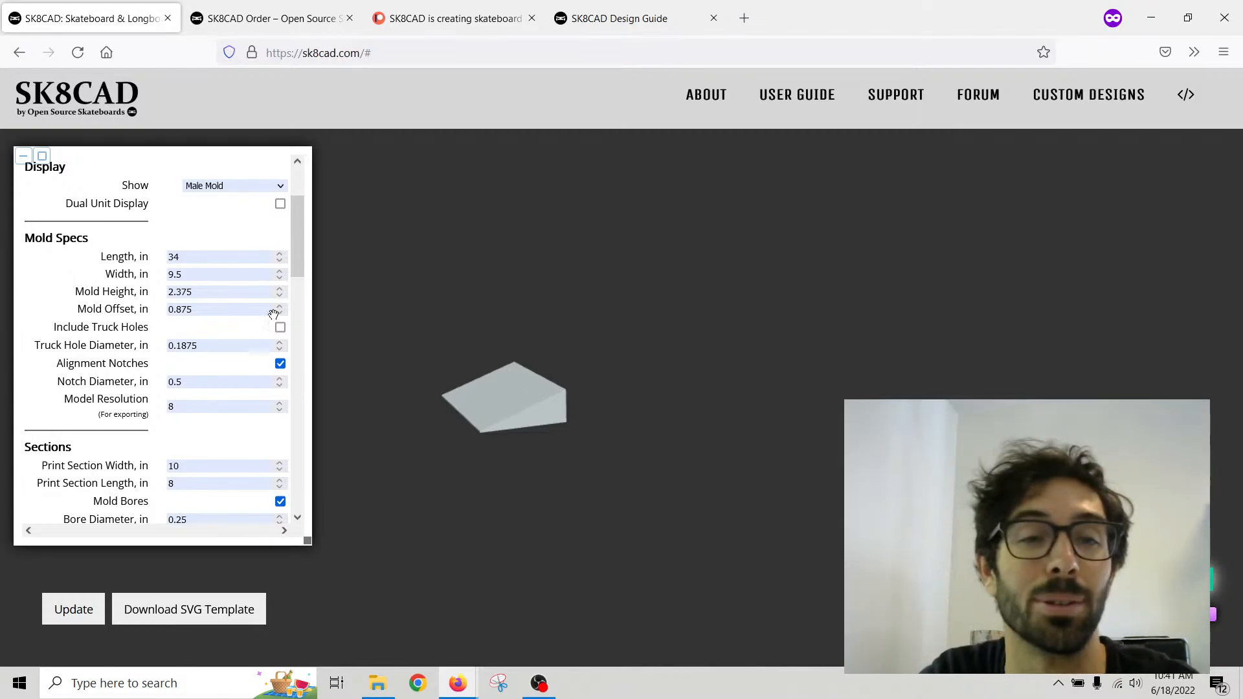
# Step: Look through the mold specs, section, board design, kick concave and shape control parameters of the Street Deck
pyautogui.moveTo(296, 227); pyautogui.dragTo(294, 187)
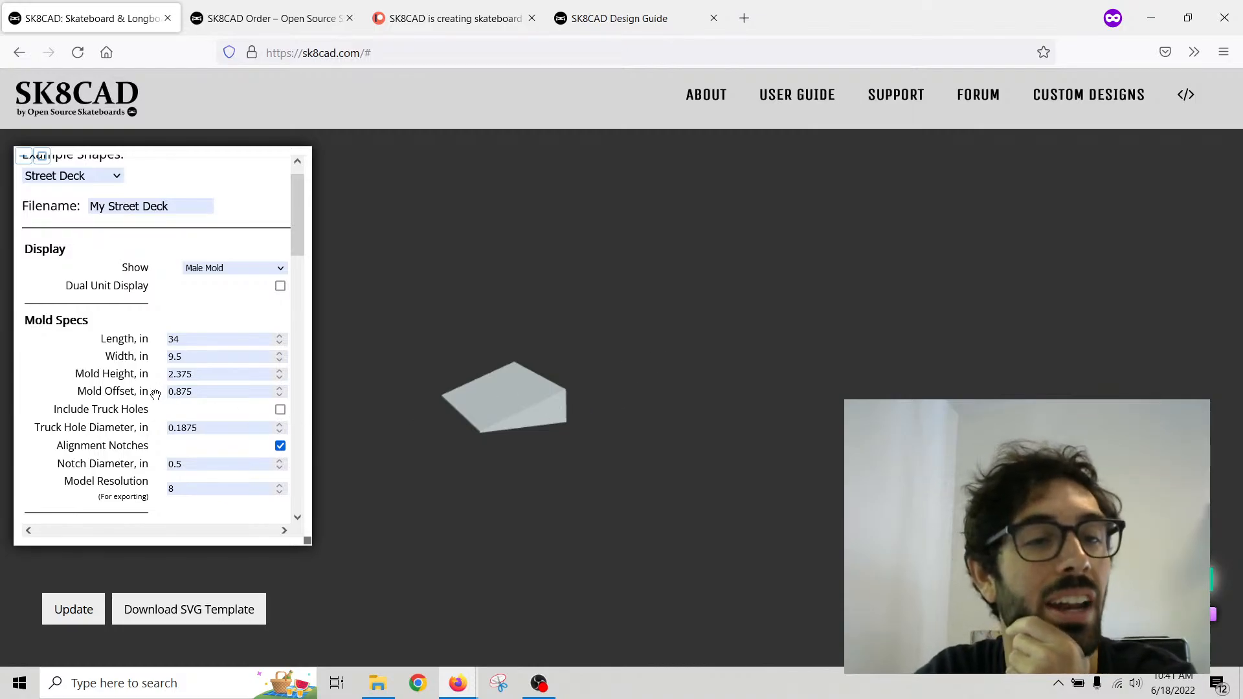
pyautogui.scroll(-3, 149, 403)
pyautogui.scroll(-3, 149, 403)
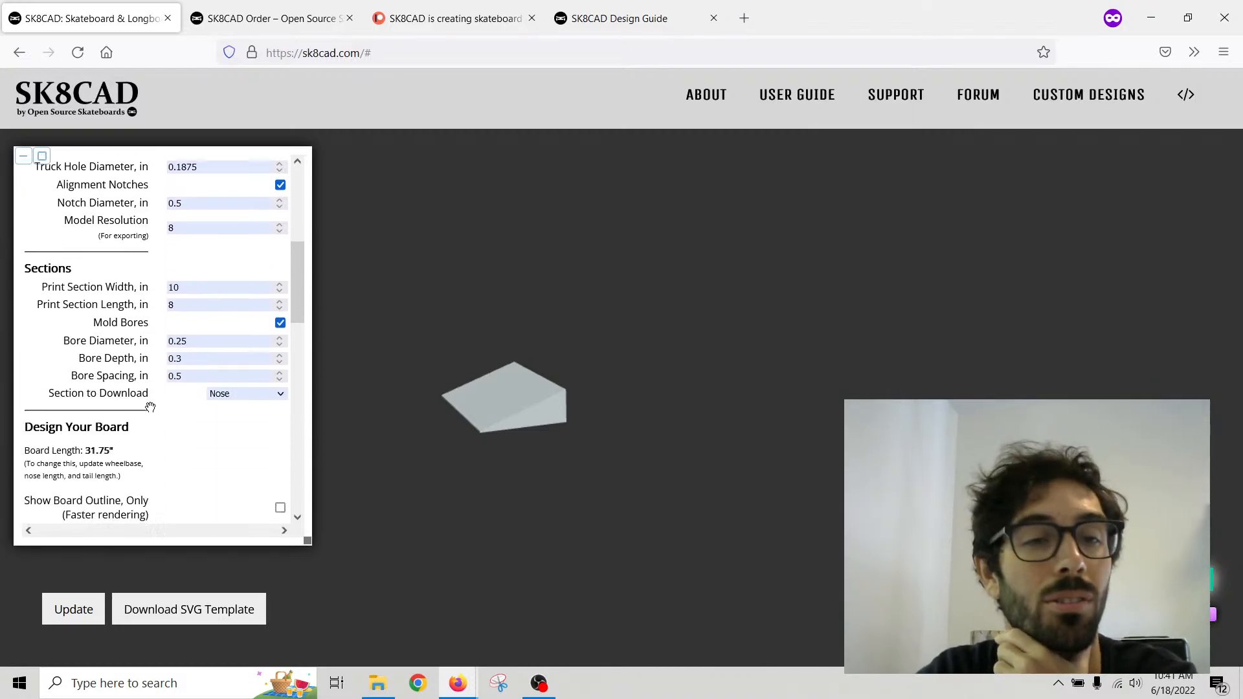
pyautogui.scroll(-6, 150, 407)
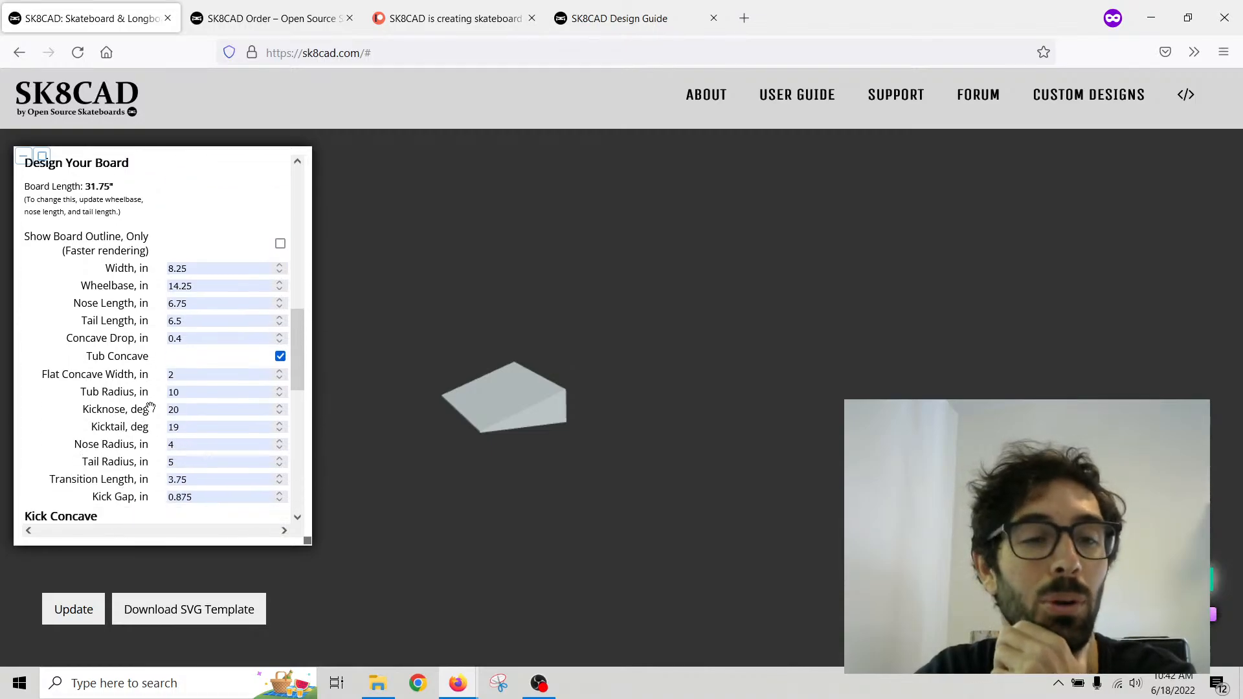
pyautogui.scroll(-2, 134, 382)
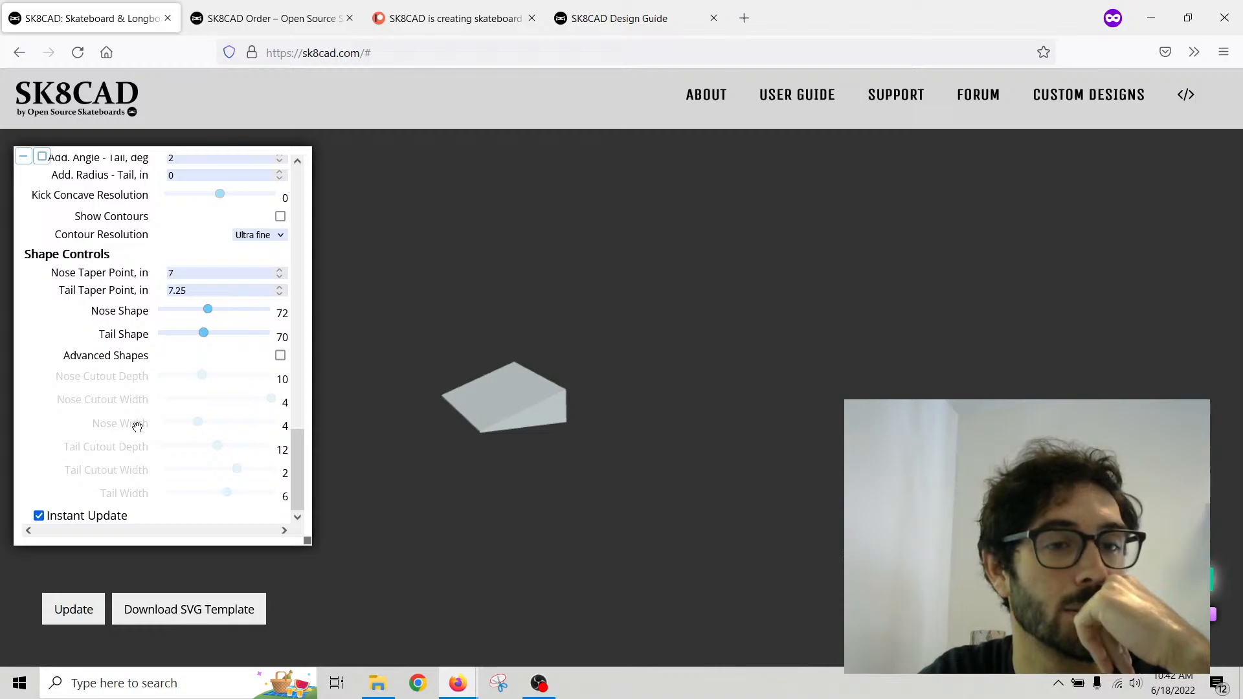
pyautogui.scroll(2, 137, 421)
pyautogui.scroll(4, 137, 424)
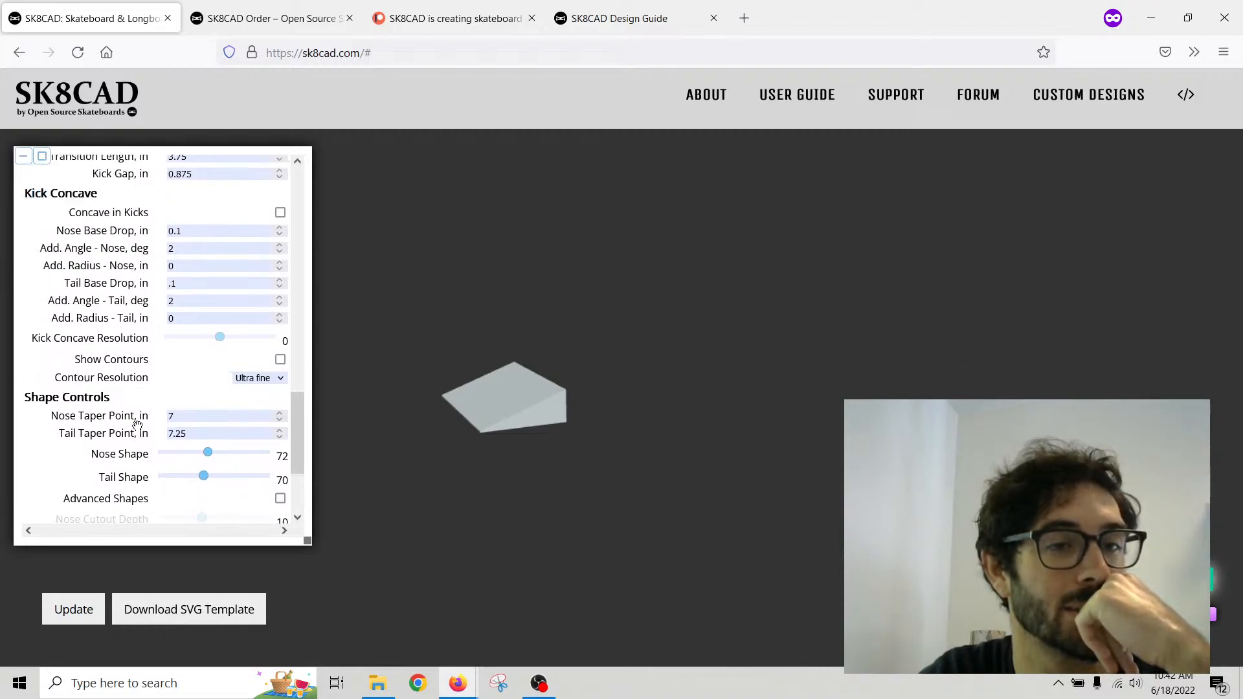
pyautogui.scroll(8, 127, 422)
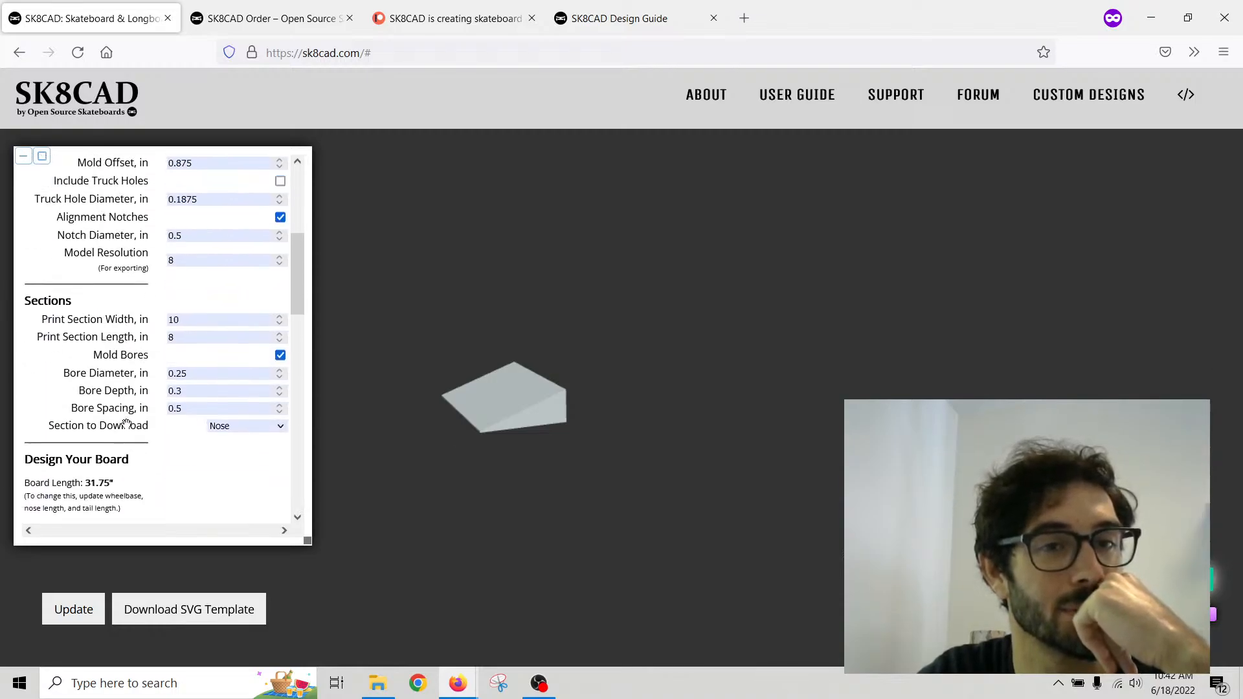
# Step: Display both mold halves as a full, unsectioned mold with Mold Bores turned off
pyautogui.click(228, 221)
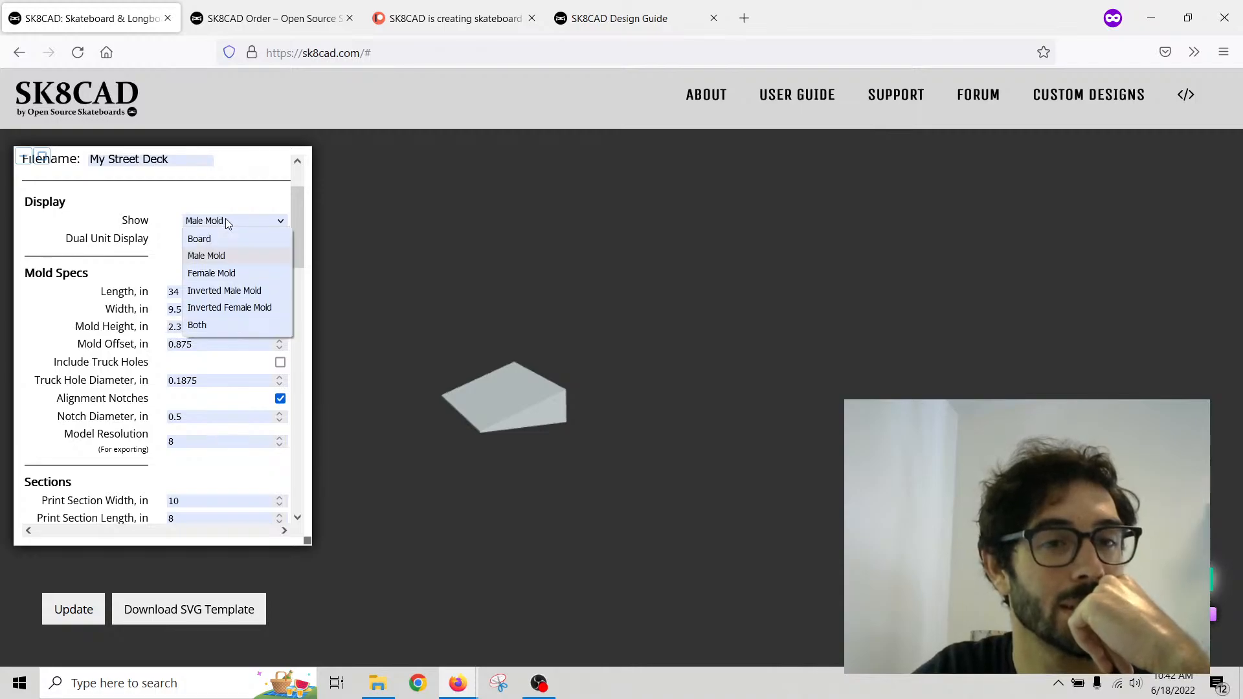
pyautogui.click(198, 326)
pyautogui.scroll(-2, 249, 338)
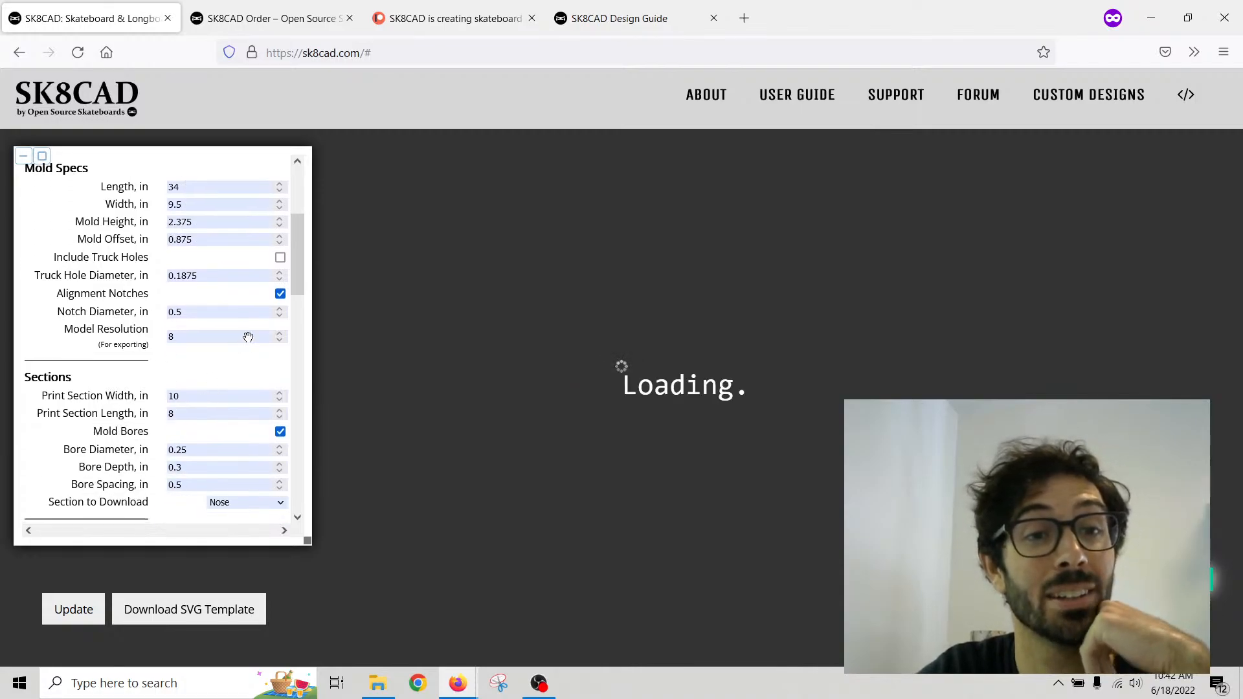
pyautogui.click(280, 432)
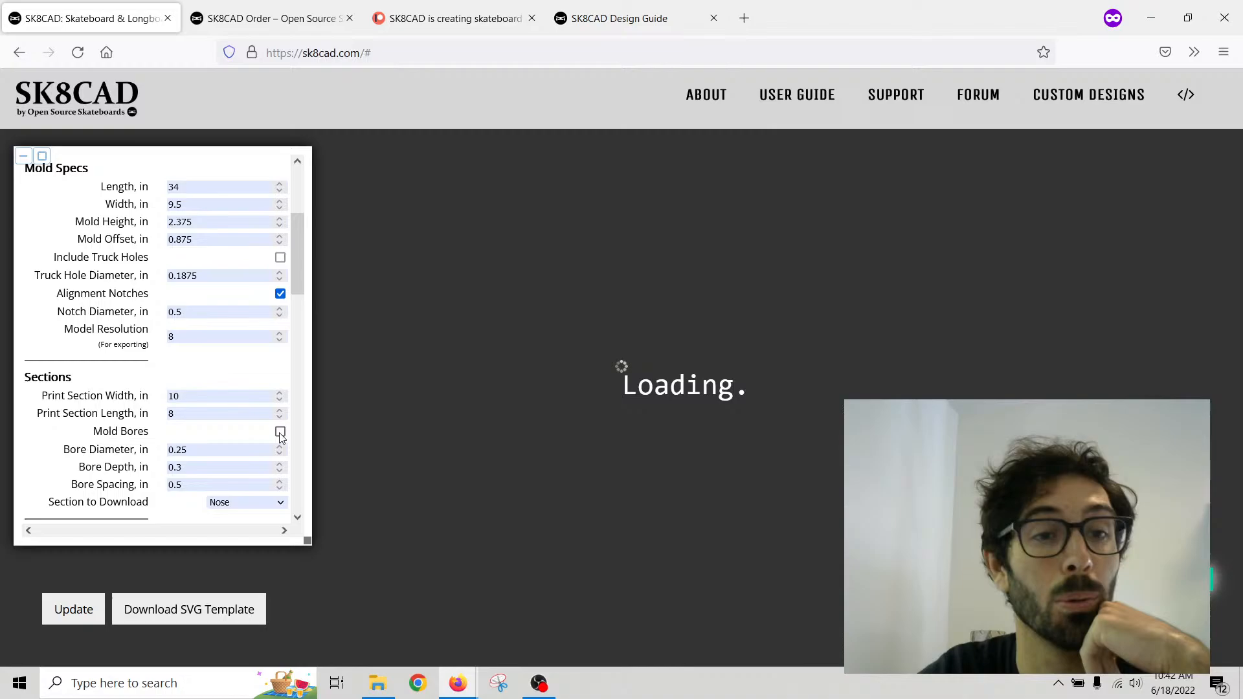
pyautogui.click(237, 505)
pyautogui.click(239, 503)
pyautogui.scroll(4, 111, 374)
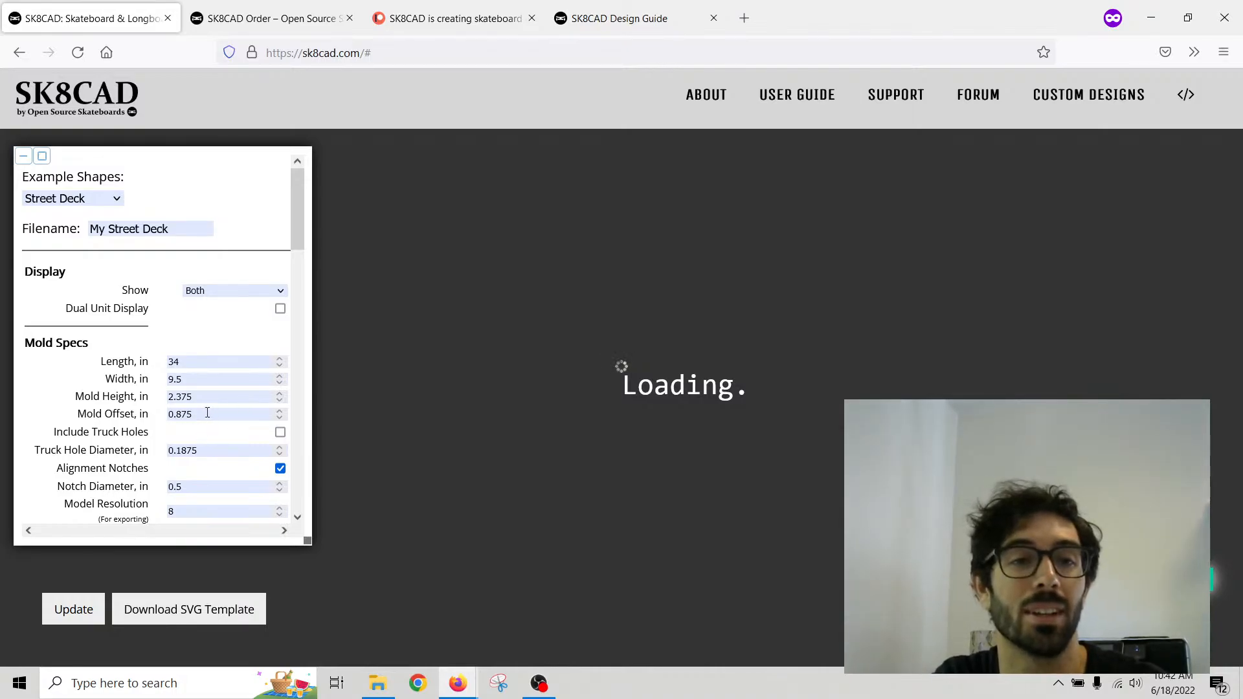
# Step: Set the mold offset to 2 in and view the separated mold halves from the side and at an angle
pyautogui.moveTo(583, 376); pyautogui.dragTo(646, 376)
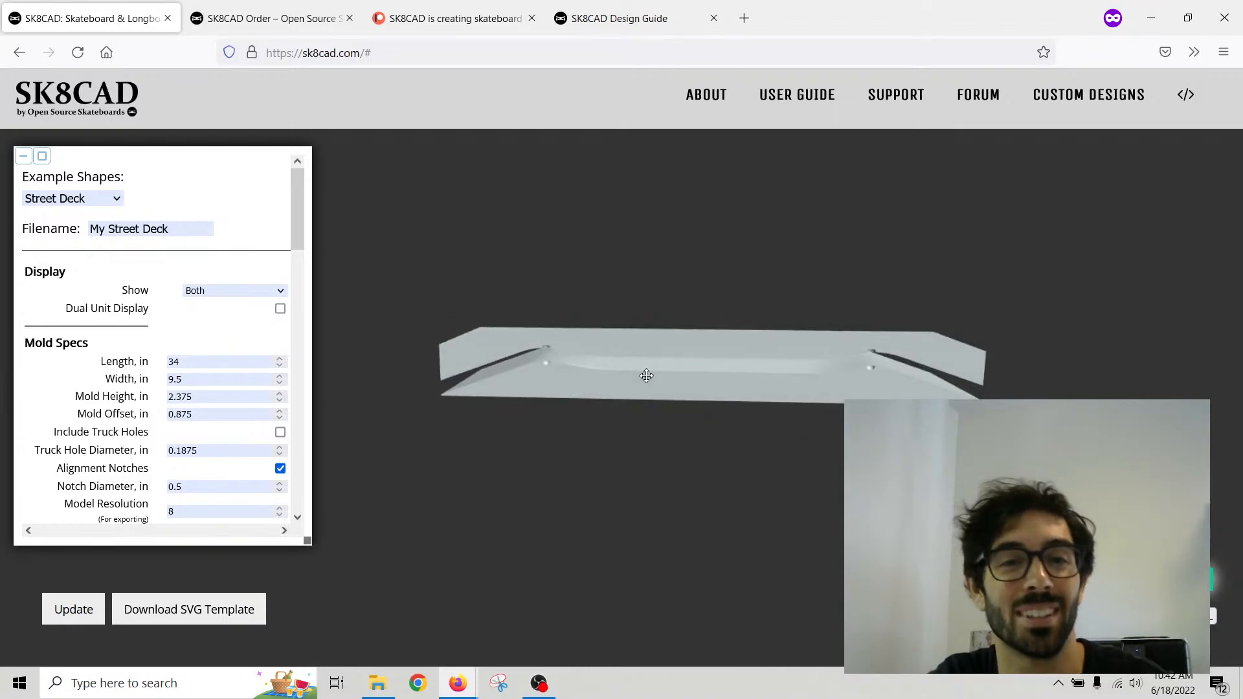
pyautogui.doubleClick(188, 414)
pyautogui.write('2')
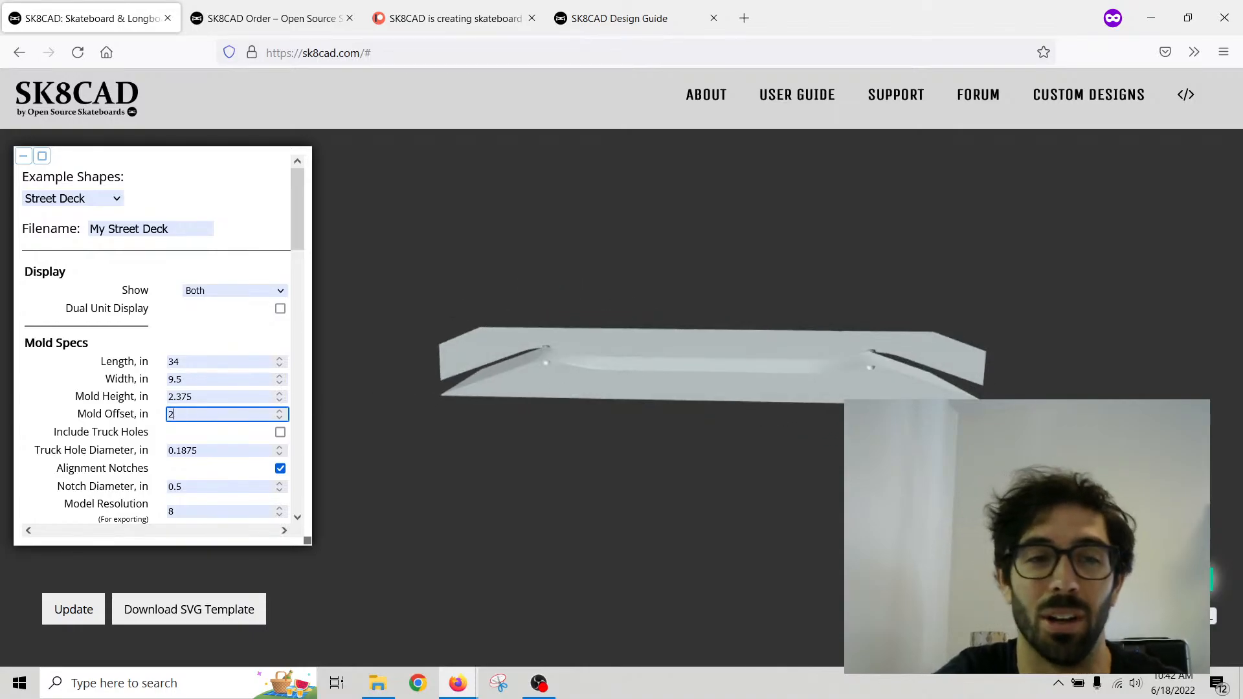
pyautogui.press('Return')
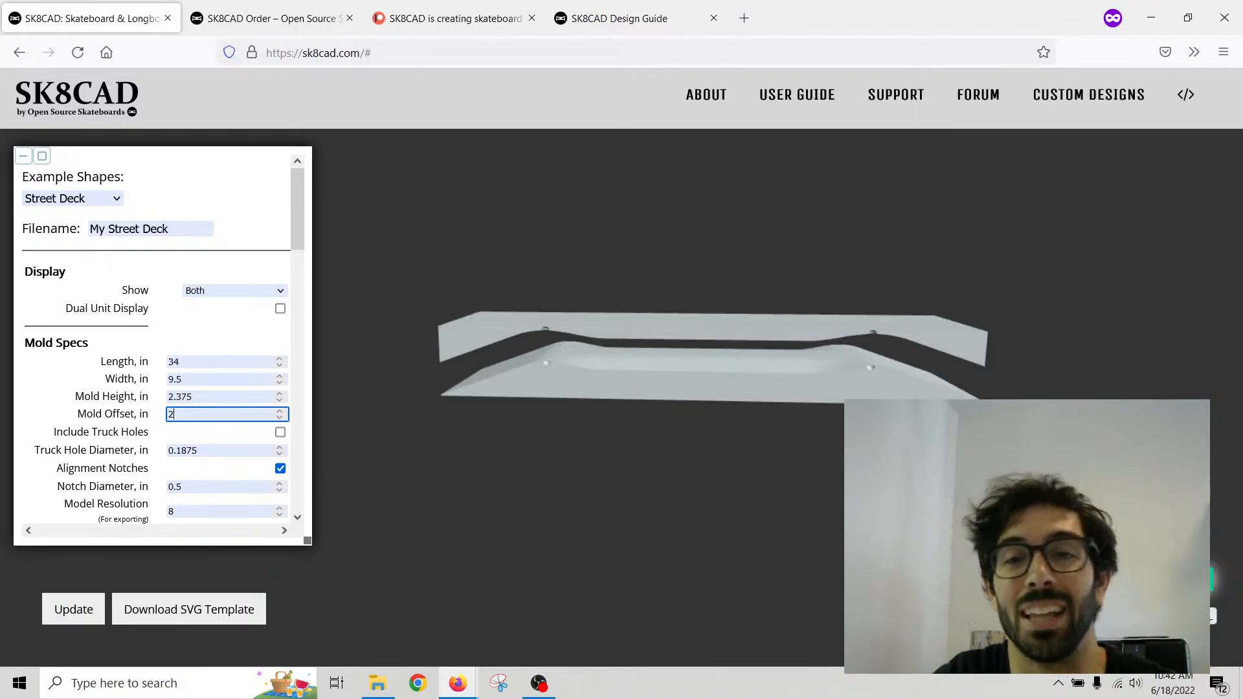
pyautogui.moveTo(496, 346); pyautogui.dragTo(566, 336)
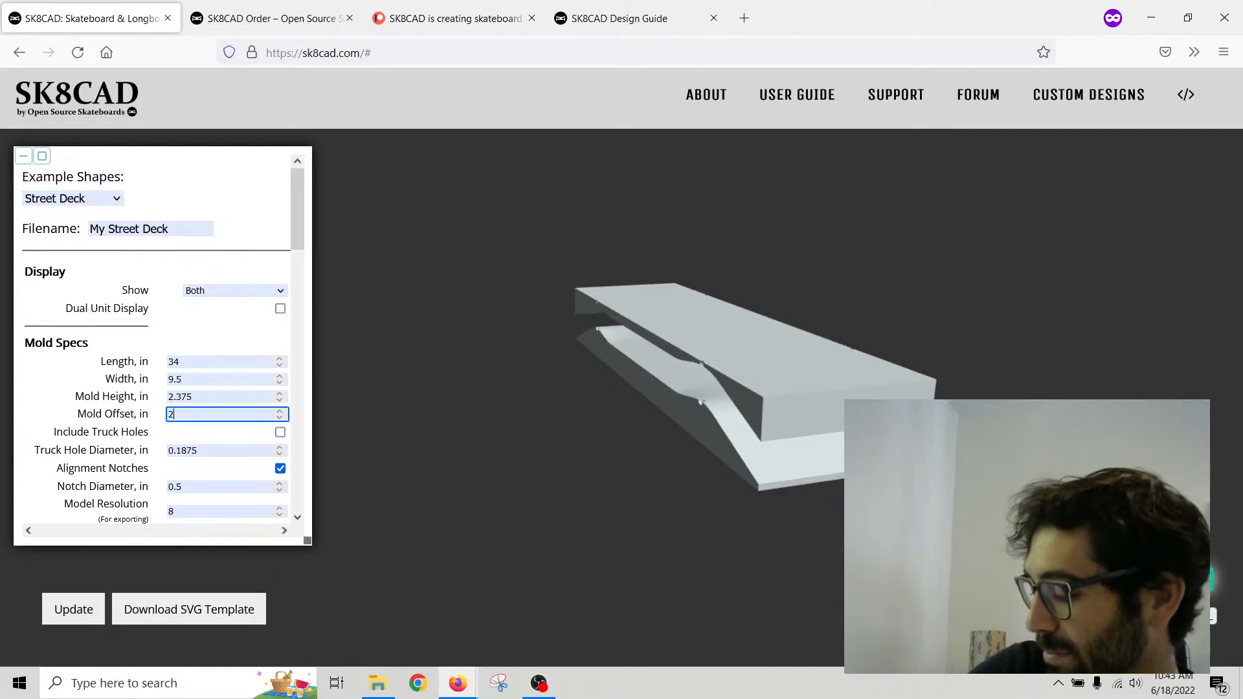
pyautogui.press('Return')
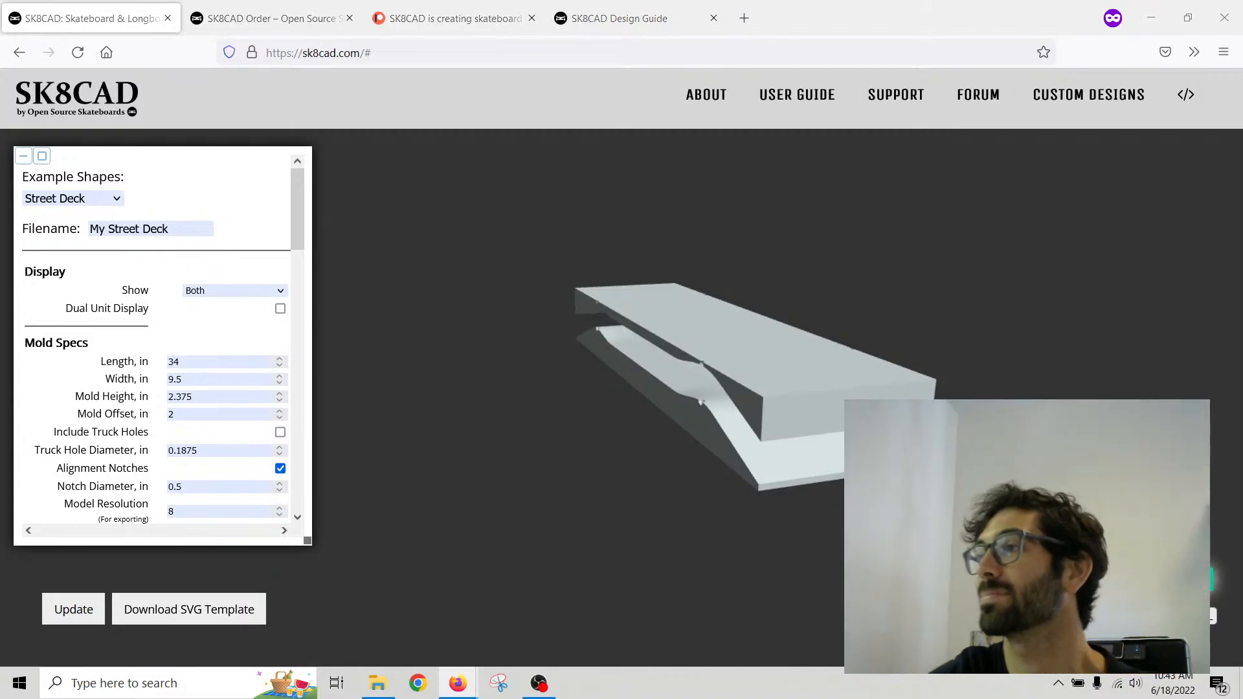